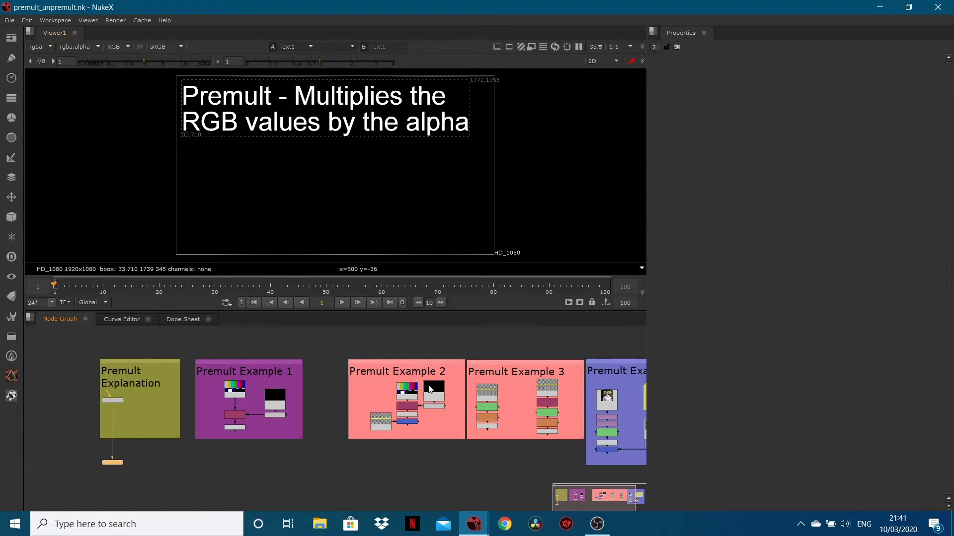
Navigate the Node Graph to bring the Premult Explanation backdrop into view
{"action": "scroll", "coordinate": [149, 385], "scroll_direction": "right", "scroll_amount": 10}
{"action": "scroll", "coordinate": [150, 379], "scroll_direction": "left", "scroll_amount": 10}
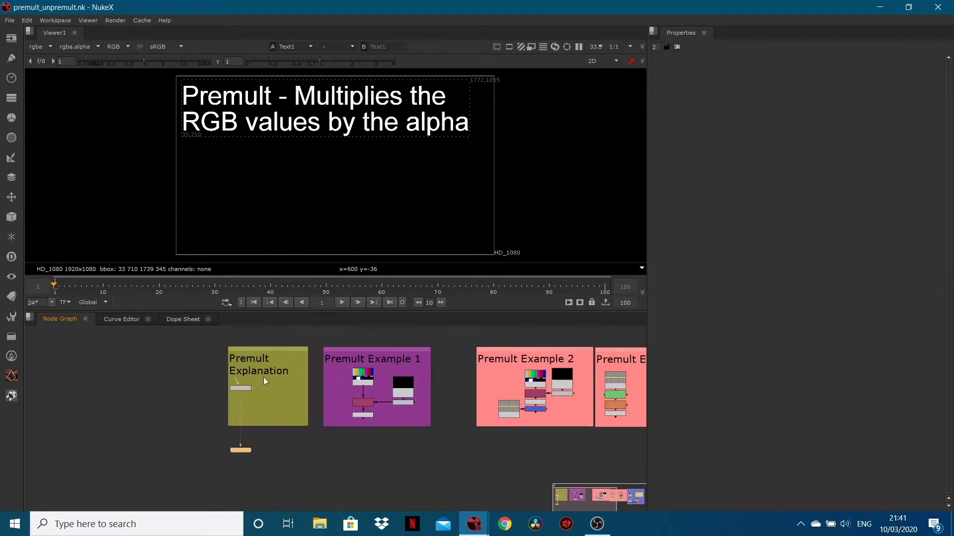
{"action": "scroll", "coordinate": [234, 373], "scroll_direction": "up", "scroll_amount": 2}
{"action": "scroll", "coordinate": [233, 374], "scroll_direction": "up", "scroll_amount": 2}
{"action": "scroll", "coordinate": [579, 395], "scroll_direction": "right", "scroll_amount": 15}
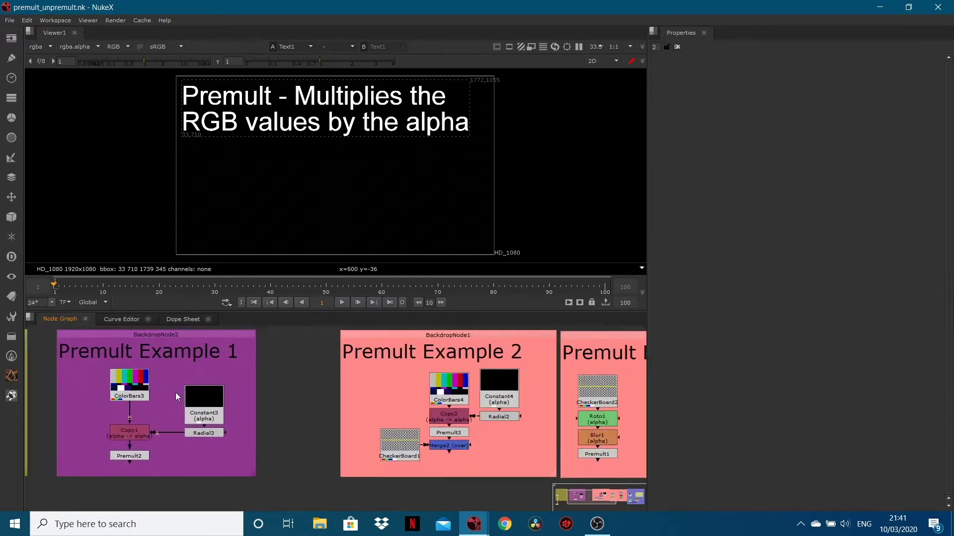
{"action": "scroll", "coordinate": [362, 359], "scroll_direction": "down", "scroll_amount": 1}
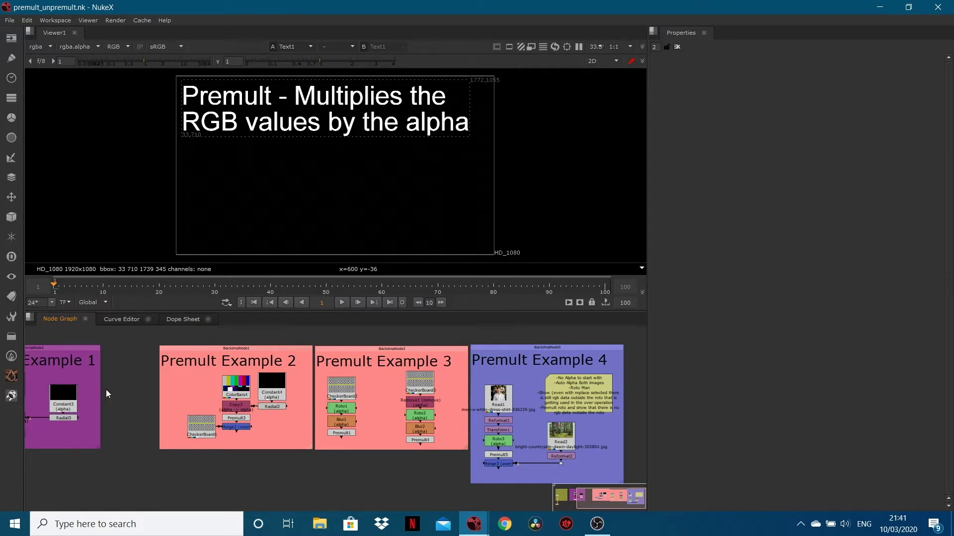
{"action": "mouse_move", "coordinate": [105, 389]}
{"action": "middle_mouse_down"}
{"action": "mouse_move", "coordinate": [326, 383]}
{"action": "mouse_move", "coordinate": [171, 395]}
{"action": "mouse_move", "coordinate": [296, 392]}
{"action": "mouse_move", "coordinate": [369, 428]}
{"action": "middle_mouse_up"}
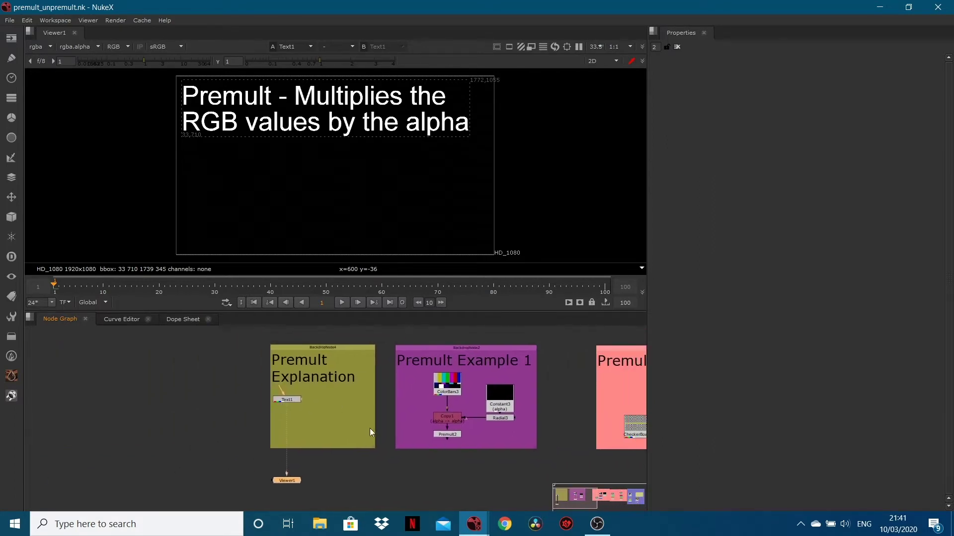
{"action": "scroll", "coordinate": [285, 415], "scroll_direction": "up", "scroll_amount": 3}
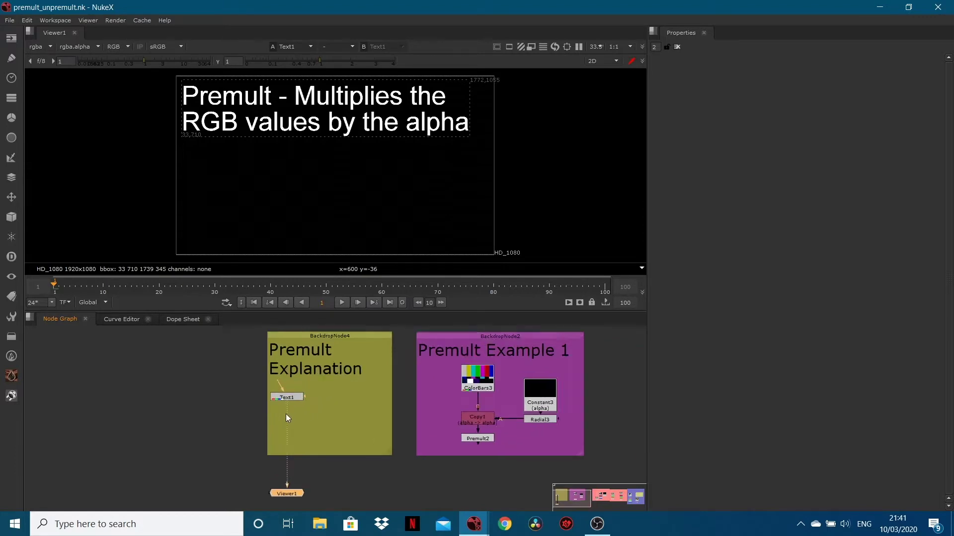
{"action": "scroll", "coordinate": [304, 443], "scroll_direction": "down", "scroll_amount": 2}
{"action": "scroll", "coordinate": [314, 455], "scroll_direction": "up", "scroll_amount": 1}
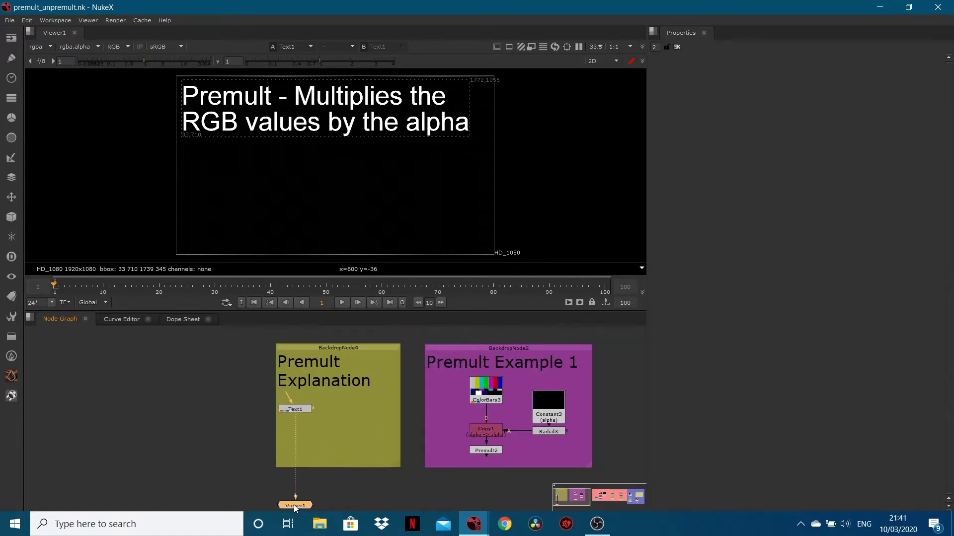
{"action": "scroll", "coordinate": [295, 431], "scroll_direction": "up", "scroll_amount": 1}
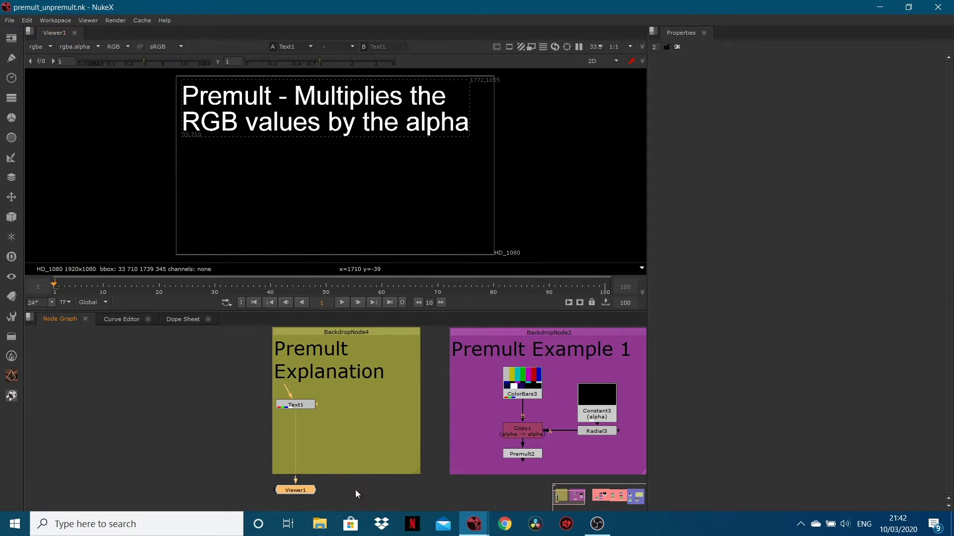
Move Viewer1 beside Premult Example 1 and show ColorBars3 in the viewer
{"action": "middle_click_drag", "start_coordinate": [356, 493], "coordinate": [300, 432]}
{"action": "left_click_drag", "start_coordinate": [249, 433], "coordinate": [461, 451]}
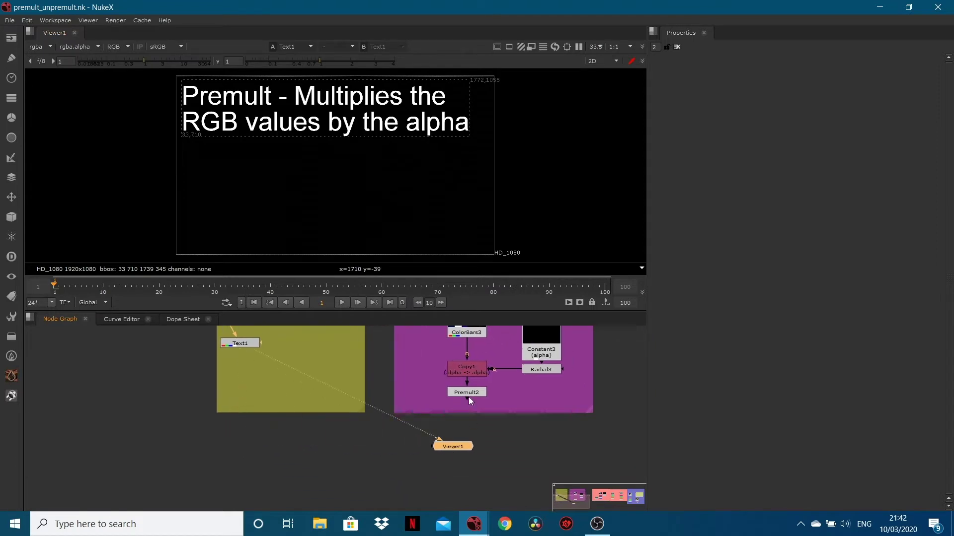
{"action": "middle_click_drag", "start_coordinate": [409, 393], "coordinate": [344, 465]}
{"action": "left_click", "coordinate": [399, 394]}
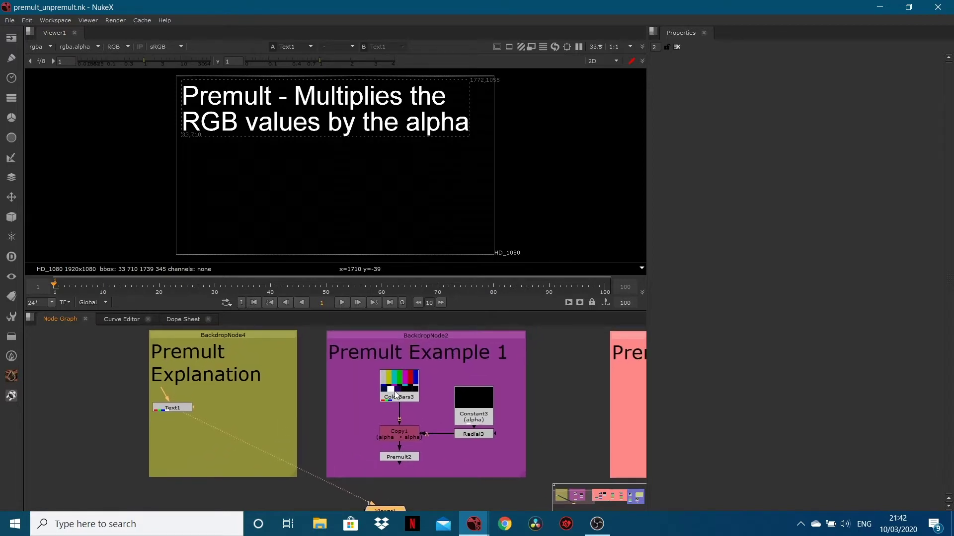
{"action": "key", "text": "1"}
{"action": "left_click_drag", "start_coordinate": [391, 512], "coordinate": [321, 451]}
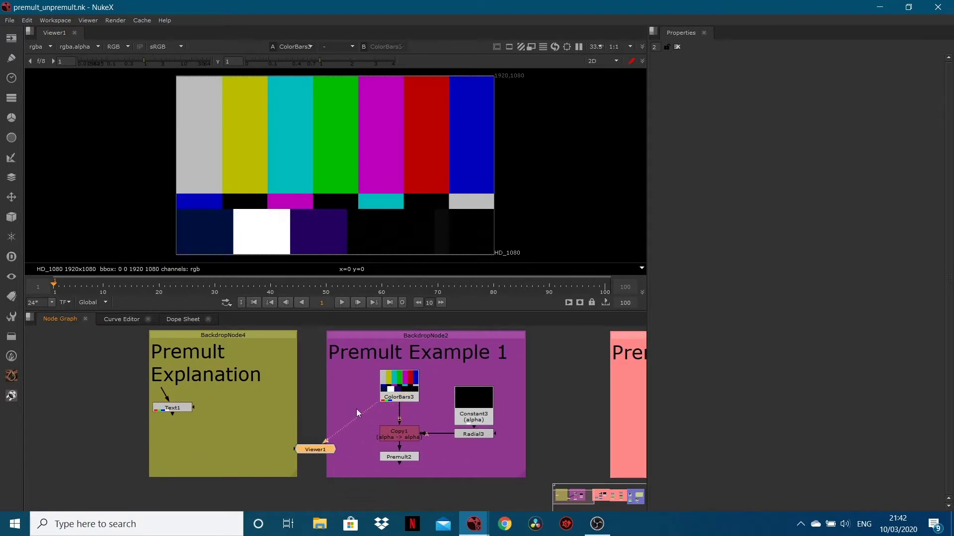
Zoom the Node Graph in on ColorBars3 and the Example 1 nodes
{"action": "scroll", "coordinate": [395, 395], "scroll_direction": "up", "scroll_amount": 5}
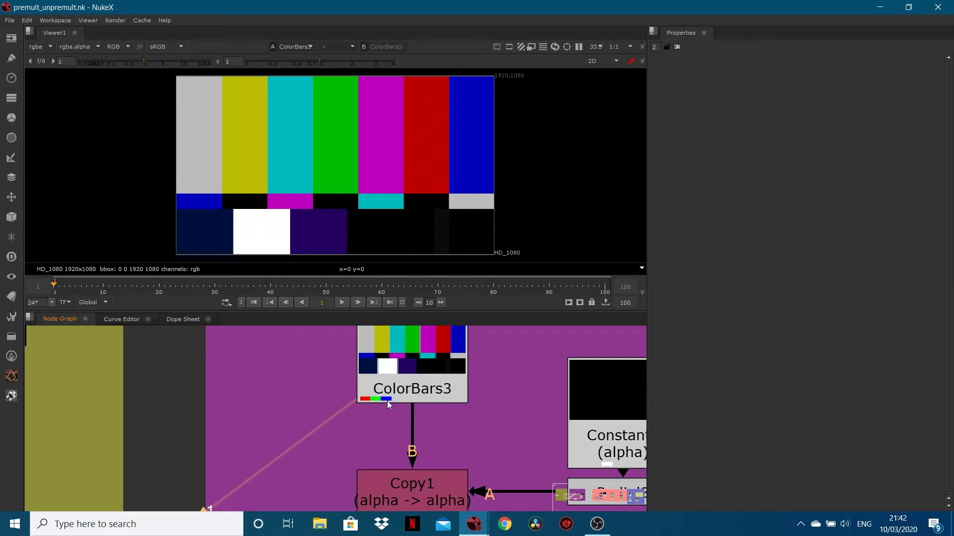
{"action": "scroll", "coordinate": [506, 427], "scroll_direction": "right", "scroll_amount": 10}
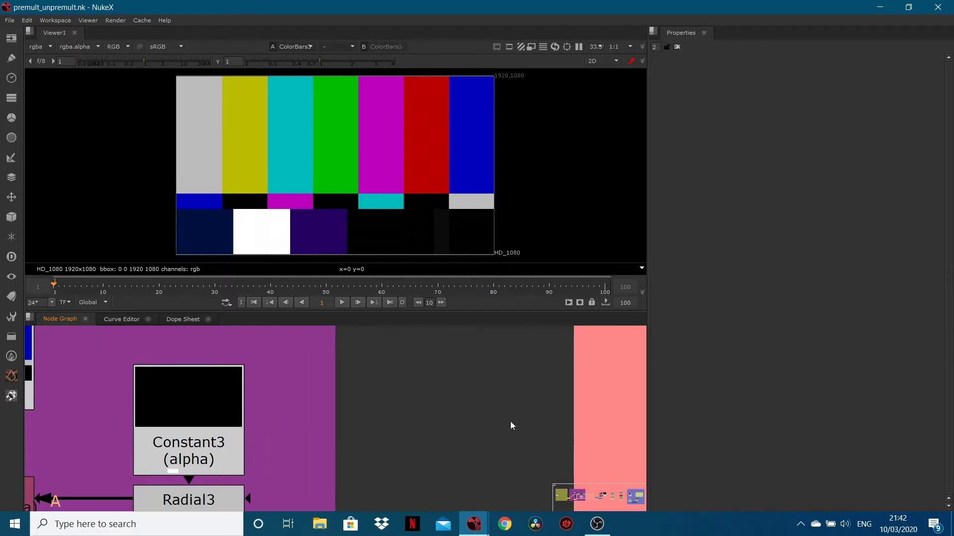
{"action": "scroll", "coordinate": [511, 425], "scroll_direction": "down", "scroll_amount": 5}
{"action": "scroll", "coordinate": [586, 404], "scroll_direction": "right", "scroll_amount": 10}
{"action": "scroll", "coordinate": [400, 447], "scroll_direction": "up", "scroll_amount": 5}
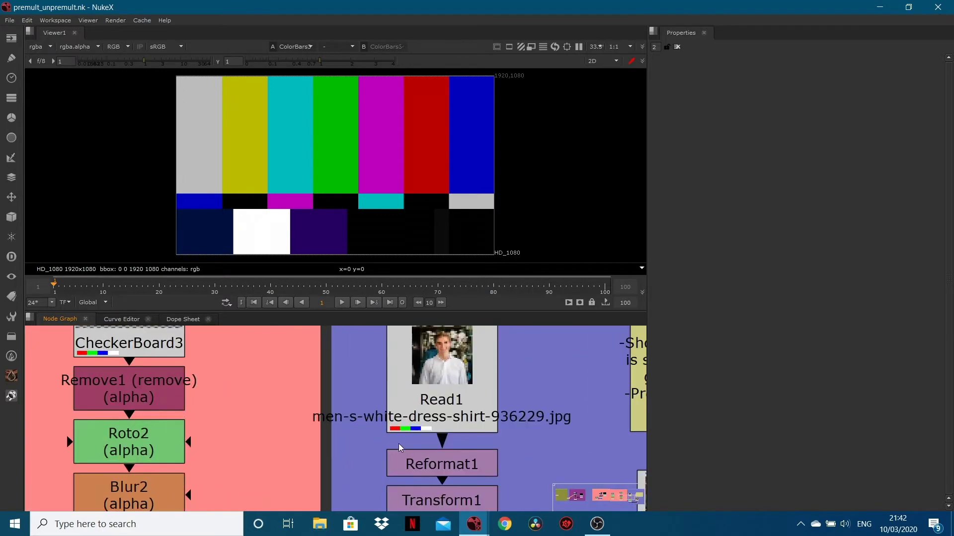
{"action": "scroll", "coordinate": [398, 443], "scroll_direction": "up", "scroll_amount": 1}
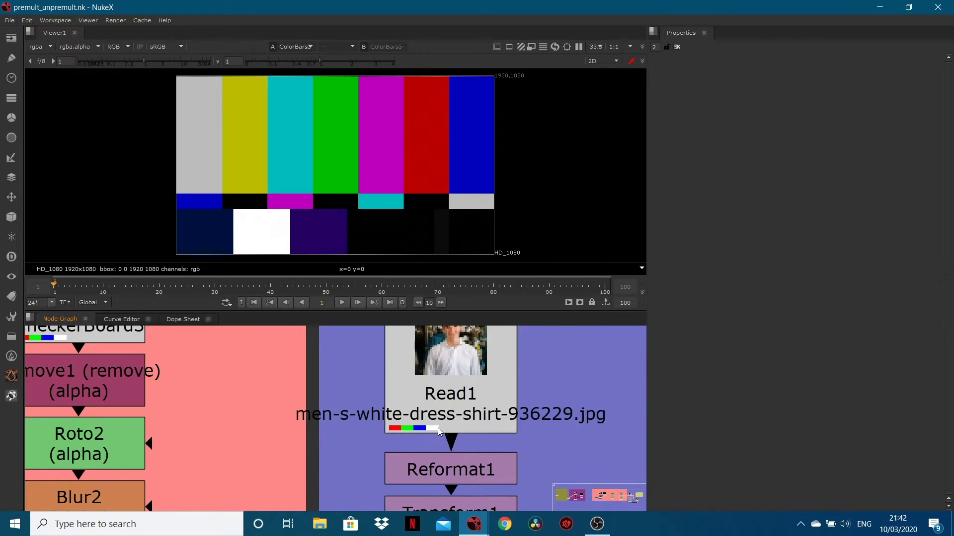
{"action": "scroll", "coordinate": [184, 397], "scroll_direction": "left", "scroll_amount": 8}
{"action": "scroll", "coordinate": [452, 407], "scroll_direction": "down", "scroll_amount": 4}
{"action": "scroll", "coordinate": [455, 404], "scroll_direction": "up", "scroll_amount": 4}
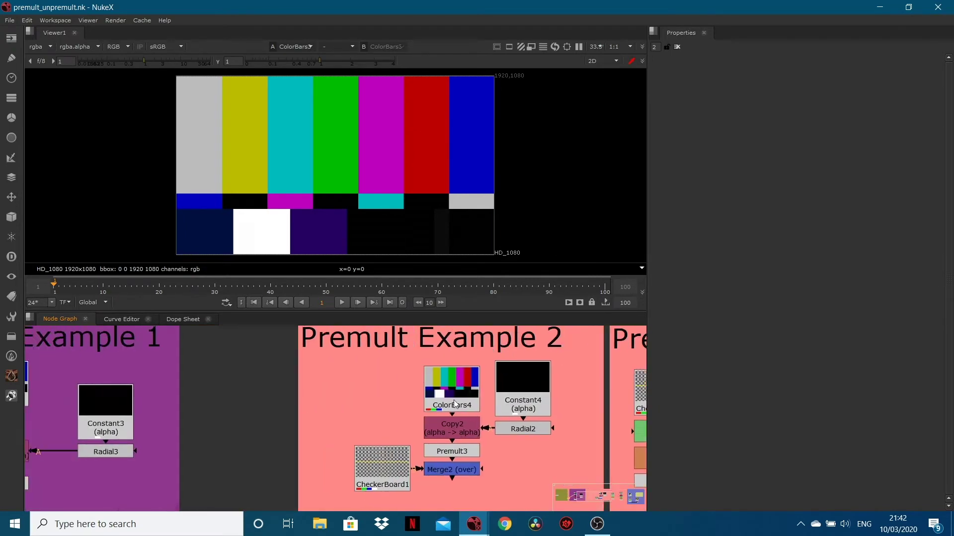
{"action": "scroll", "coordinate": [397, 404], "scroll_direction": "left", "scroll_amount": 6}
{"action": "scroll", "coordinate": [314, 386], "scroll_direction": "up", "scroll_amount": 4}
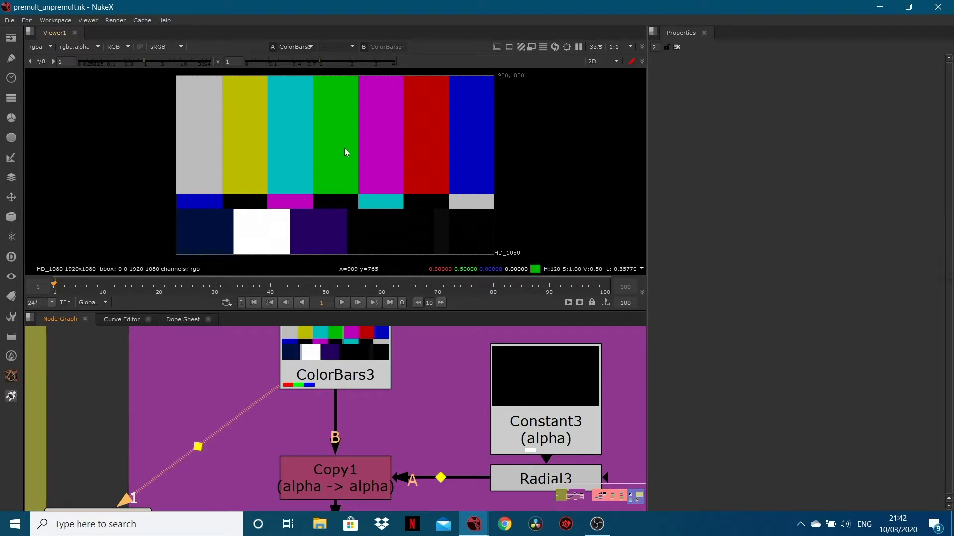
Turn on overlays, sample the green and magenta bars (0.5, 0, 0.5), then lower ColorBars3
{"action": "key", "text": "o"}
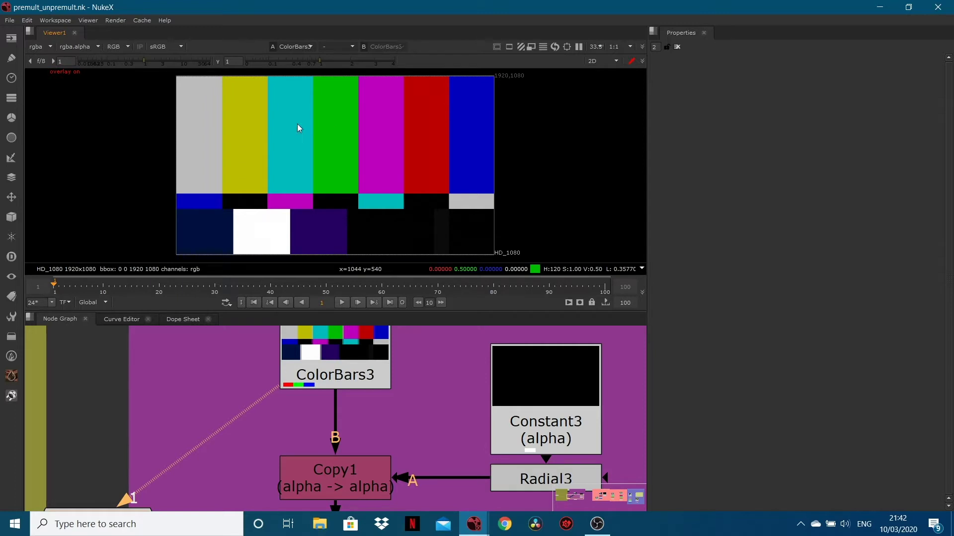
{"action": "left_click_drag", "start_coordinate": [297, 124], "coordinate": [337, 174], "text": "ctrl+shift"}
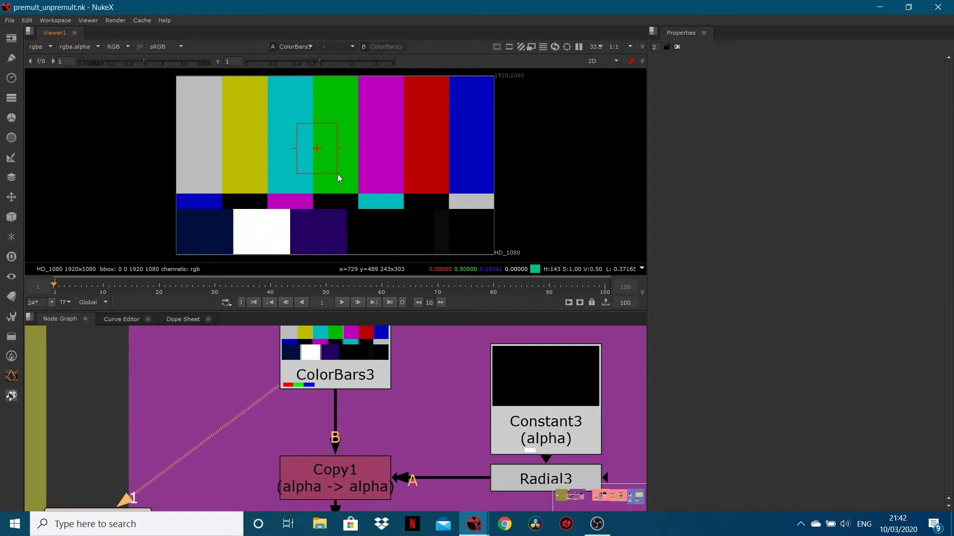
{"action": "left_click_drag", "start_coordinate": [330, 97], "coordinate": [341, 123], "text": "ctrl+shift"}
{"action": "left_click_drag", "start_coordinate": [370, 106], "coordinate": [386, 159], "text": "ctrl+shift"}
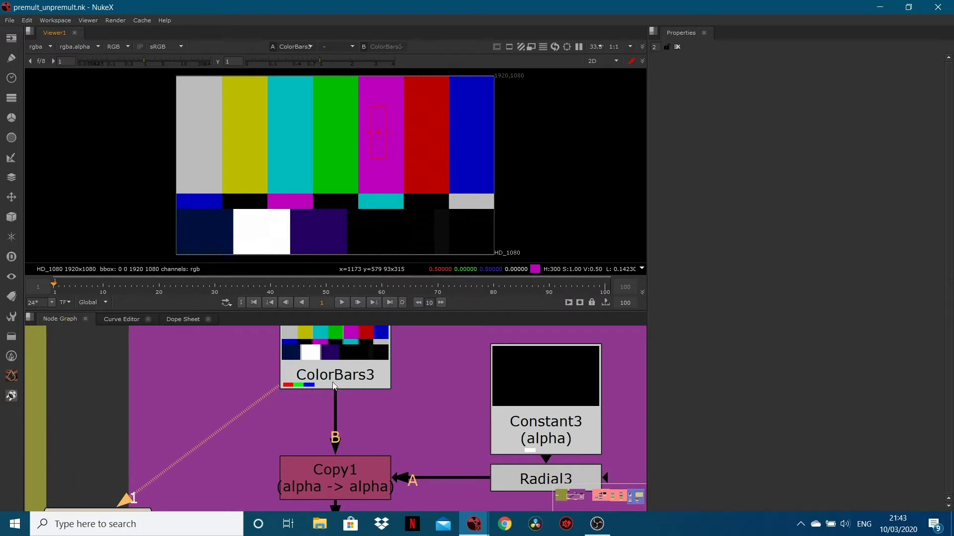
{"action": "left_click_drag", "start_coordinate": [314, 369], "coordinate": [321, 390]}
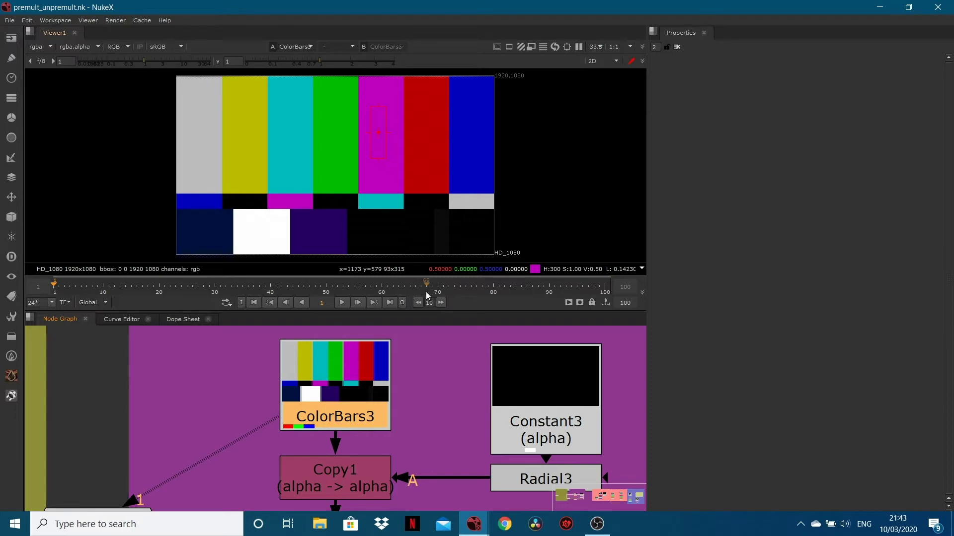
View Radial3 and Constant3, confirming in its settings that Constant3 outputs only alpha
{"action": "scroll", "coordinate": [397, 392], "scroll_direction": "down", "scroll_amount": 2}
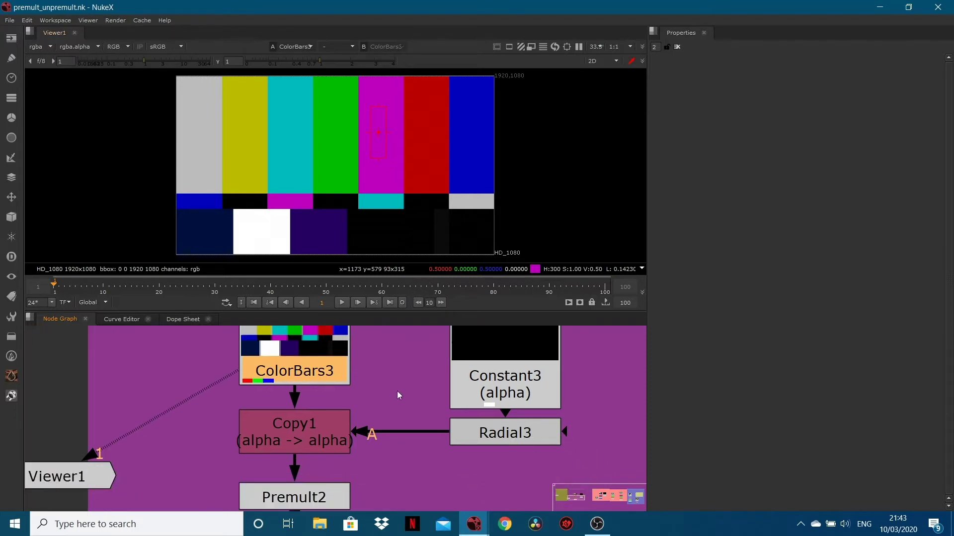
{"action": "middle_click_drag", "start_coordinate": [379, 388], "coordinate": [361, 432]}
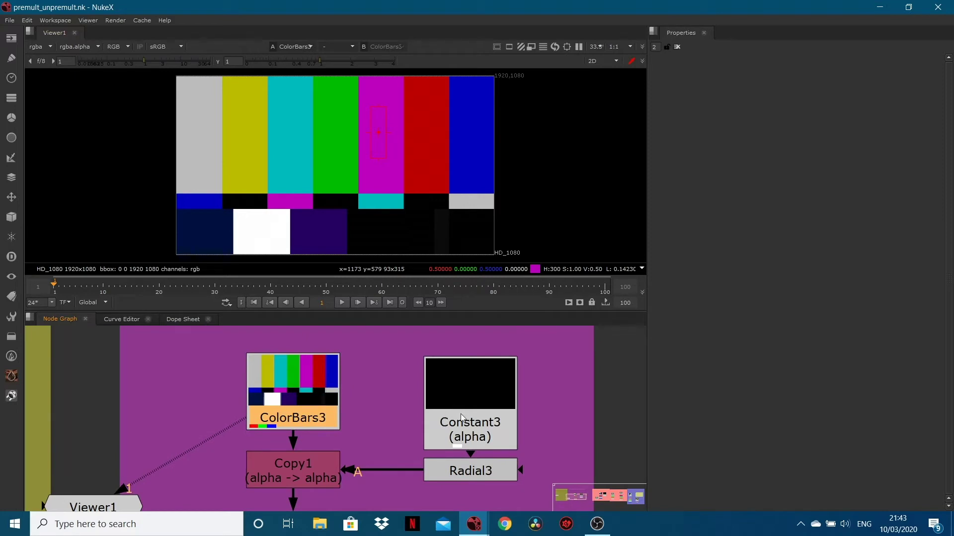
{"action": "scroll", "coordinate": [283, 435], "scroll_direction": "down", "scroll_amount": 1}
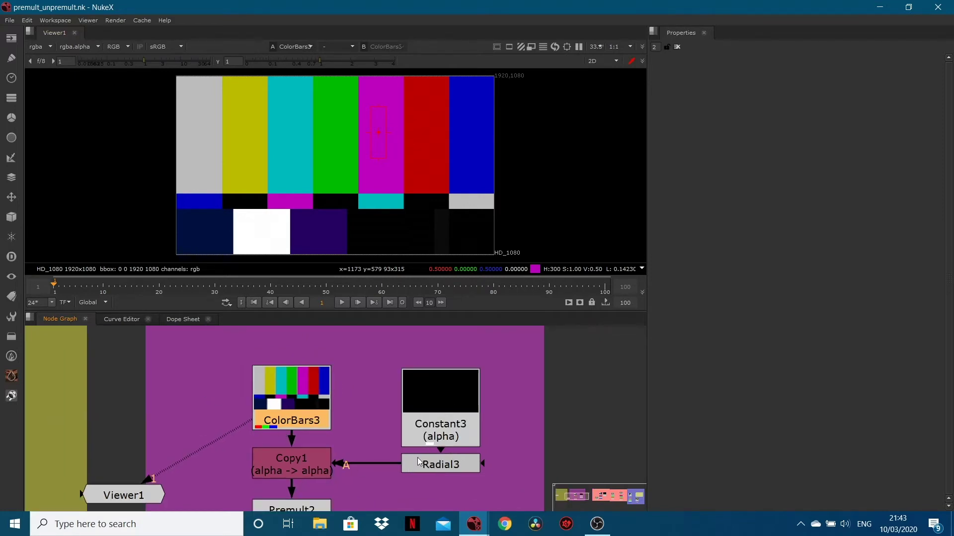
{"action": "key", "text": "1"}
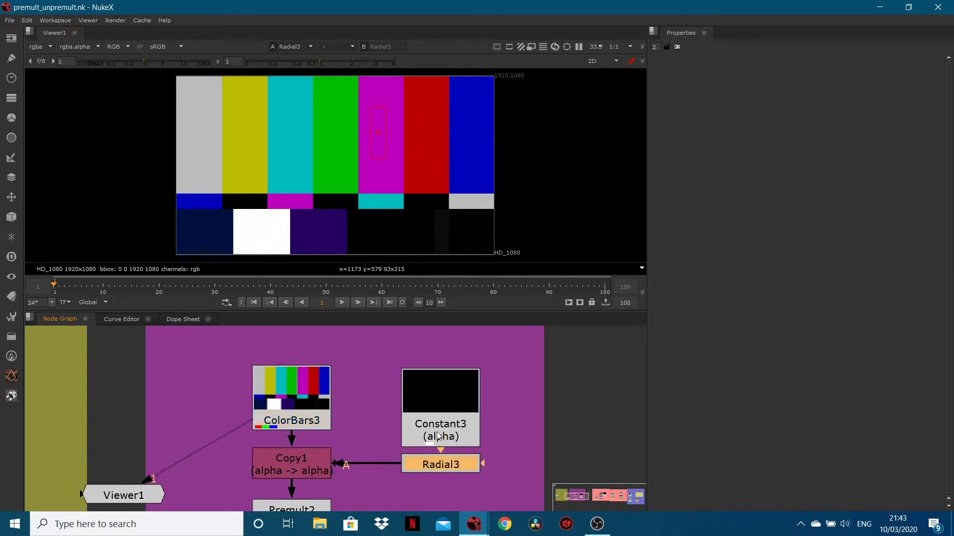
{"action": "left_click", "coordinate": [446, 397]}
{"action": "key", "text": "1"}
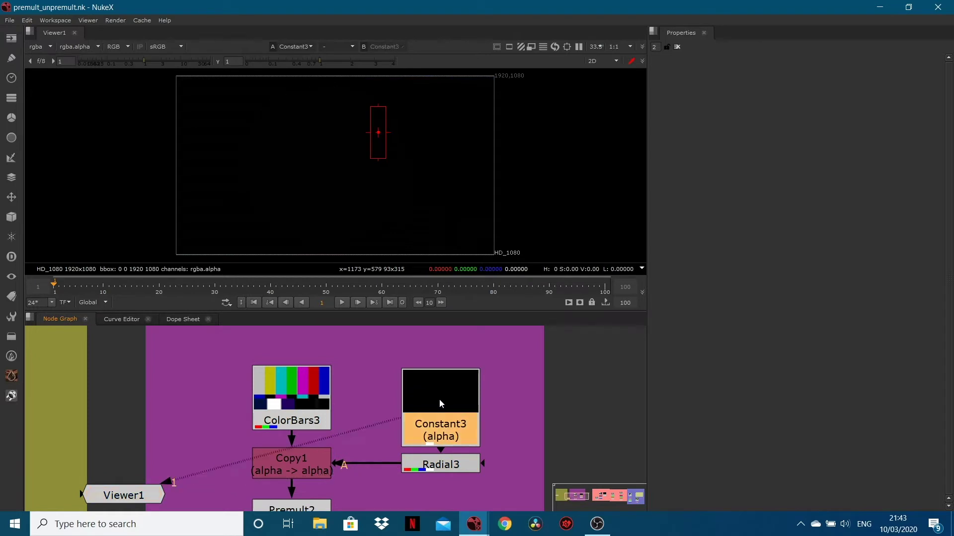
{"action": "double_click", "coordinate": [439, 398]}
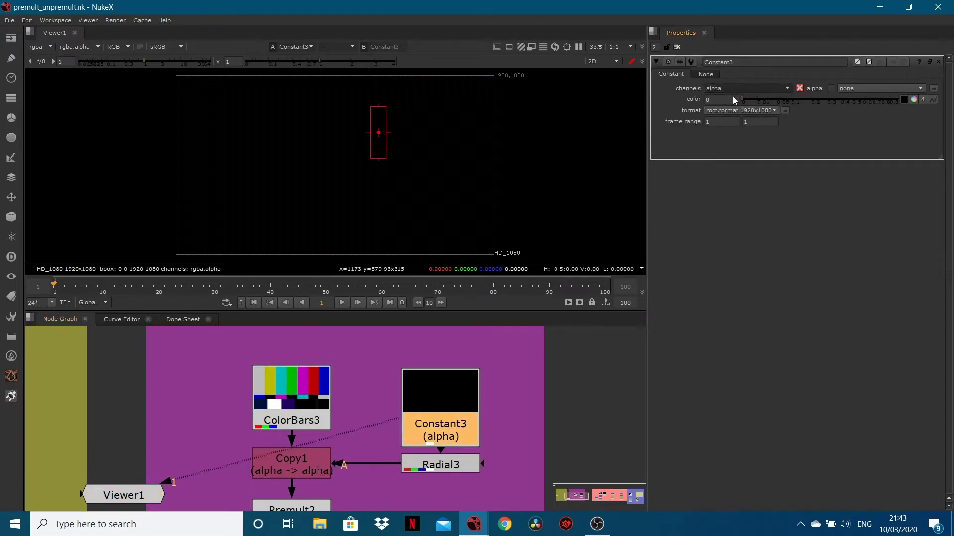
{"action": "left_click", "coordinate": [726, 89]}
{"action": "left_click", "coordinate": [677, 152]}
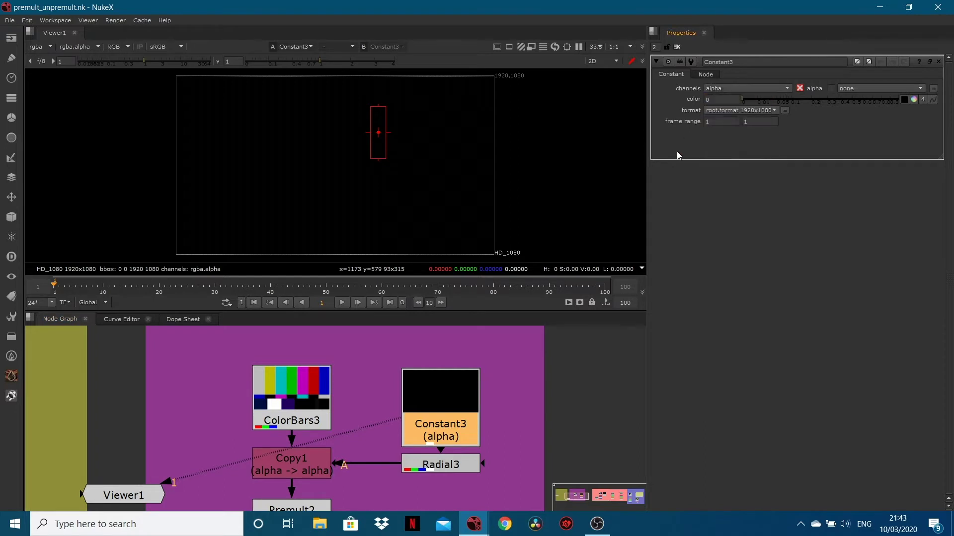
Show Radial3's alpha channel as a soft white circle in the viewer
{"action": "left_click", "coordinate": [415, 464]}
{"action": "key", "text": "1"}
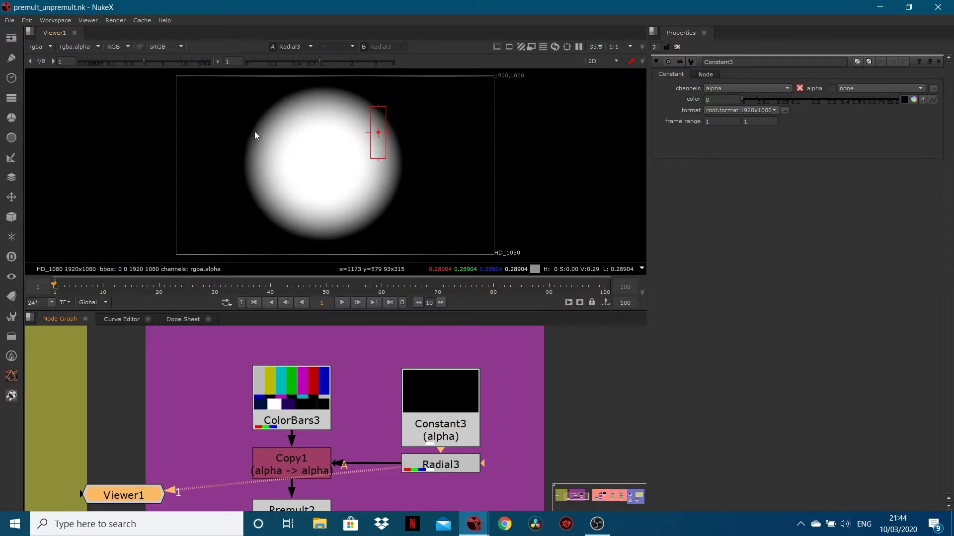
{"action": "key", "text": "a"}
{"action": "middle_click_drag", "start_coordinate": [351, 443], "coordinate": [402, 396]}
{"action": "double_click", "coordinate": [330, 421]}
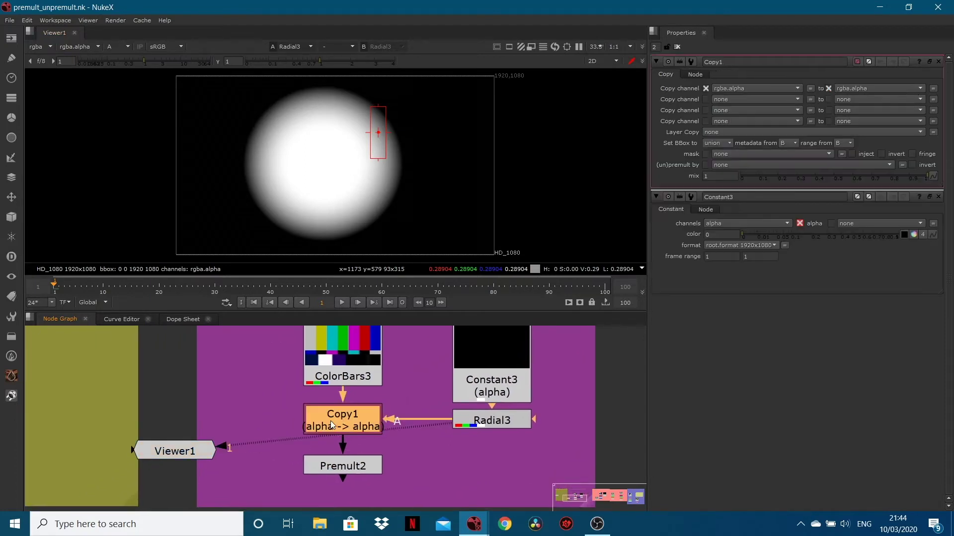
{"action": "left_click", "coordinate": [348, 361]}
{"action": "left_click_drag", "start_coordinate": [348, 361], "coordinate": [348, 335]}
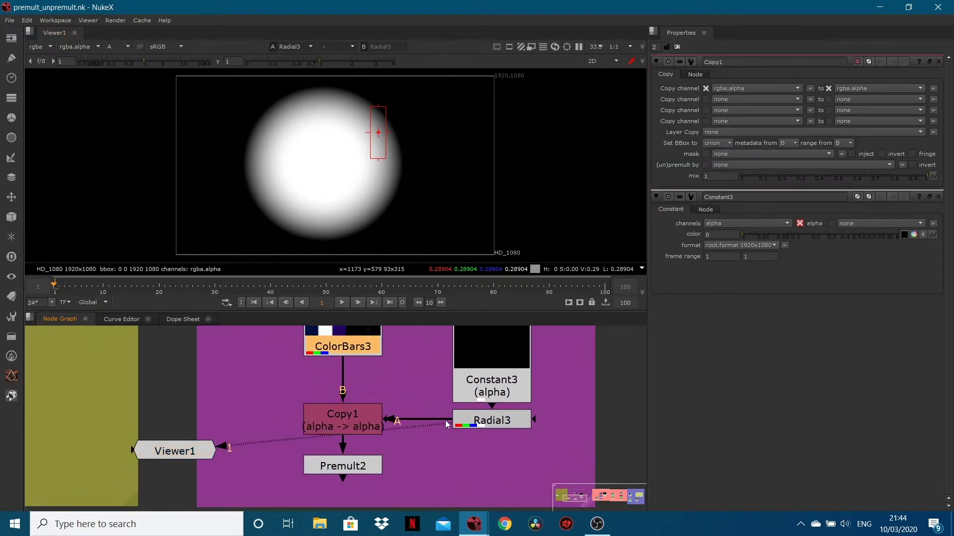
{"action": "left_click", "coordinate": [354, 408]}
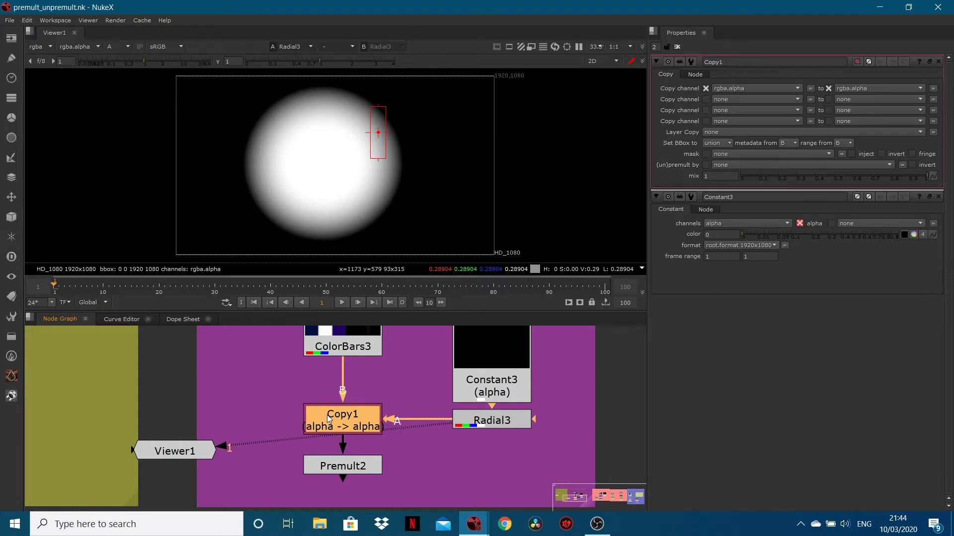
{"action": "key", "text": "1"}
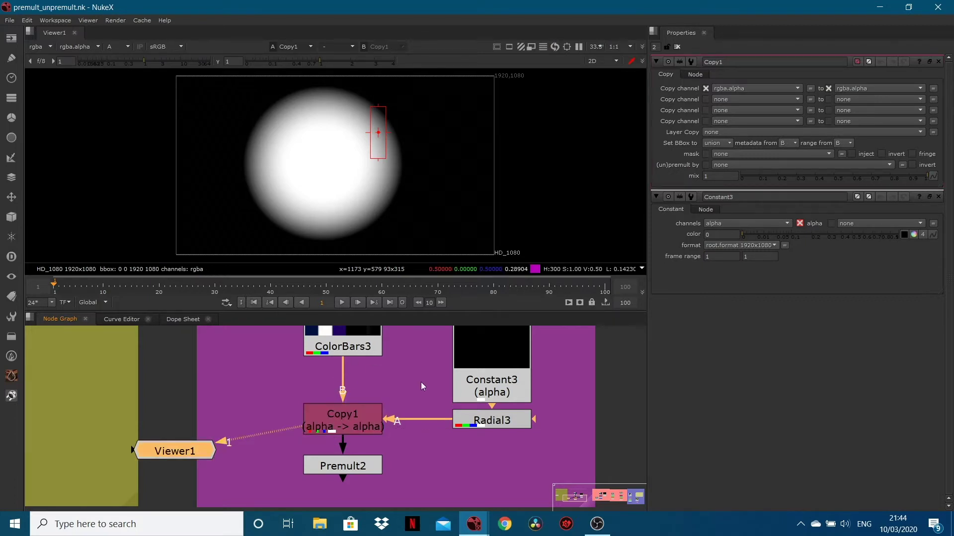
{"action": "scroll", "coordinate": [410, 367], "scroll_direction": "down", "scroll_amount": 1}
{"action": "middle_click_drag", "start_coordinate": [410, 367], "coordinate": [418, 403]}
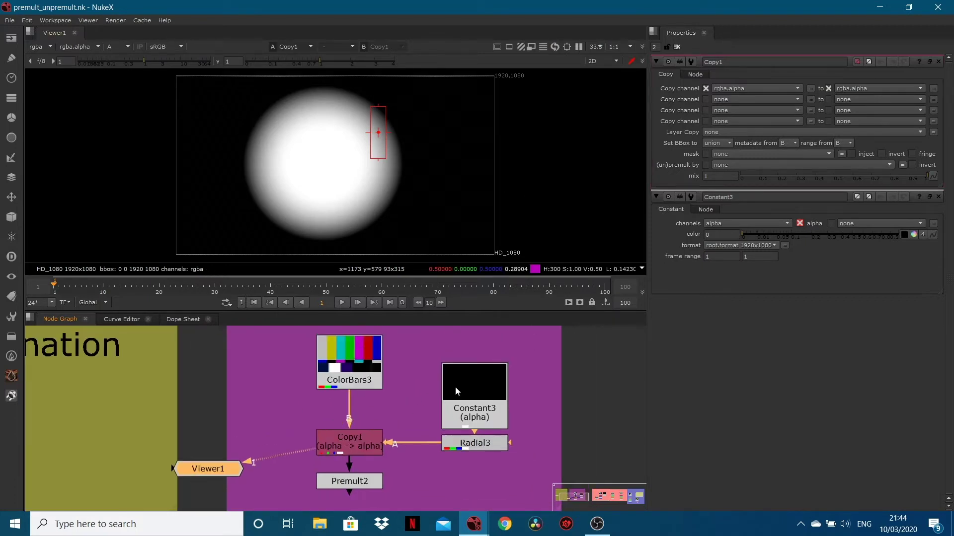
{"action": "left_click", "coordinate": [473, 446]}
{"action": "key", "text": "1"}
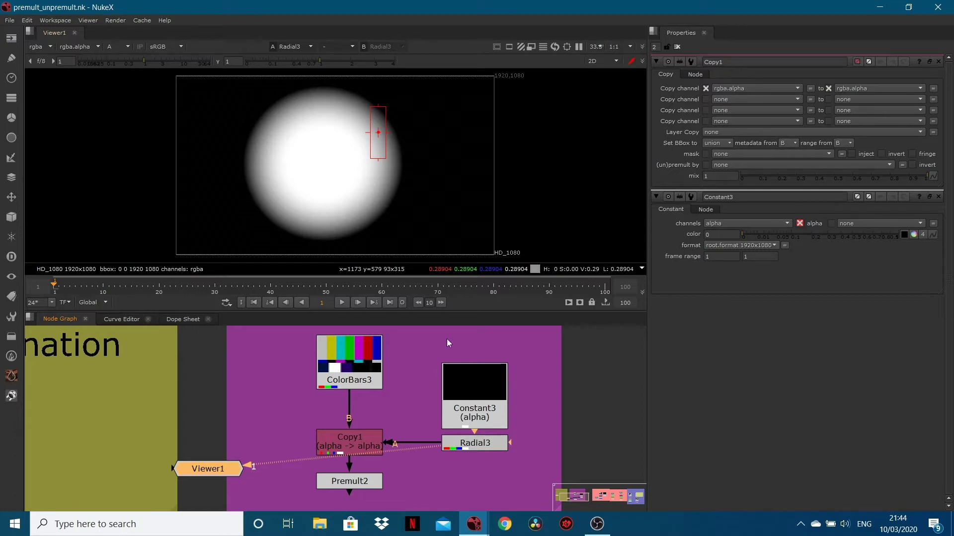
{"action": "left_click", "coordinate": [346, 442]}
{"action": "key", "text": "1"}
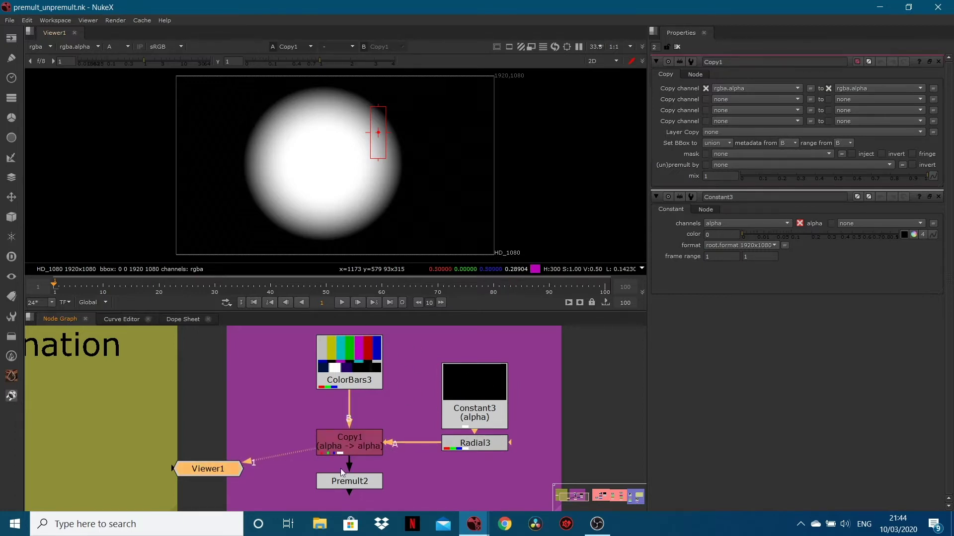
{"action": "scroll", "coordinate": [338, 462], "scroll_direction": "up", "scroll_amount": 3}
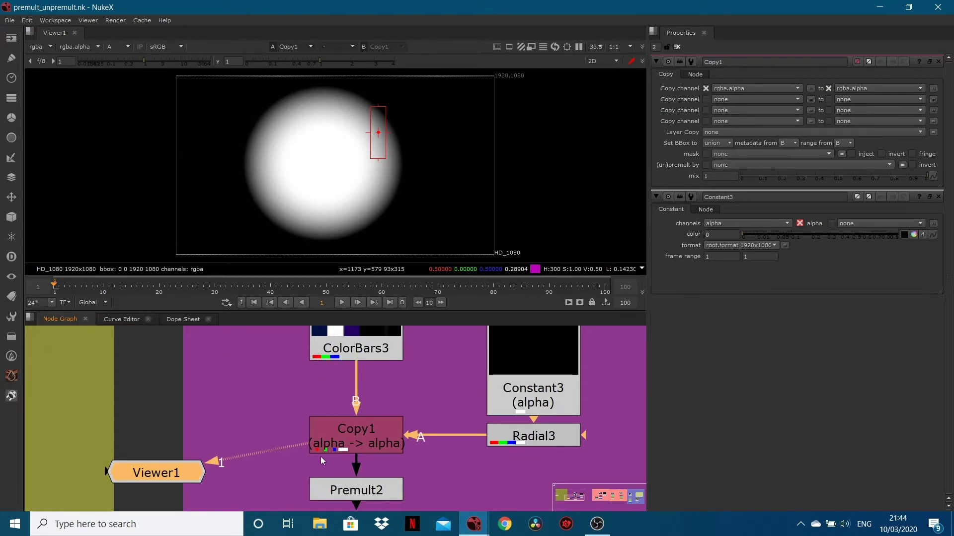
{"action": "scroll", "coordinate": [320, 457], "scroll_direction": "up", "scroll_amount": 2}
{"action": "scroll", "coordinate": [458, 431], "scroll_direction": "down", "scroll_amount": 2}
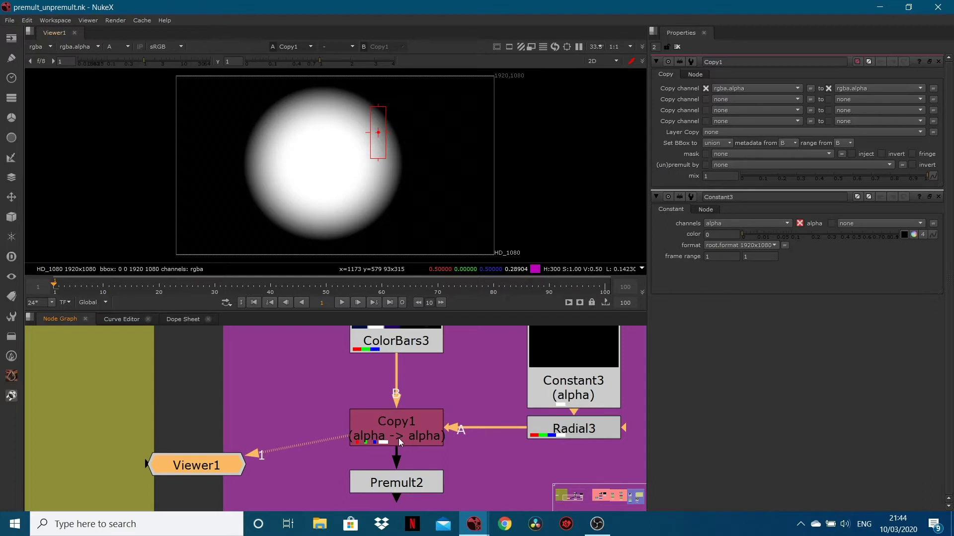
View ColorBars3 in RGB, then the Copy1 output
{"action": "left_click", "coordinate": [397, 343]}
{"action": "key", "text": "1"}
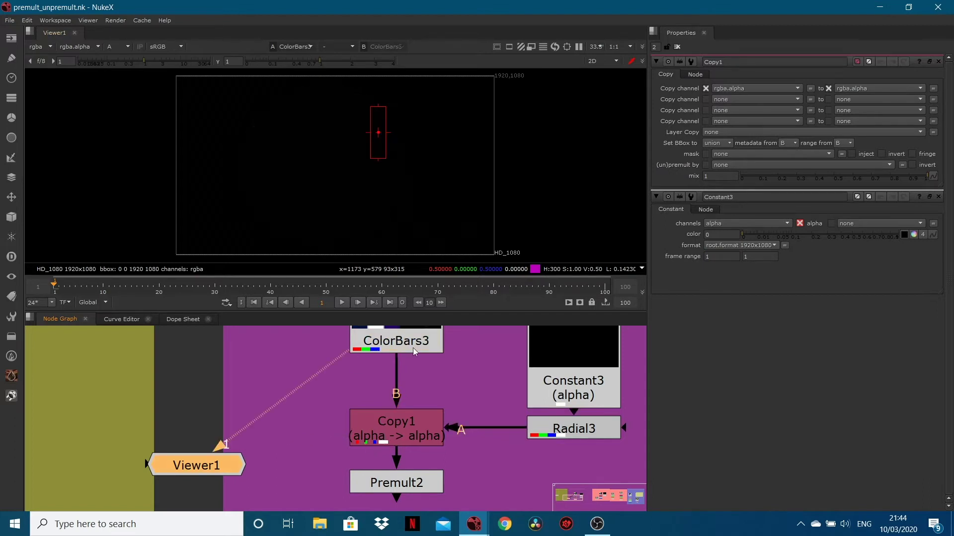
{"action": "key", "text": "a"}
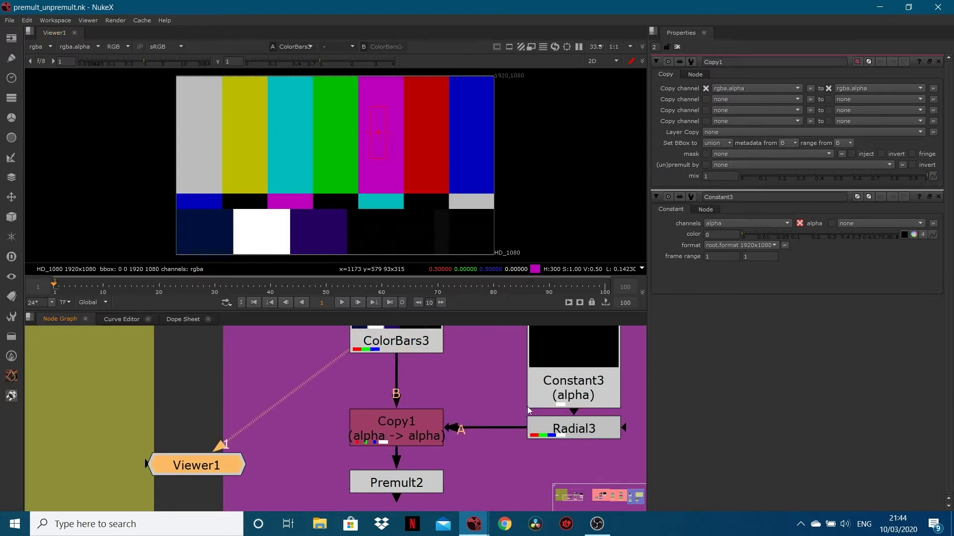
{"action": "left_click", "coordinate": [397, 436]}
{"action": "key", "text": "1"}
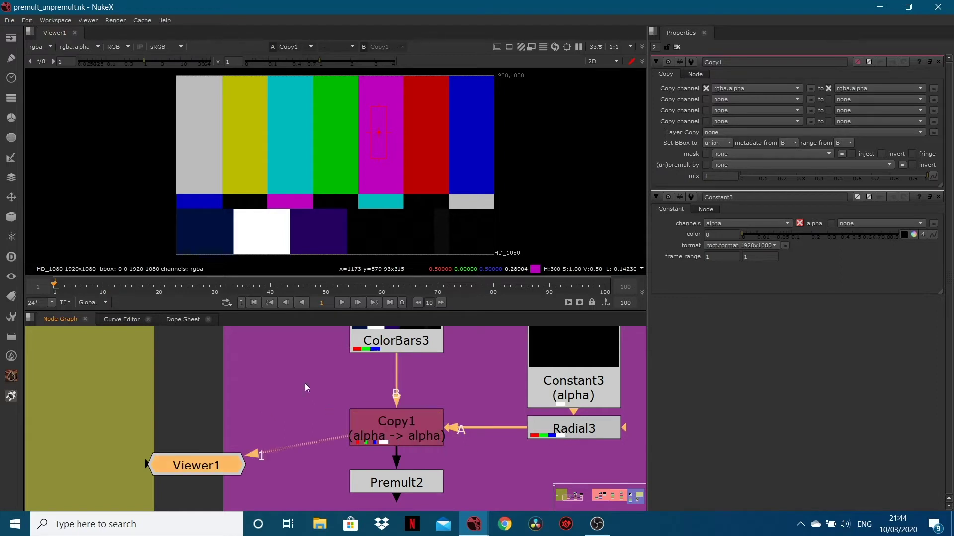
Reframe the nodes and view the premultiplied Premult2 result, clearing the pixel sample
{"action": "scroll", "coordinate": [359, 428], "scroll_direction": "down", "scroll_amount": 3}
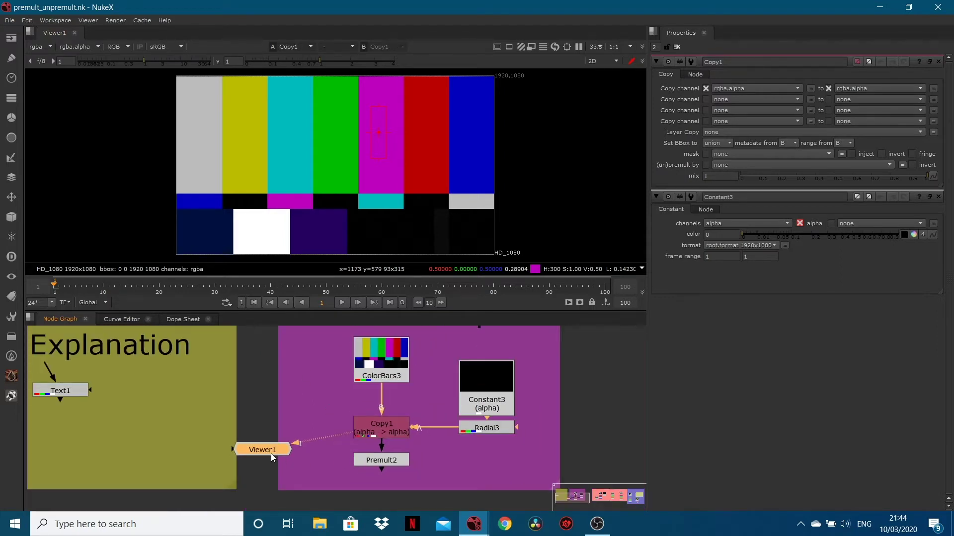
{"action": "left_click_drag", "start_coordinate": [274, 459], "coordinate": [292, 497]}
{"action": "middle_click_drag", "start_coordinate": [367, 461], "coordinate": [352, 436]}
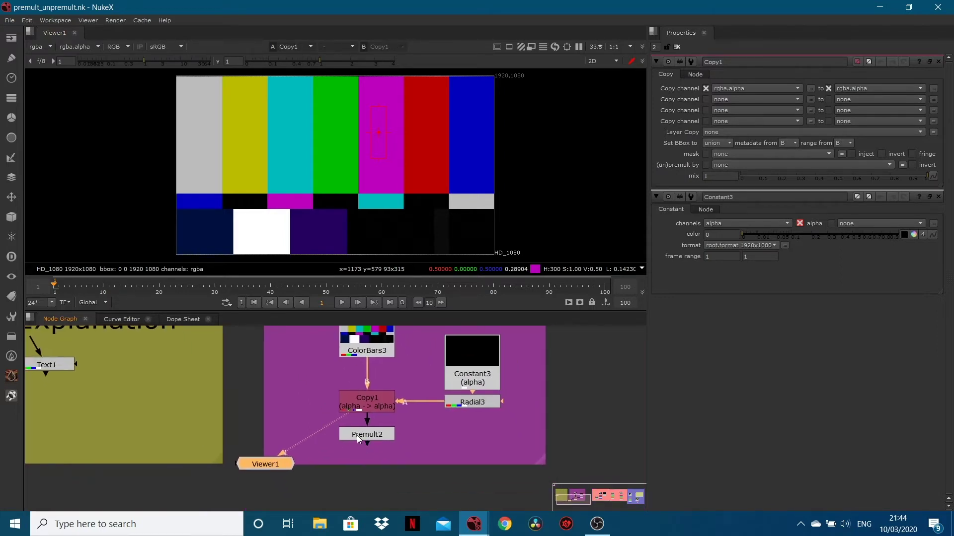
{"action": "left_click", "coordinate": [357, 435]}
{"action": "key", "text": "1"}
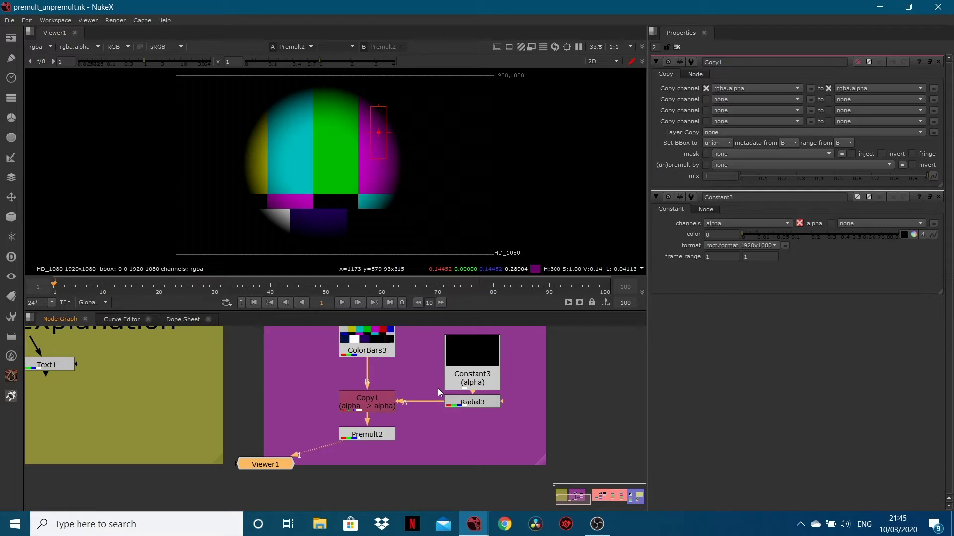
{"action": "left_click", "coordinate": [430, 119]}
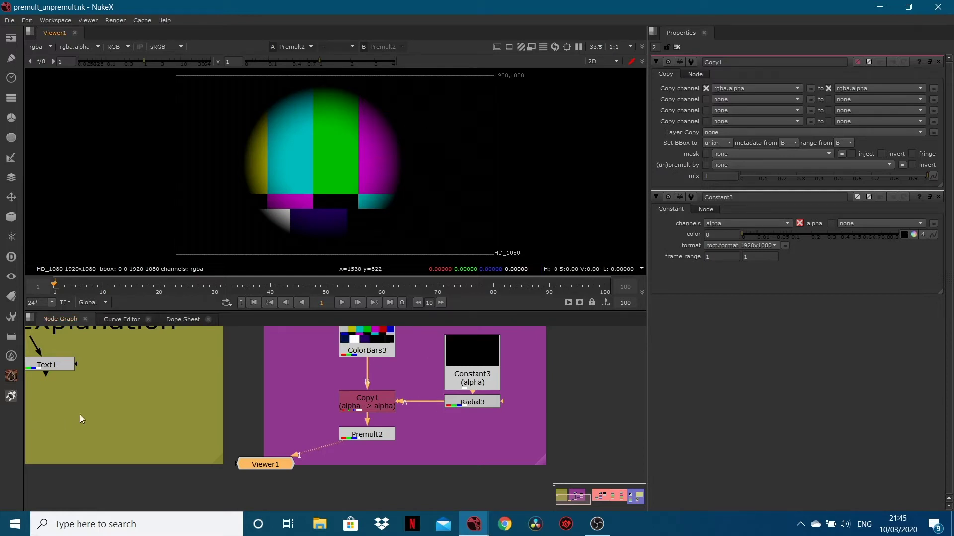
View the Text1 Premult explanation in viewer 2, then return to Premult2 with Viewer1 beneath it
{"action": "left_click", "coordinate": [59, 365]}
{"action": "key", "text": "2"}
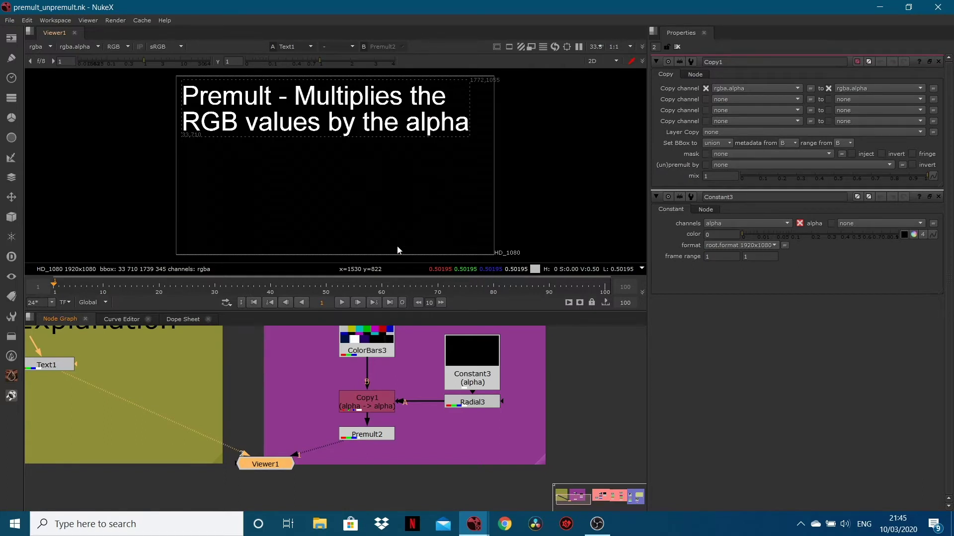
{"action": "left_click", "coordinate": [361, 436]}
{"action": "key", "text": "1"}
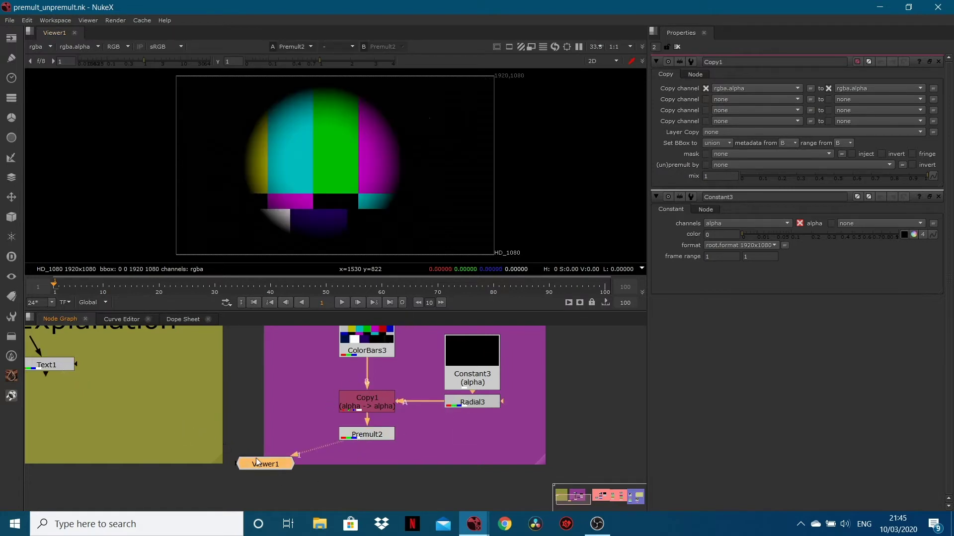
{"action": "left_click_drag", "start_coordinate": [256, 458], "coordinate": [374, 492]}
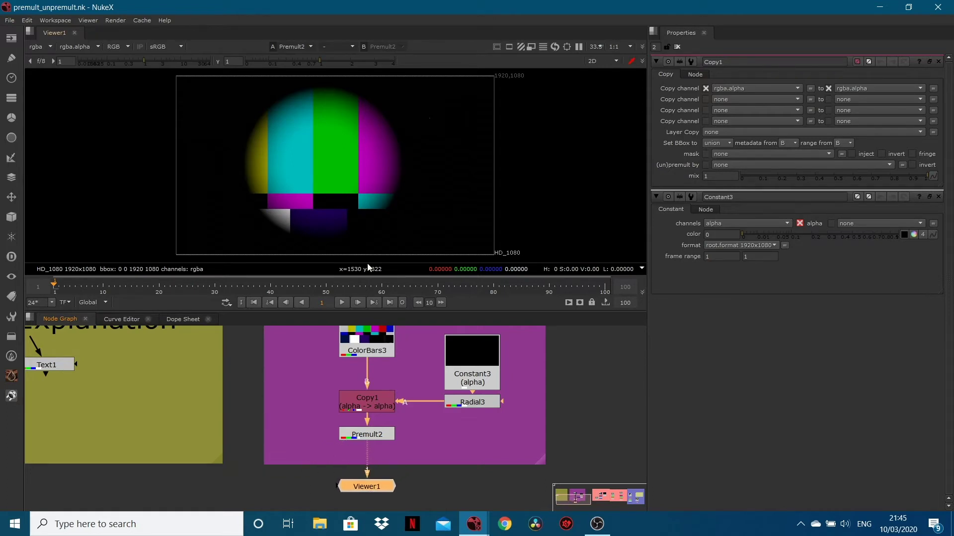
Show Premult2's alpha and sample a small region near the ball's centre
{"action": "key", "text": "a"}
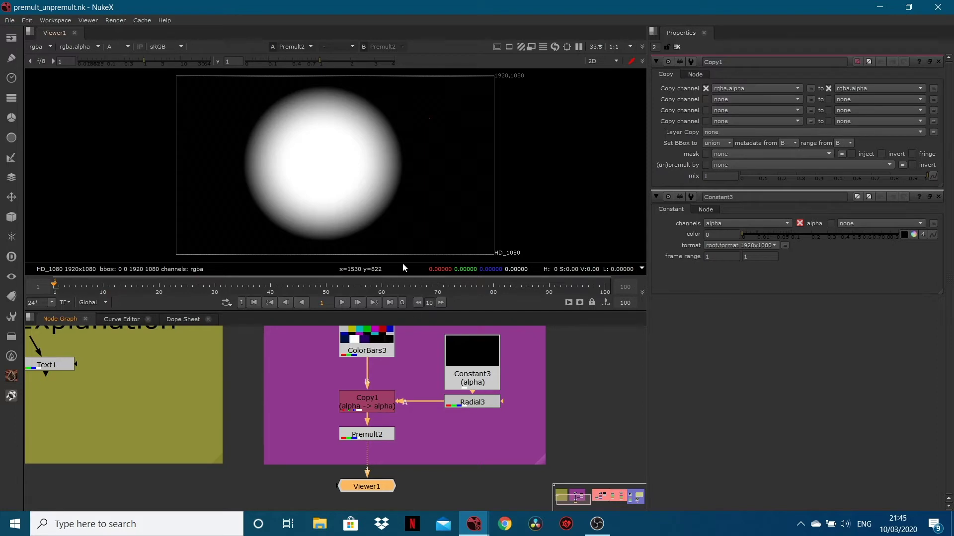
{"action": "scroll", "coordinate": [317, 163], "scroll_direction": "up", "scroll_amount": 1}
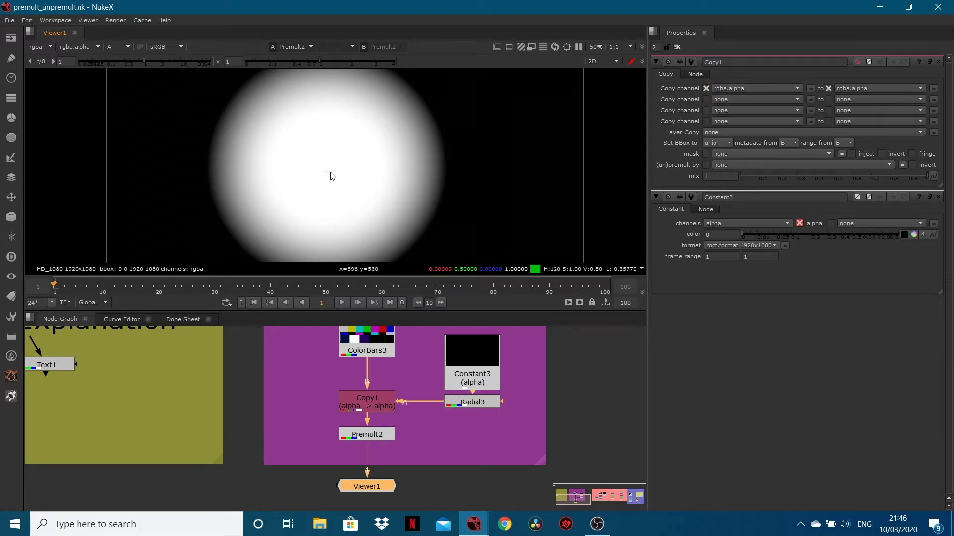
{"action": "left_click_drag", "start_coordinate": [327, 177], "coordinate": [331, 165], "text": "ctrl+shift"}
Sample alpha outside, inside and at the soft edge of the ball, then return to RGB
{"action": "mouse_move", "coordinate": [514, 273]}
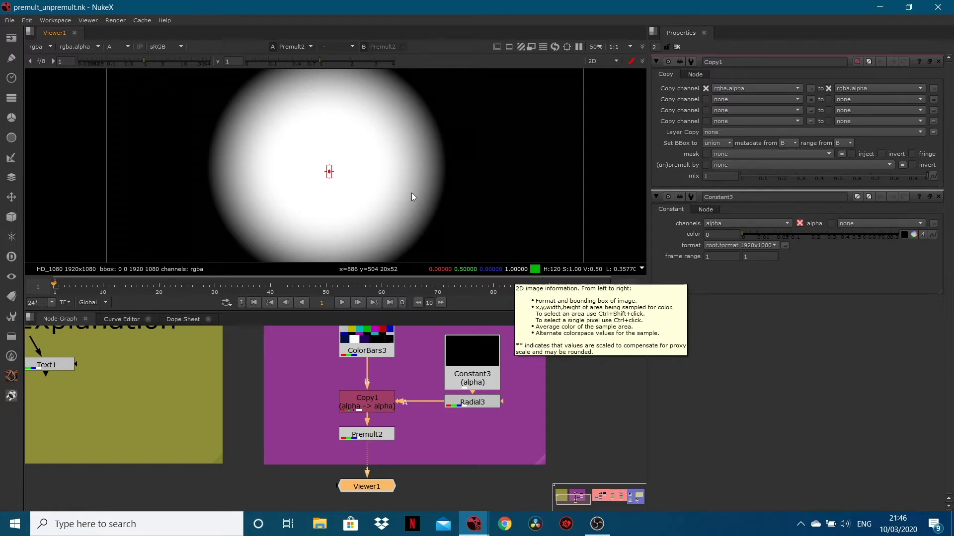
{"action": "left_click", "coordinate": [488, 130], "text": "ctrl"}
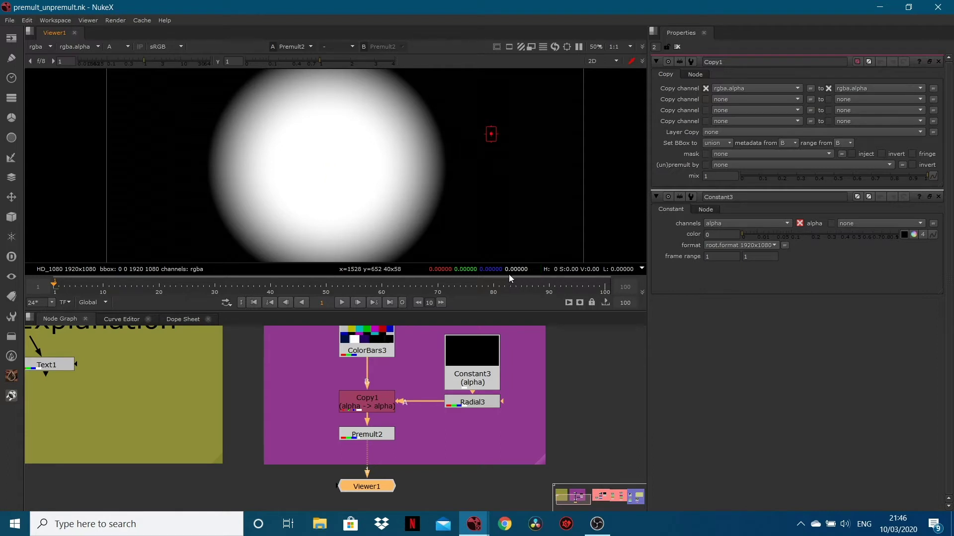
{"action": "left_click", "coordinate": [324, 161], "text": "ctrl"}
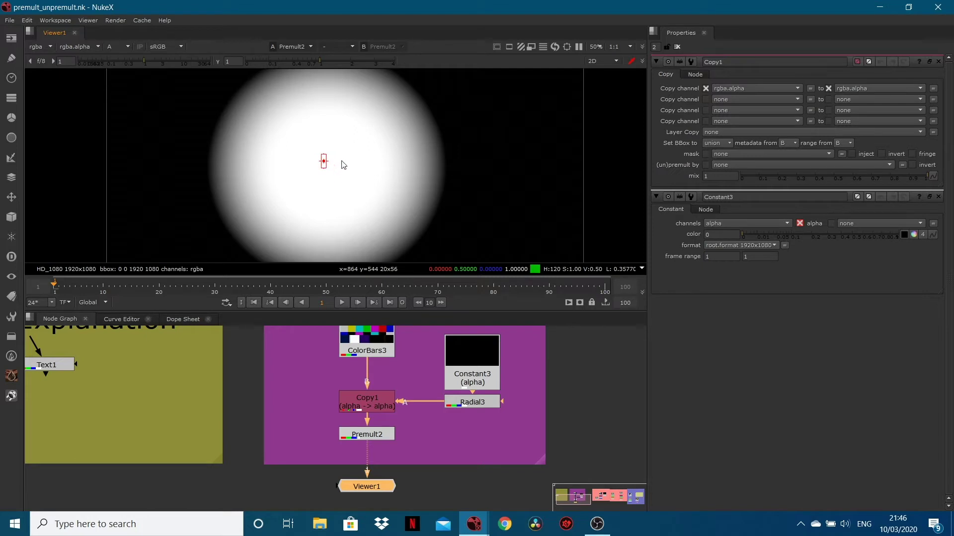
{"action": "left_click", "coordinate": [406, 115], "text": "ctrl"}
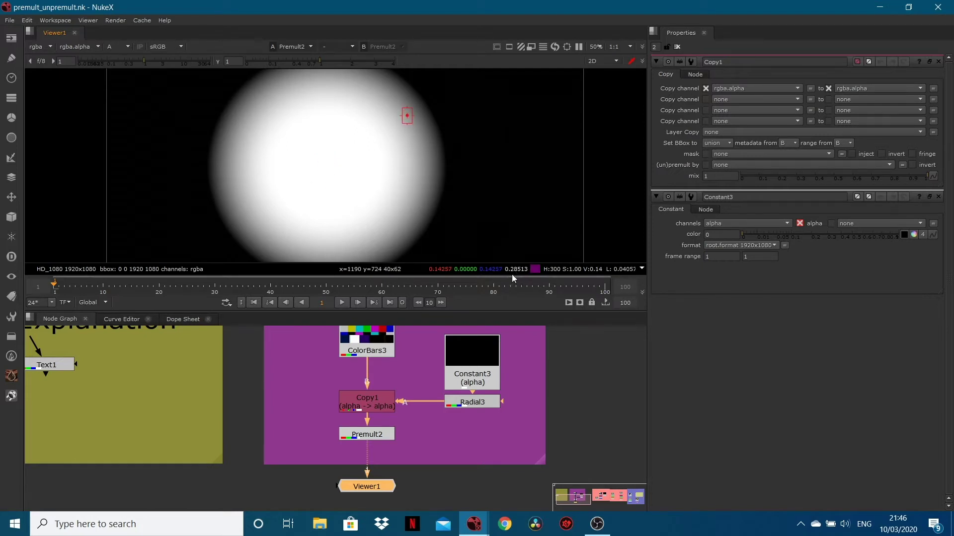
{"action": "left_click", "coordinate": [335, 151], "text": "ctrl"}
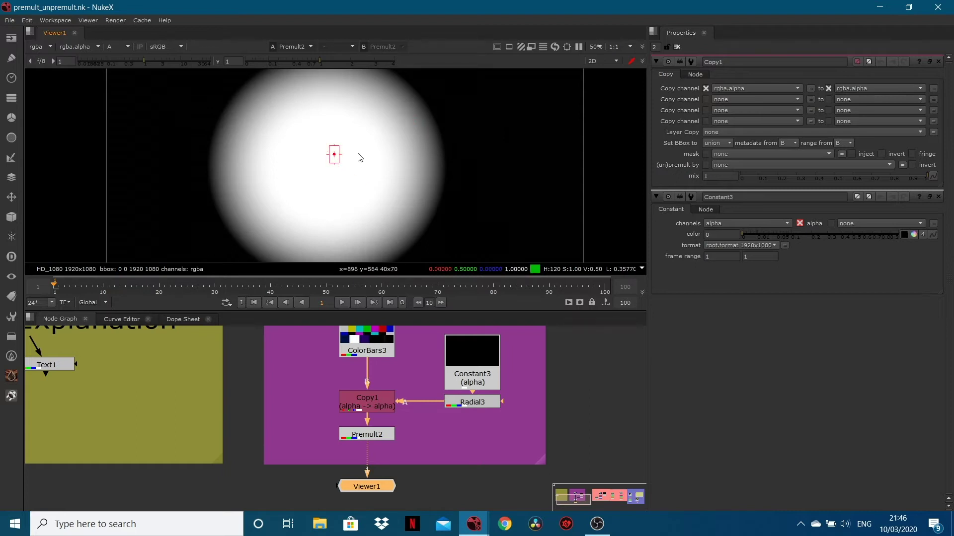
{"action": "right_click", "coordinate": [360, 158], "text": "ctrl"}
{"action": "mouse_move", "coordinate": [350, 144]}
{"action": "left_mouse_down", "text": "ctrl+shift"}
{"action": "mouse_move", "coordinate": [349, 160]}
{"action": "mouse_move", "coordinate": [328, 179]}
{"action": "left_mouse_up", "text": "ctrl+shift"}
{"action": "key", "text": "a"}
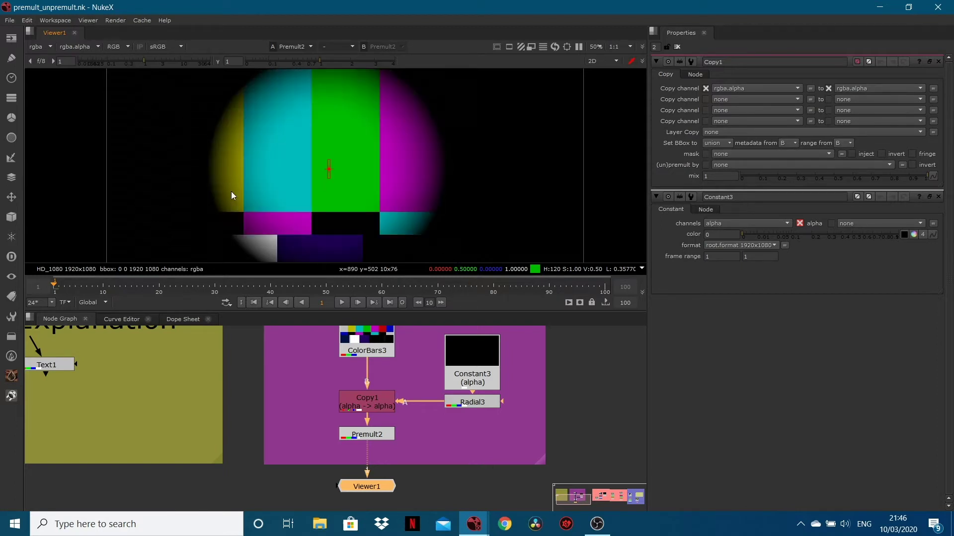
{"action": "left_click_drag", "start_coordinate": [352, 479], "coordinate": [351, 340]}
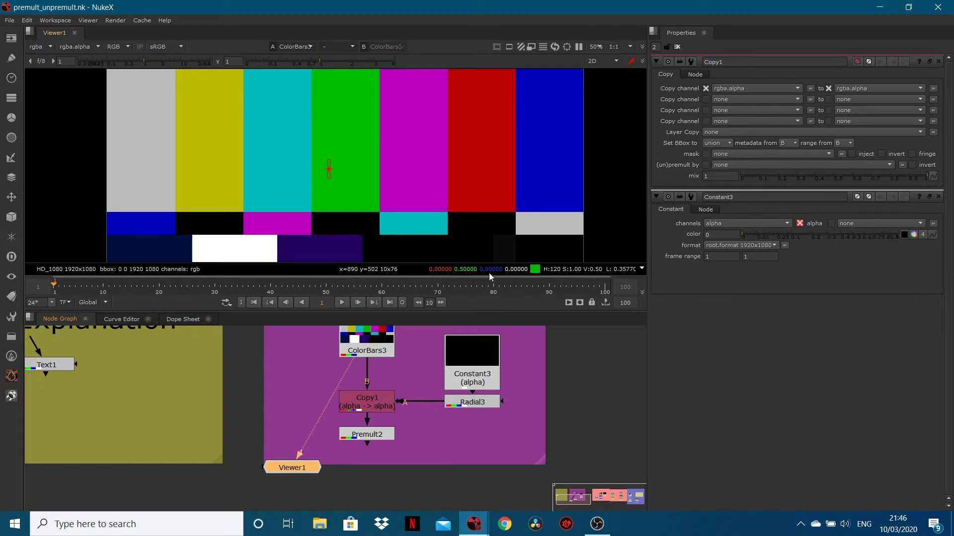
{"action": "left_click", "coordinate": [366, 433]}
{"action": "key", "text": "1"}
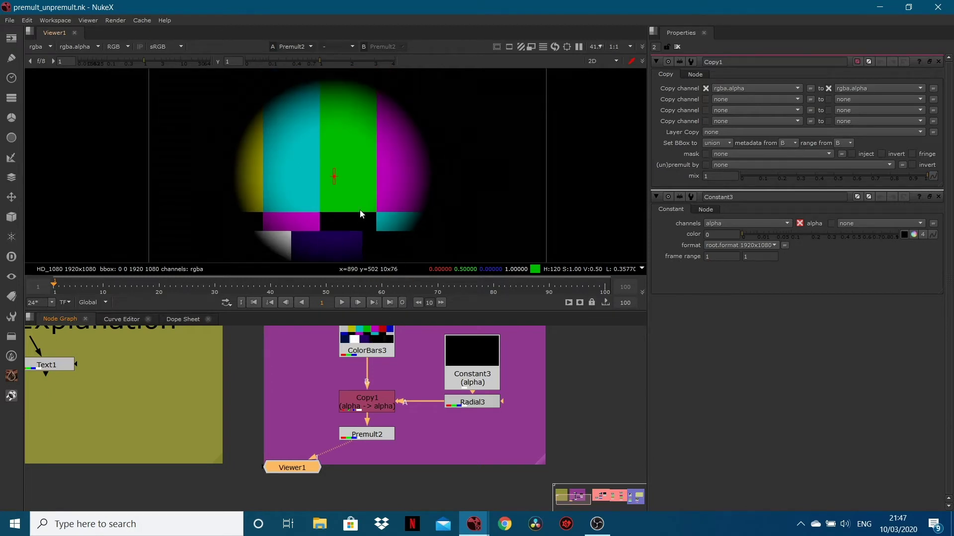
View ColorBars3, pan the image down and sample the top of the green bar
{"action": "scroll", "coordinate": [360, 209], "scroll_direction": "down", "scroll_amount": 1}
{"action": "left_click", "coordinate": [368, 338]}
{"action": "key", "text": "1"}
{"action": "middle_click_drag", "start_coordinate": [342, 126], "coordinate": [339, 194]}
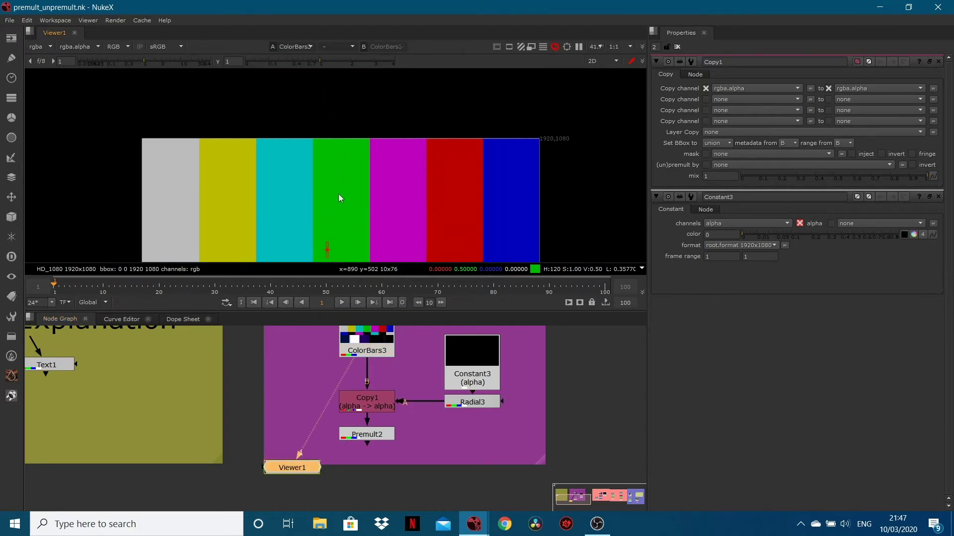
{"action": "left_click_drag", "start_coordinate": [321, 150], "coordinate": [344, 154], "text": "ctrl+shift"}
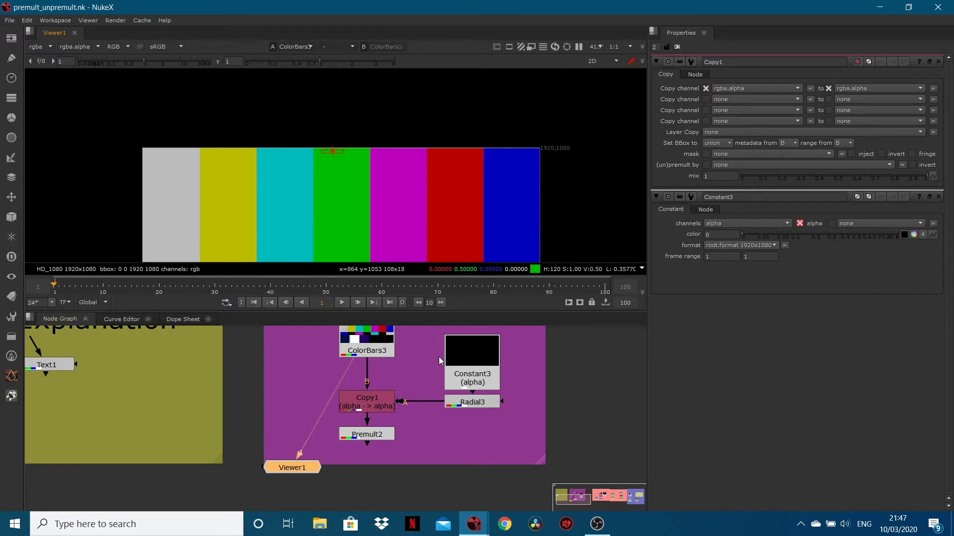
Compare Premult2 with the Radial3 matte, checking Premult2's alpha and colour channels
{"action": "left_click", "coordinate": [363, 433]}
{"action": "key", "text": "1"}
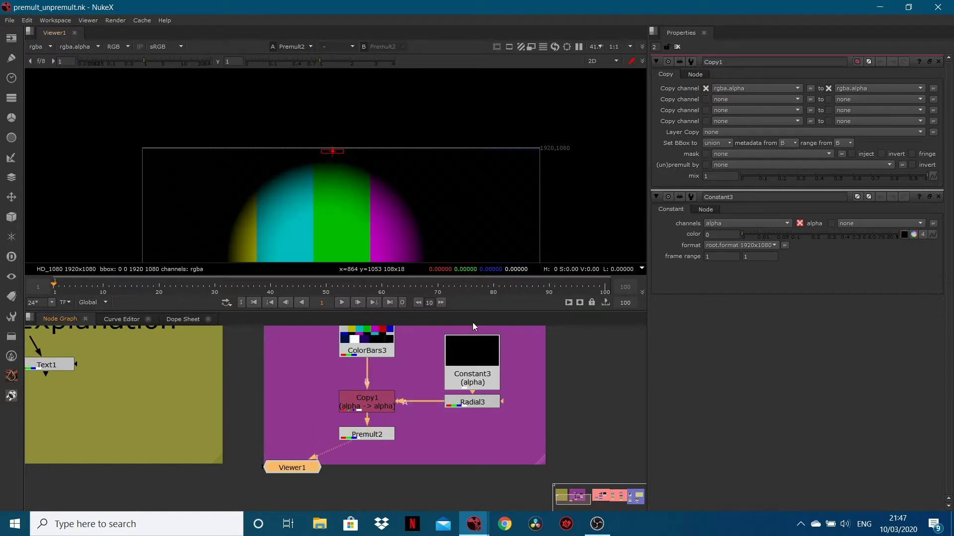
{"action": "left_click", "coordinate": [461, 405]}
{"action": "key", "text": "1"}
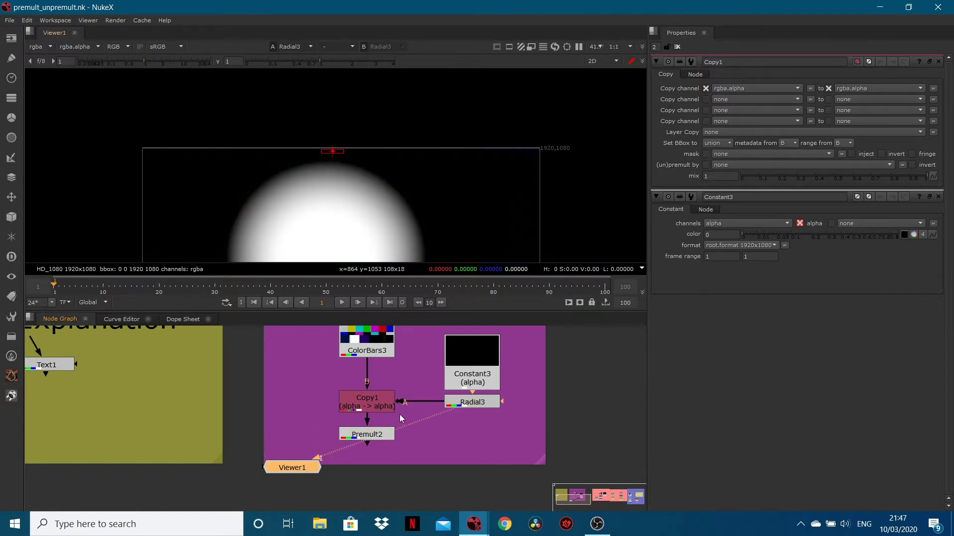
{"action": "left_click", "coordinate": [355, 437]}
{"action": "key", "text": "1"}
{"action": "key", "text": "a"}
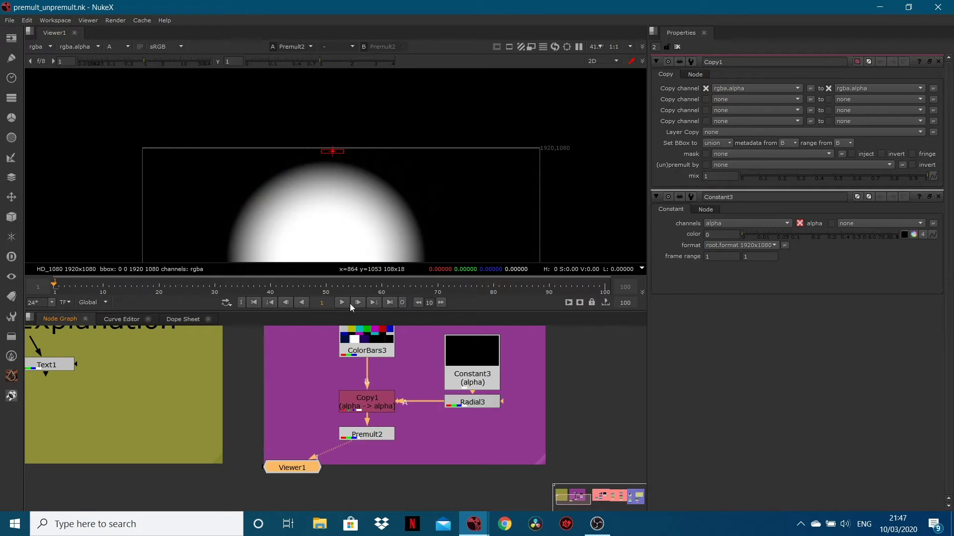
{"action": "key", "text": "a"}
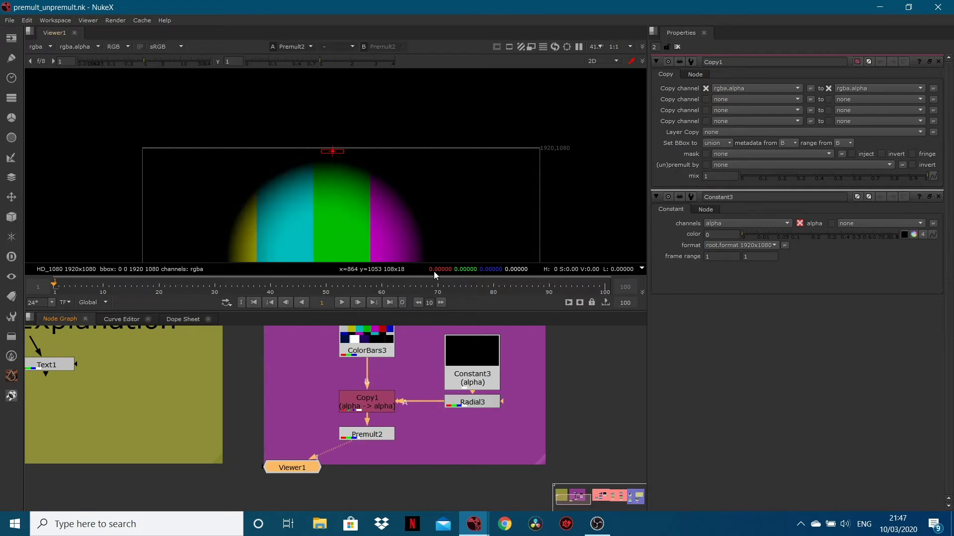
Reveal the bottom strip of the ColorBars3 bars, then view the Premult2 output
{"action": "left_click", "coordinate": [368, 337]}
{"action": "key", "text": "1"}
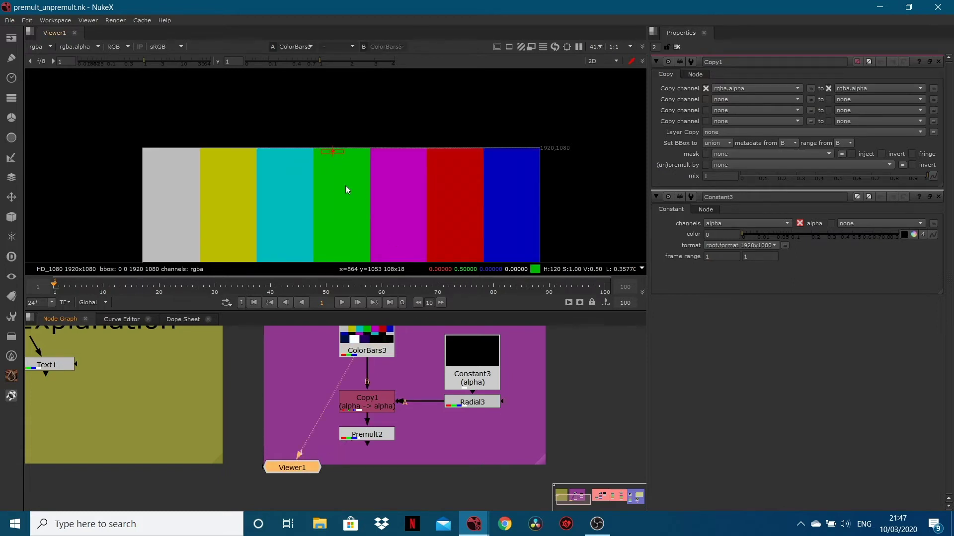
{"action": "middle_click_drag", "start_coordinate": [335, 165], "coordinate": [346, 124]}
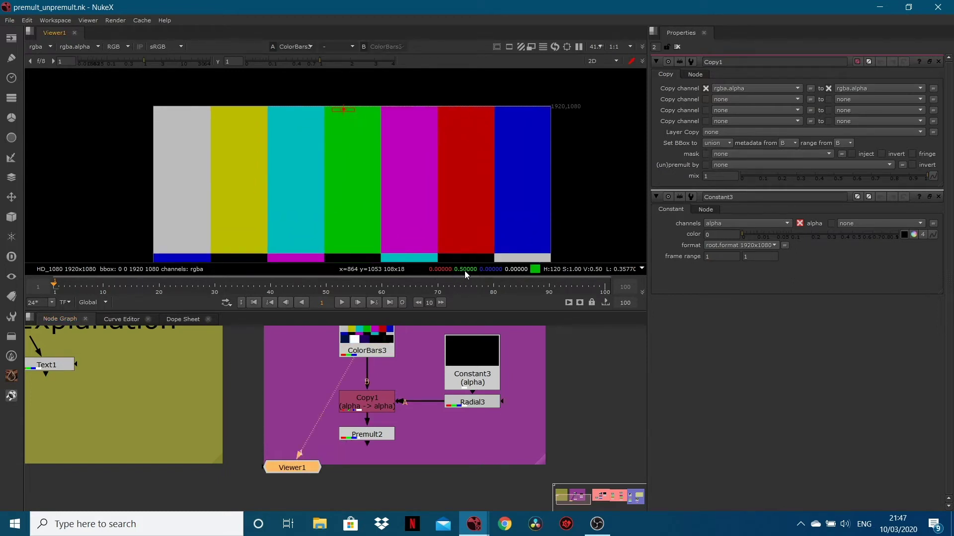
{"action": "left_click", "coordinate": [363, 434]}
{"action": "key", "text": "1"}
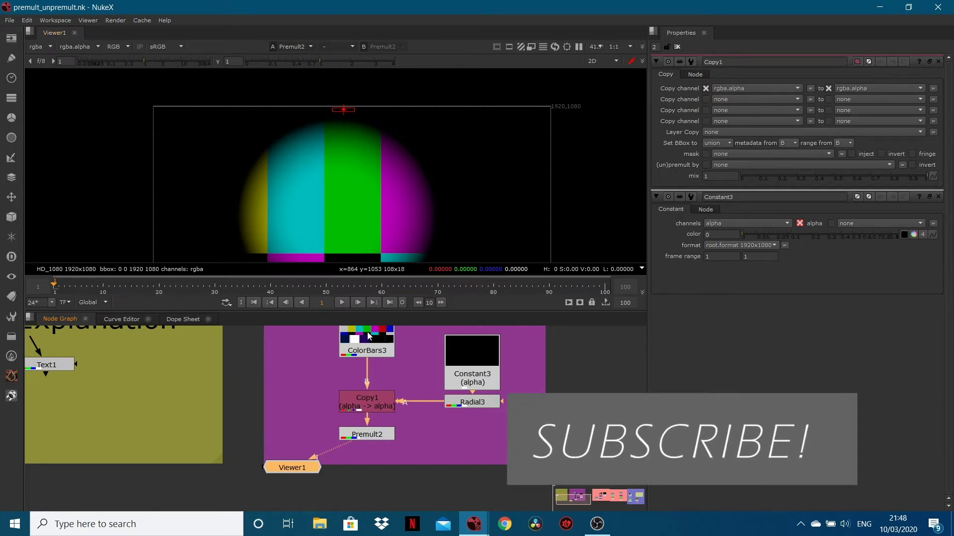
Toggle ColorBars3 and Premult2, then sample a ColorBars3 magenta pixel (0.5, 0, 0.5) and clear it
{"action": "key", "text": "1"}
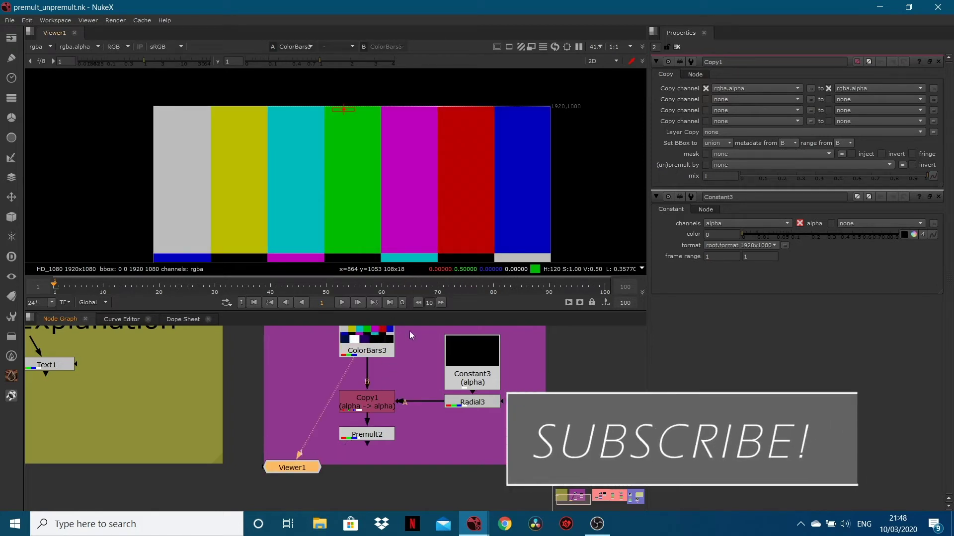
{"action": "key", "text": "1"}
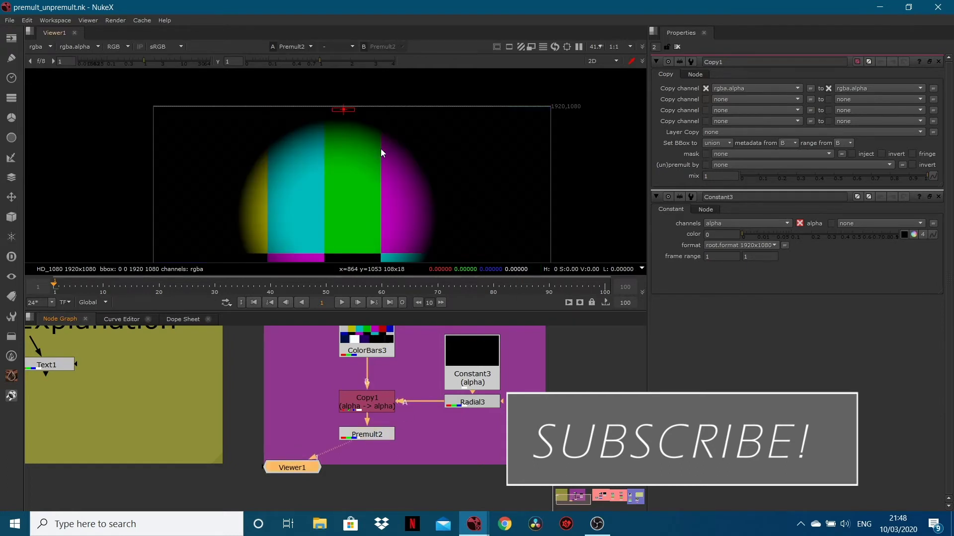
{"action": "left_click", "coordinate": [372, 347]}
{"action": "key", "text": "1"}
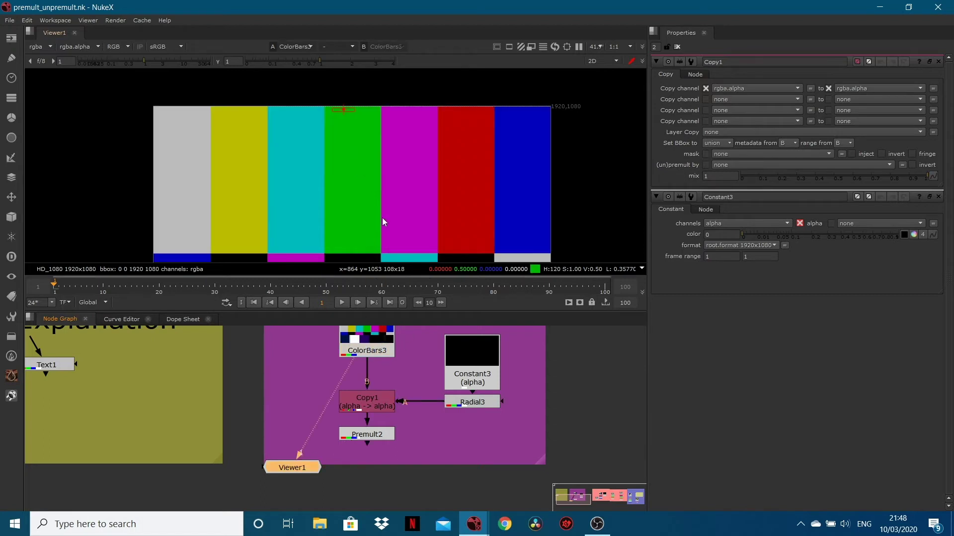
{"action": "left_click", "coordinate": [399, 161], "text": "ctrl"}
{"action": "right_click", "coordinate": [391, 162], "text": "ctrl"}
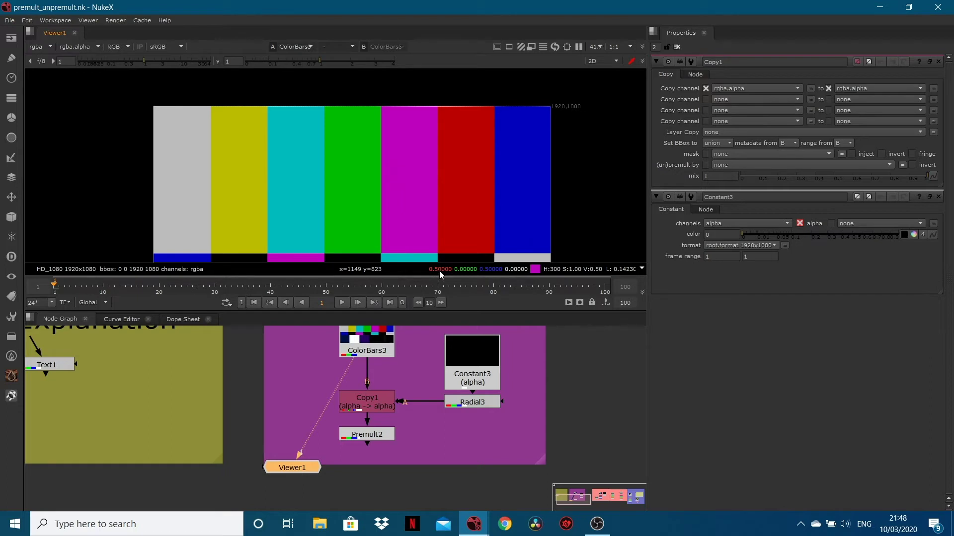
View Premult2's alpha as a soft white circle, sample reading alpha 0.29419
{"action": "scroll", "coordinate": [392, 160], "scroll_direction": "up", "scroll_amount": 5}
{"action": "scroll", "coordinate": [388, 167], "scroll_direction": "up", "scroll_amount": 3}
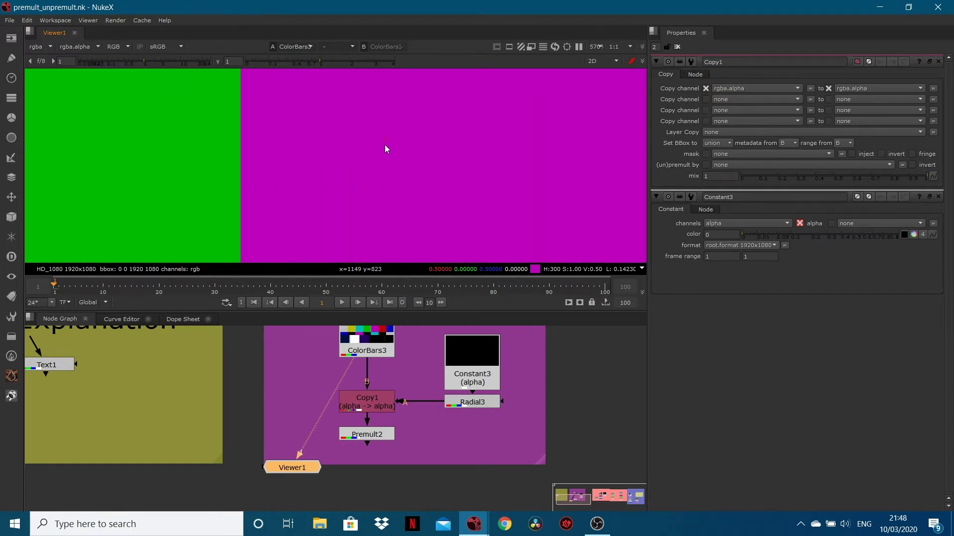
{"action": "scroll", "coordinate": [387, 147], "scroll_direction": "down", "scroll_amount": 8}
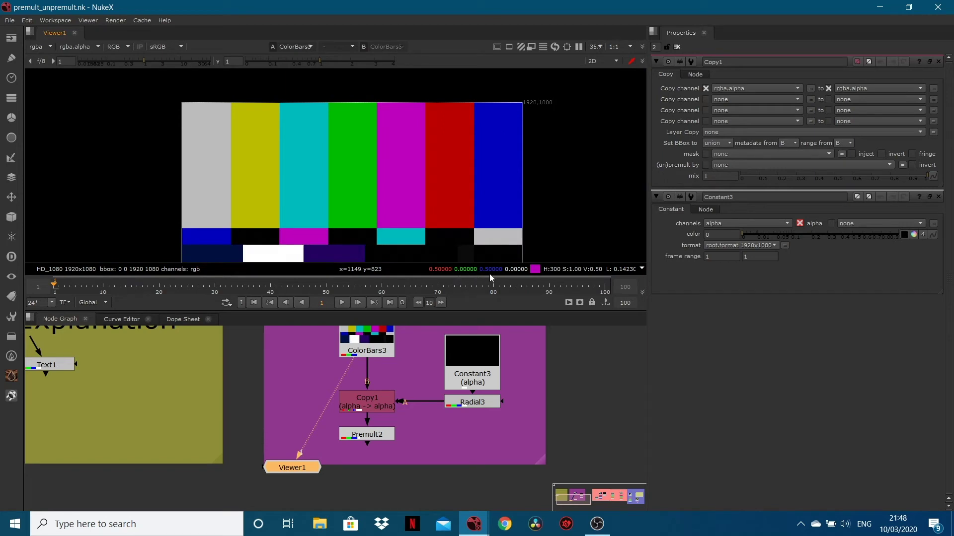
{"action": "left_click", "coordinate": [370, 429]}
{"action": "key", "text": "1"}
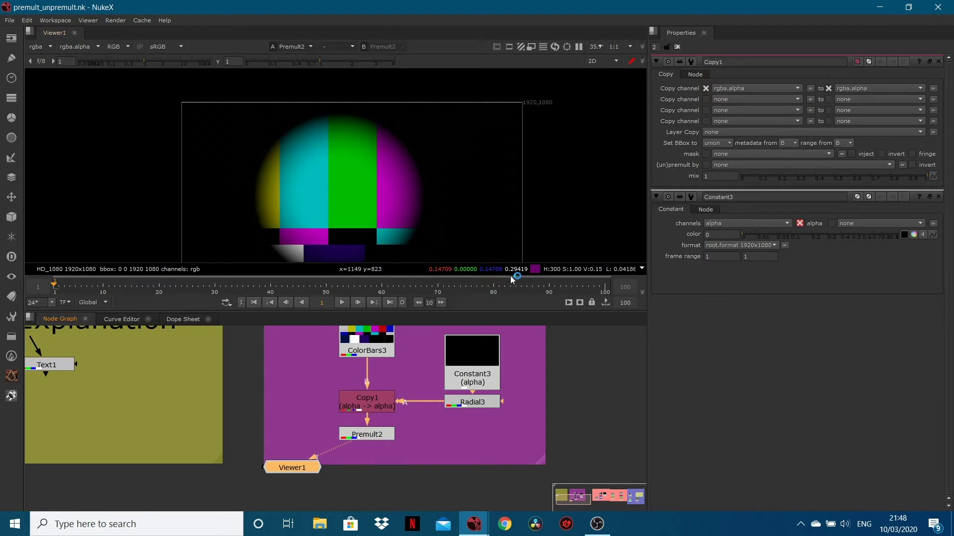
{"action": "key", "text": "a"}
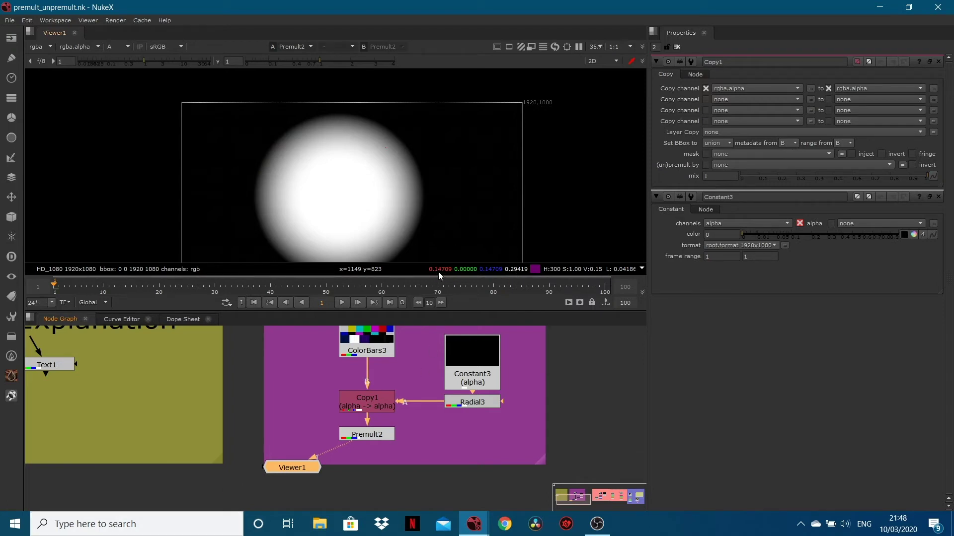
Launch Calculator from the taskbar search
{"action": "left_click", "coordinate": [113, 513]}
{"action": "type", "text": "cal"}
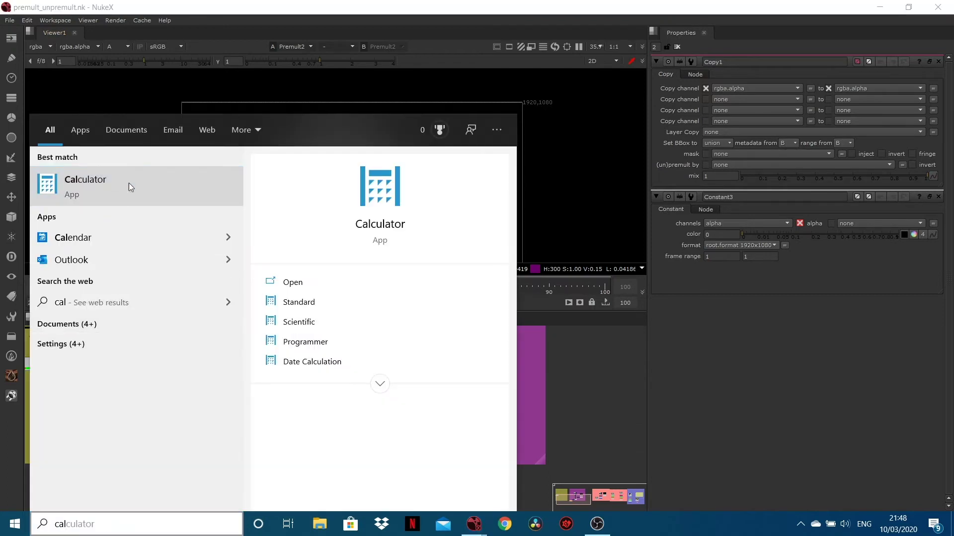
{"action": "left_click", "coordinate": [368, 178]}
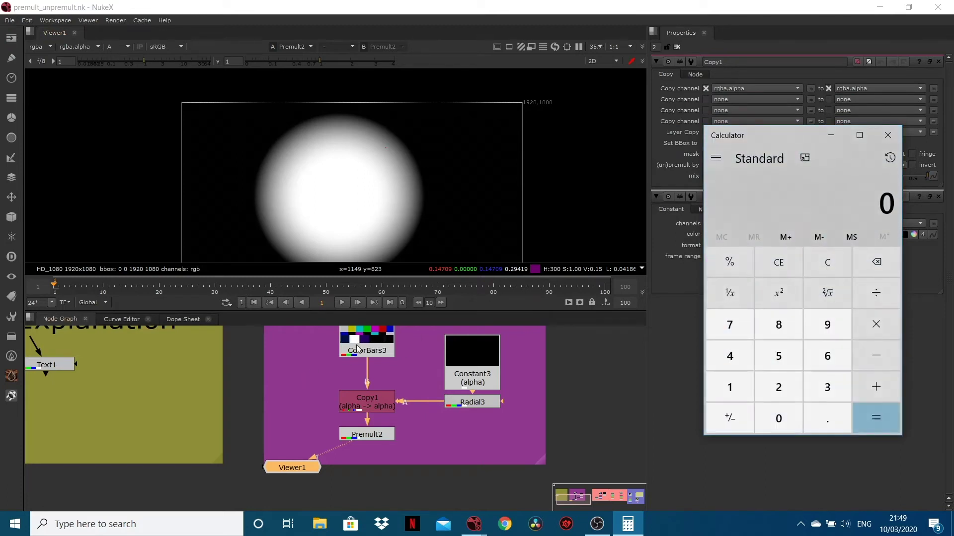
View ColorBars3 in full colour, then the premultiplied Premult2 output
{"action": "left_click", "coordinate": [356, 348]}
{"action": "key", "text": "1"}
{"action": "key", "text": "a"}
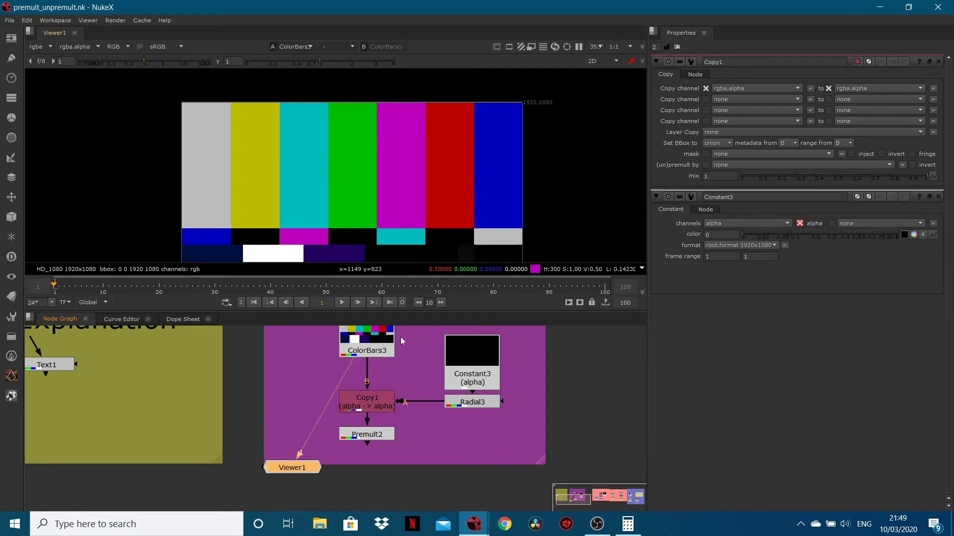
{"action": "left_click", "coordinate": [366, 433]}
{"action": "key", "text": "1"}
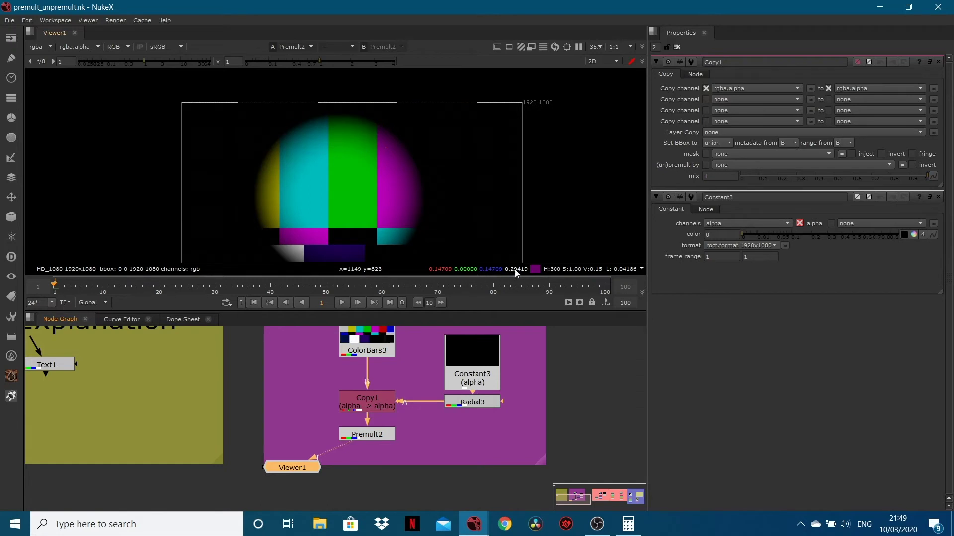
Compute 0.5 × 0.29419 in Calculator, giving 0.147095
{"action": "left_click", "coordinate": [628, 524]}
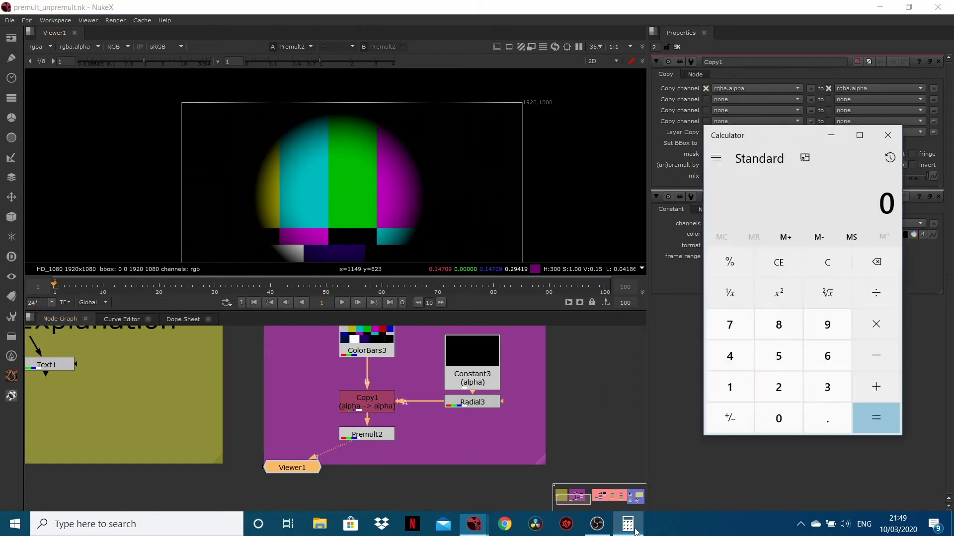
{"action": "left_click", "coordinate": [817, 421]}
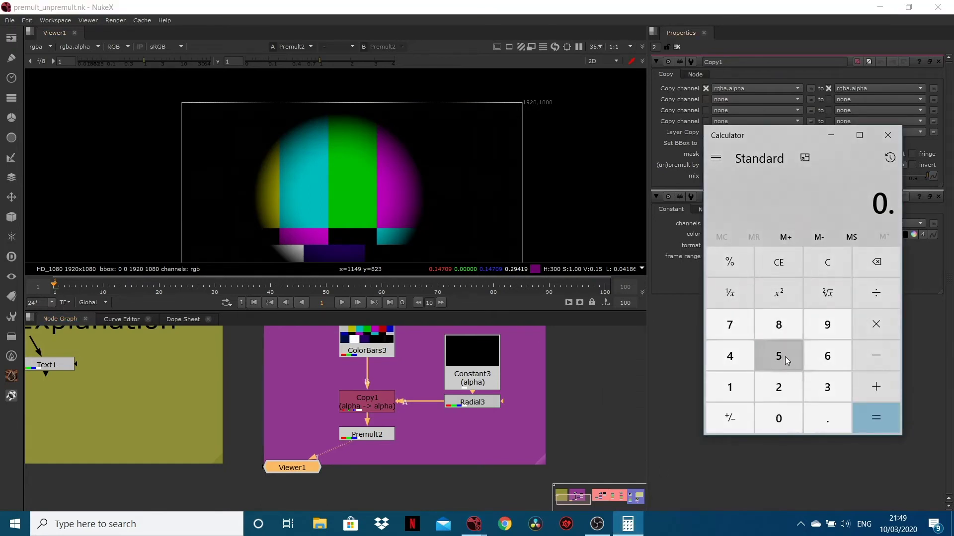
{"action": "left_click", "coordinate": [785, 356]}
{"action": "left_click", "coordinate": [876, 324]}
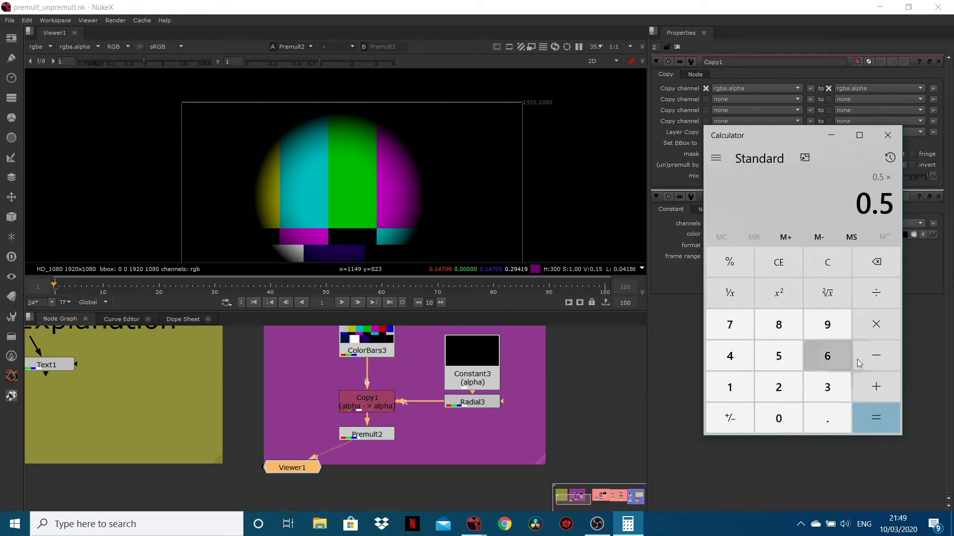
{"action": "left_click", "coordinate": [775, 417]}
{"action": "left_click", "coordinate": [820, 419]}
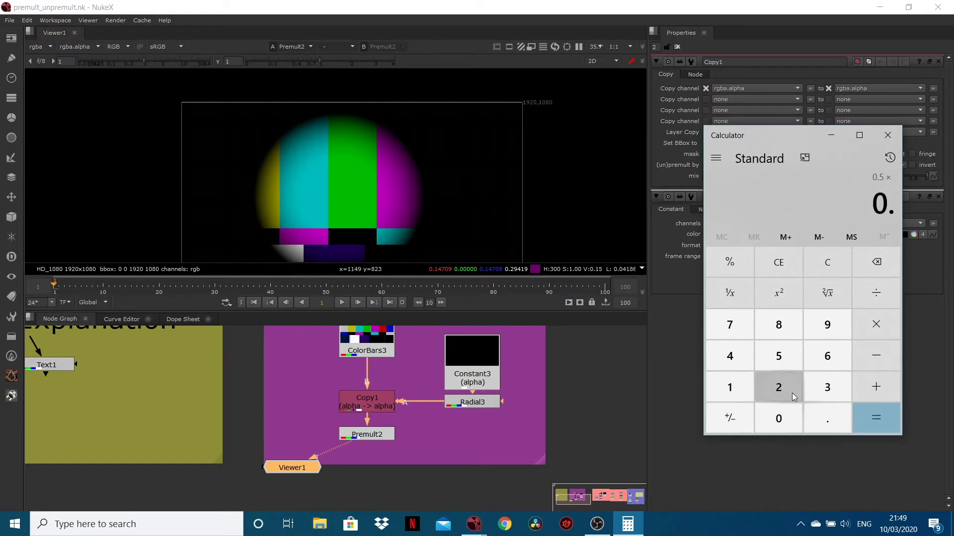
{"action": "left_click", "coordinate": [791, 392]}
{"action": "left_click", "coordinate": [814, 331]}
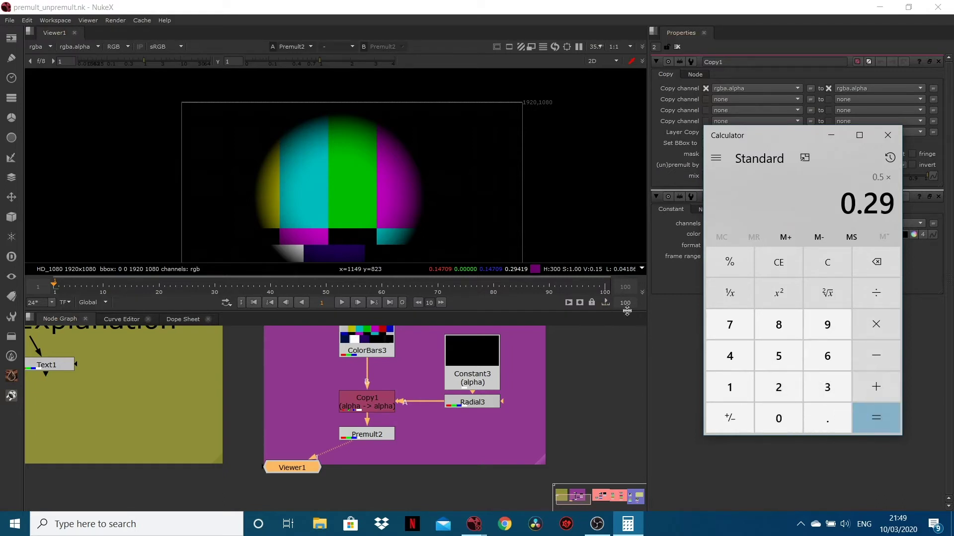
{"action": "left_click", "coordinate": [733, 365]}
{"action": "left_click", "coordinate": [727, 386]}
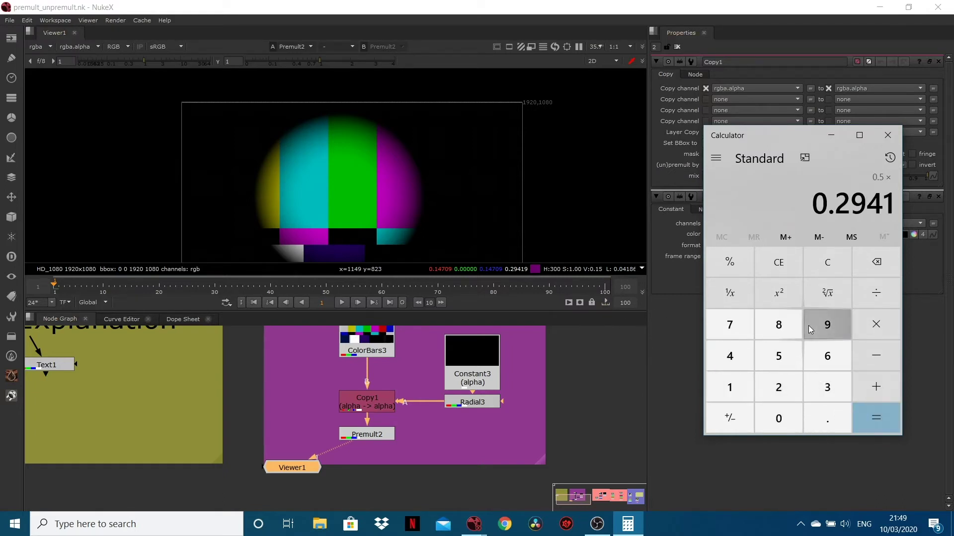
{"action": "left_click", "coordinate": [810, 325]}
{"action": "left_click", "coordinate": [880, 421]}
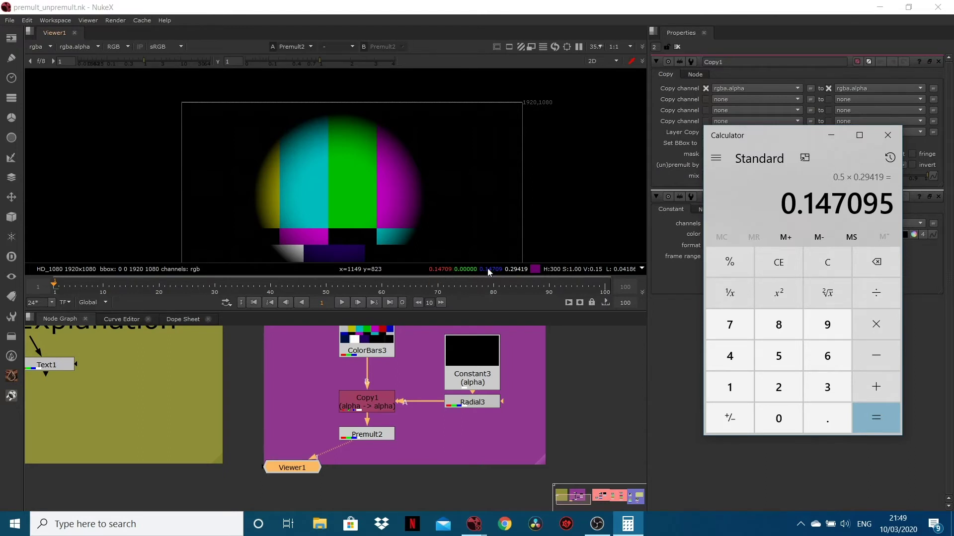
{"action": "left_click", "coordinate": [369, 344]}
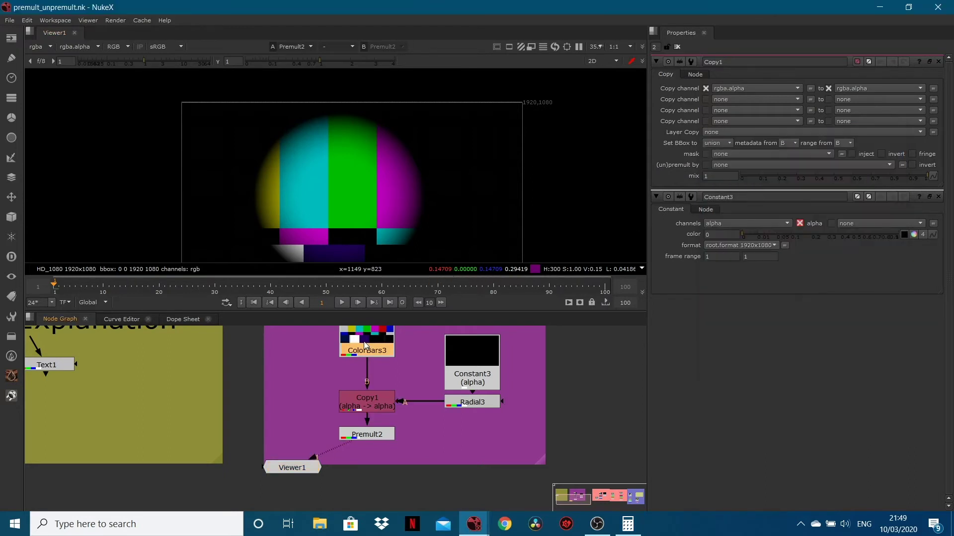
View the ColorBars3 image and Premult2 output, then pan to the pink Example 2 backdrop
{"action": "key", "text": "1"}
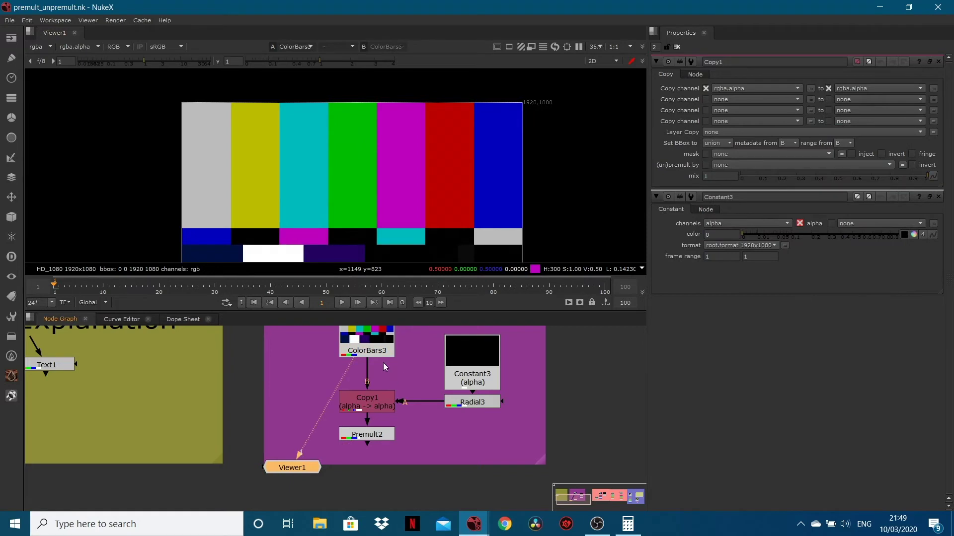
{"action": "left_click", "coordinate": [360, 435]}
{"action": "key", "text": "1"}
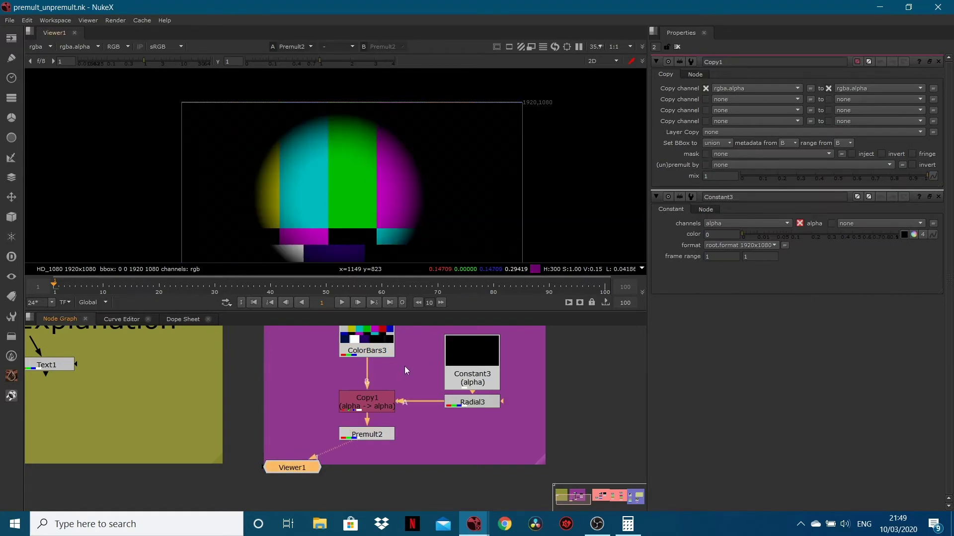
{"action": "scroll", "coordinate": [404, 366], "scroll_direction": "down", "scroll_amount": 3}
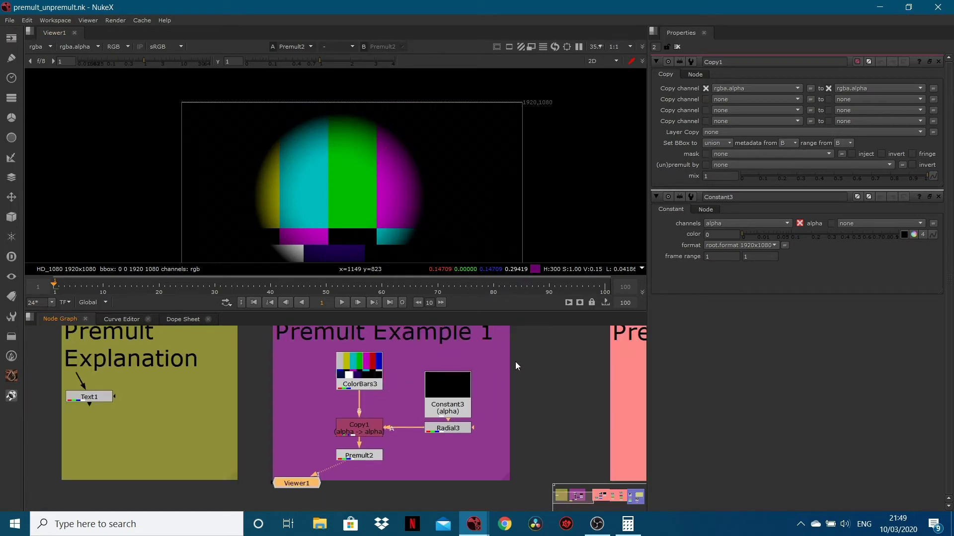
{"action": "middle_click_drag", "start_coordinate": [517, 409], "coordinate": [441, 403]}
Move Viewer1 off Premult2 and connect it to Merge2, placing it below Merge2
{"action": "middle_click_drag", "start_coordinate": [389, 427], "coordinate": [298, 412]}
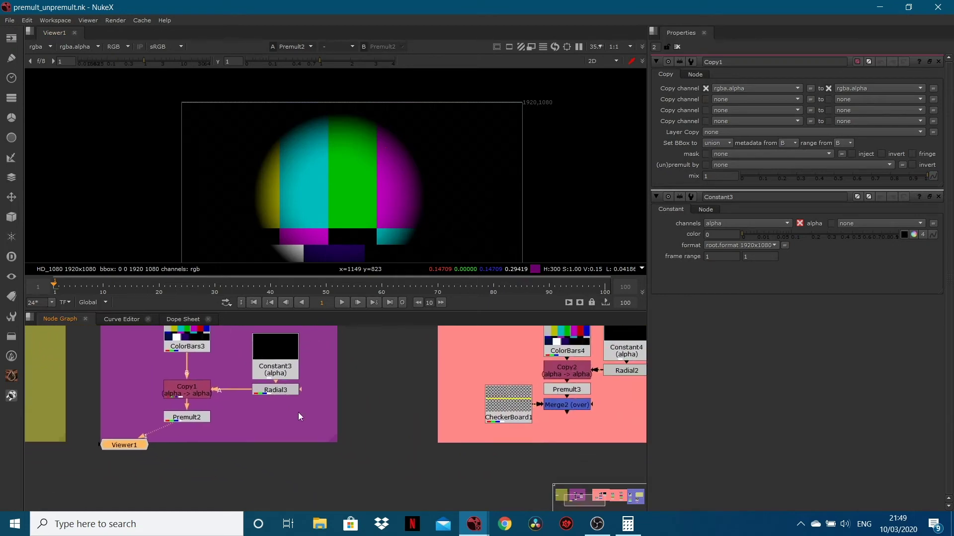
{"action": "left_click_drag", "start_coordinate": [168, 428], "coordinate": [558, 455]}
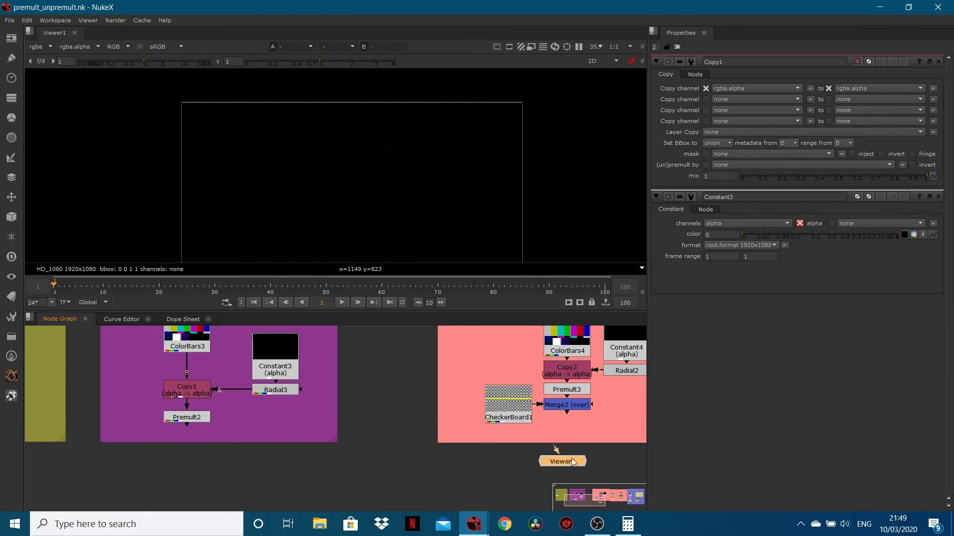
{"action": "scroll", "coordinate": [372, 465], "scroll_direction": "down", "scroll_amount": 3}
{"action": "scroll", "coordinate": [376, 464], "scroll_direction": "up", "scroll_amount": 1}
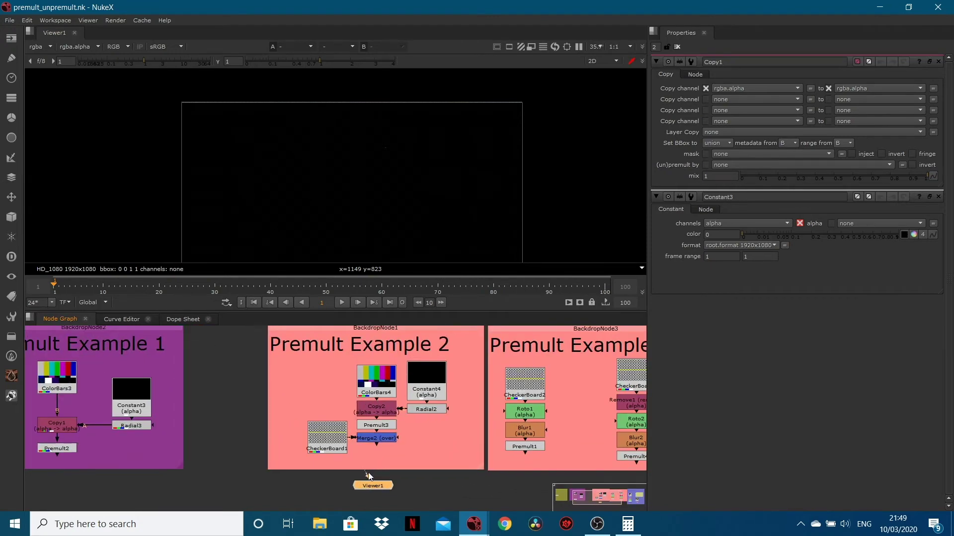
{"action": "left_click_drag", "start_coordinate": [372, 467], "coordinate": [376, 442]}
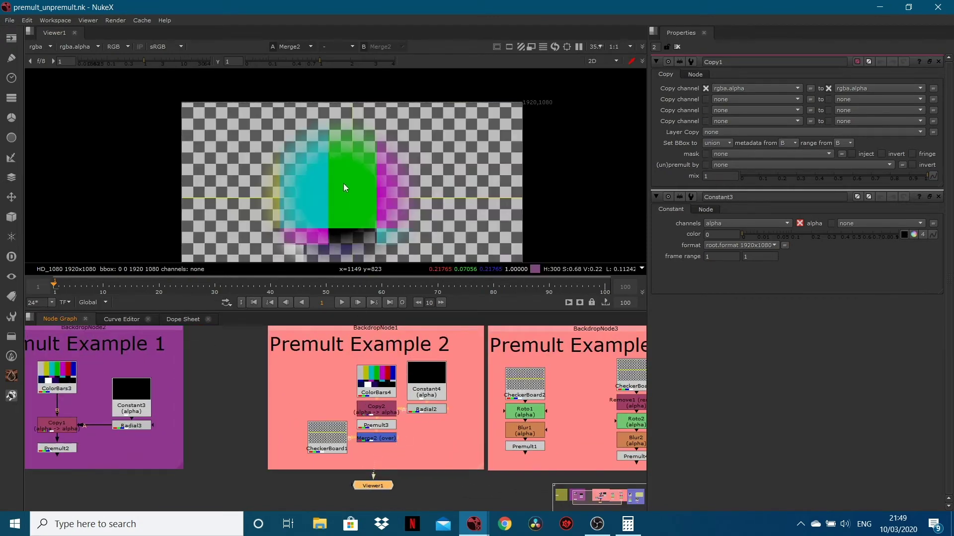
Compare Premult3, Premult2 and Merge2 outputs, then disable Premult3 to show unpremultiplied bars
{"action": "left_click", "coordinate": [381, 425]}
{"action": "key", "text": "1"}
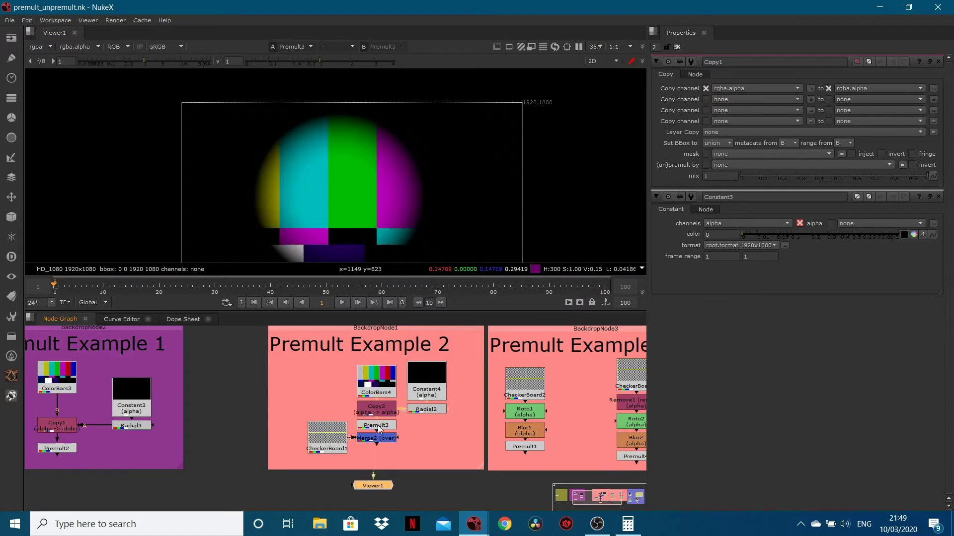
{"action": "left_click", "coordinate": [75, 449]}
{"action": "key", "text": "1"}
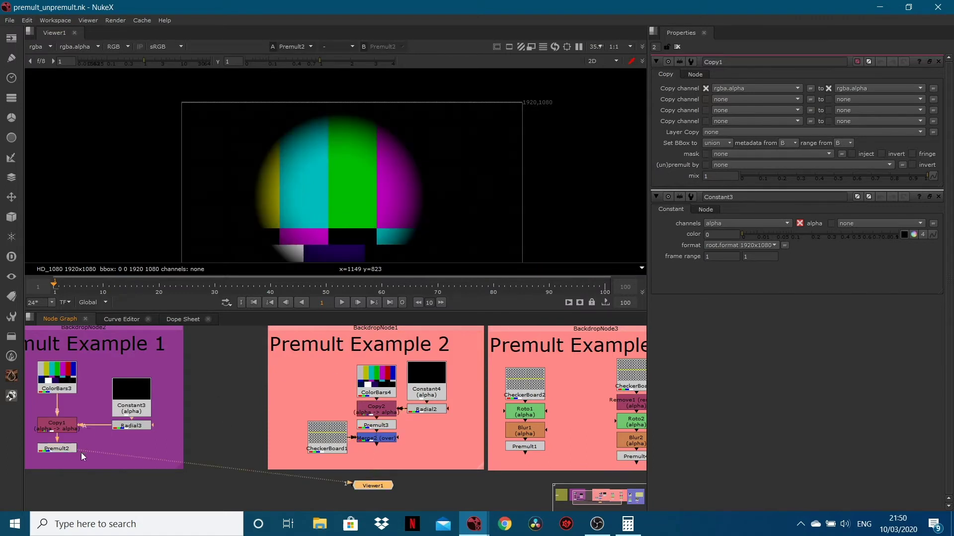
{"action": "key", "text": "1"}
{"action": "left_click", "coordinate": [370, 439]}
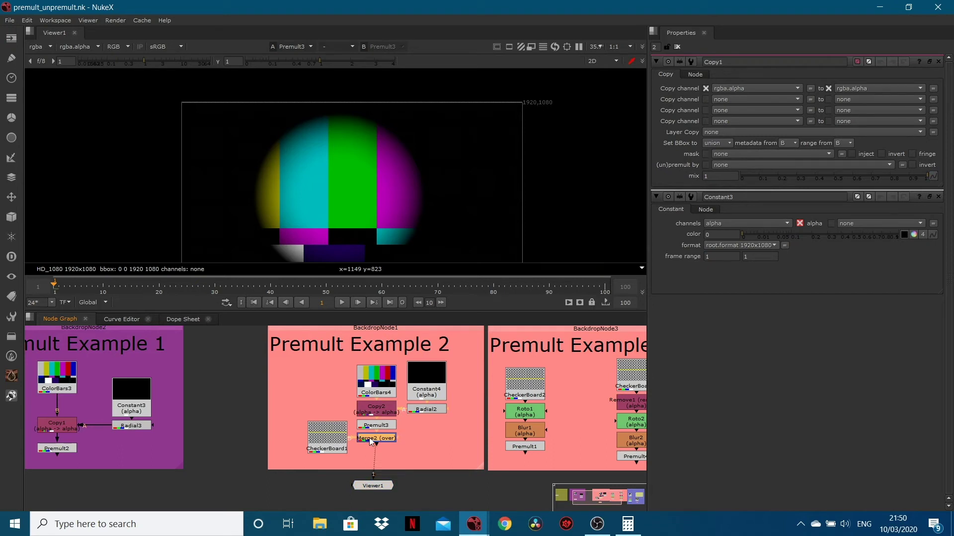
{"action": "key", "text": "1"}
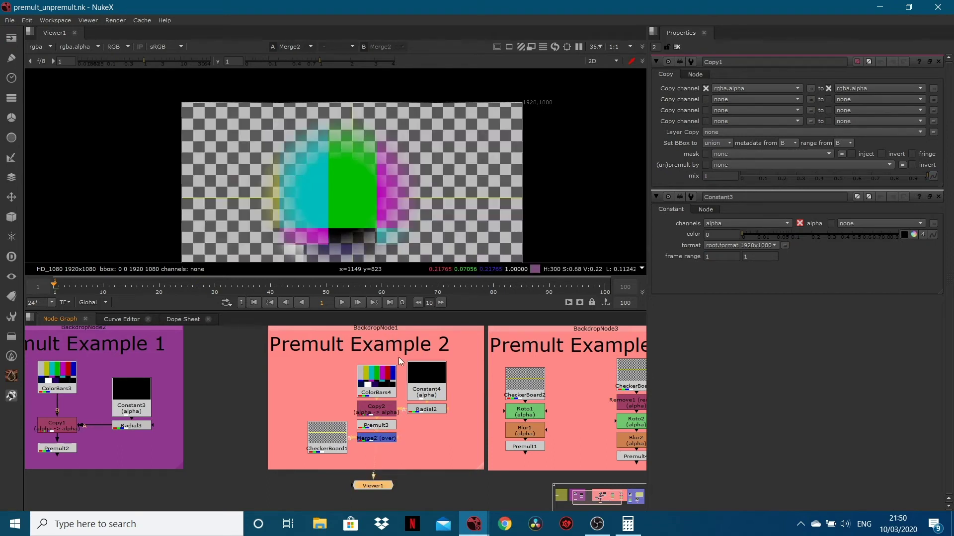
{"action": "middle_click_drag", "start_coordinate": [299, 195], "coordinate": [347, 151]}
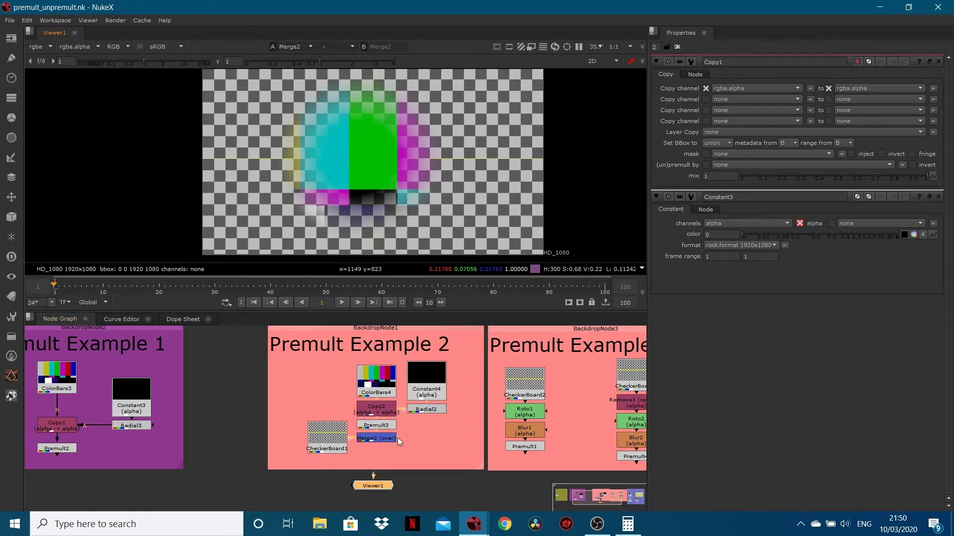
{"action": "left_click", "coordinate": [374, 426]}
{"action": "key", "text": "d"}
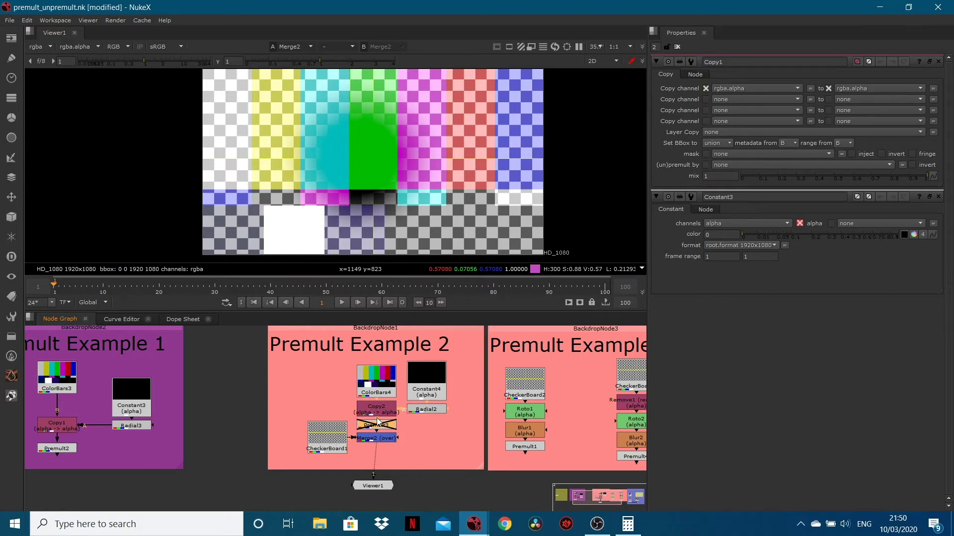
Toggle Premult3 off and on to compare, leave it enabled, and pan to Premult Example 3
{"action": "key", "text": "d"}
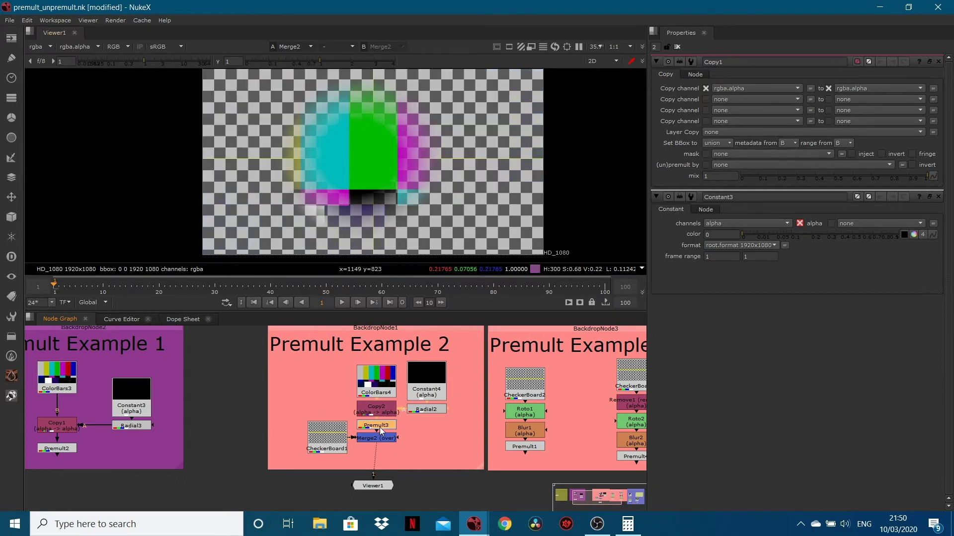
{"action": "key", "text": "d"}
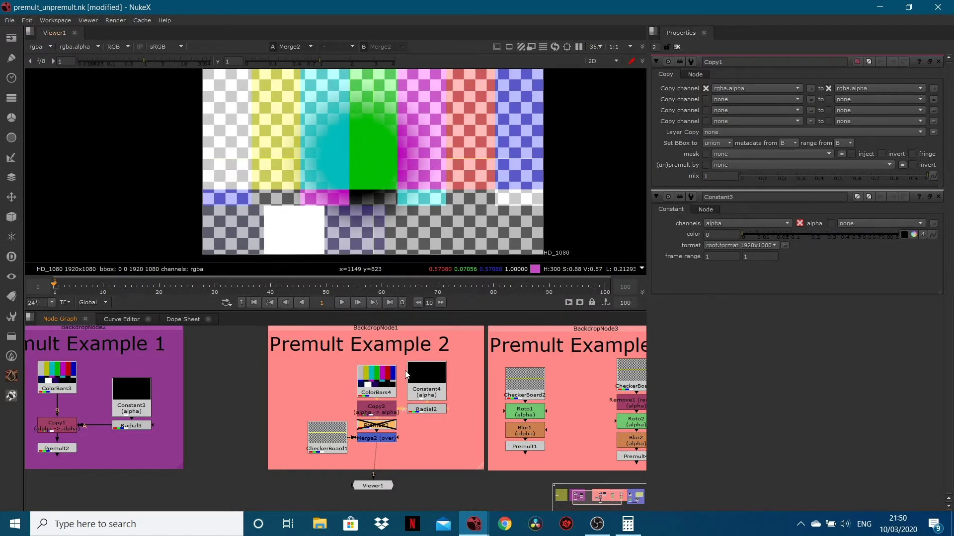
{"action": "key", "text": "d"}
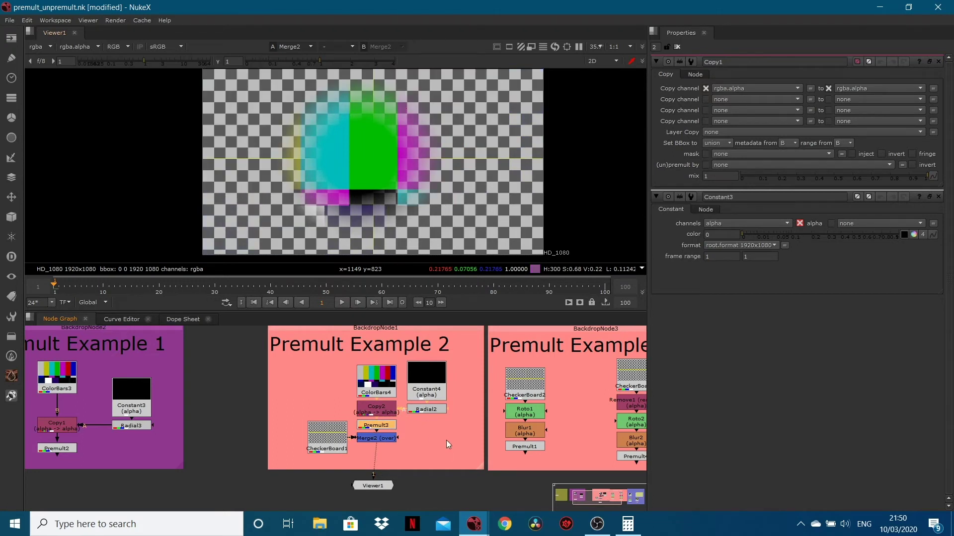
{"action": "middle_click_drag", "start_coordinate": [421, 421], "coordinate": [275, 431]}
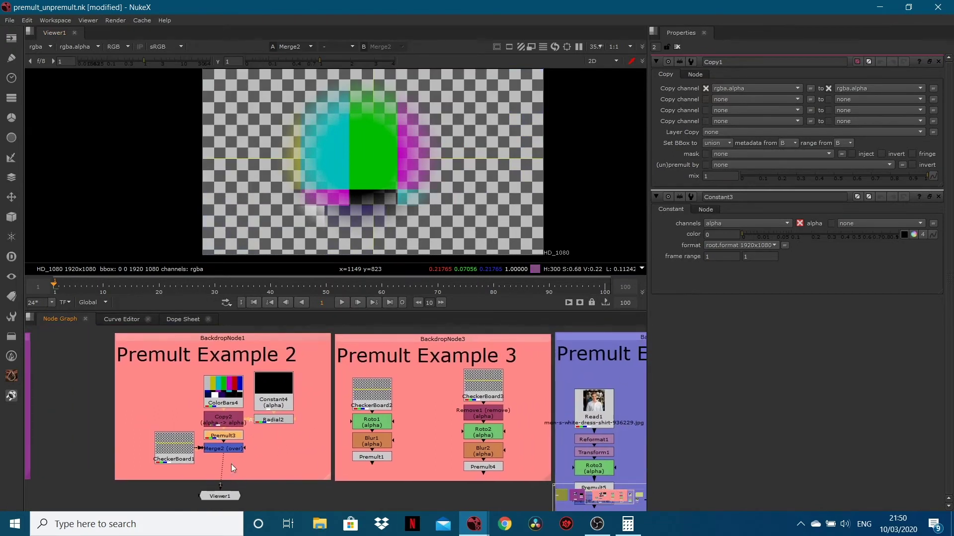
Connect Viewer1 to Premult1 in Example 3 and place it below Premult1
{"action": "left_click_drag", "start_coordinate": [221, 485], "coordinate": [371, 455]}
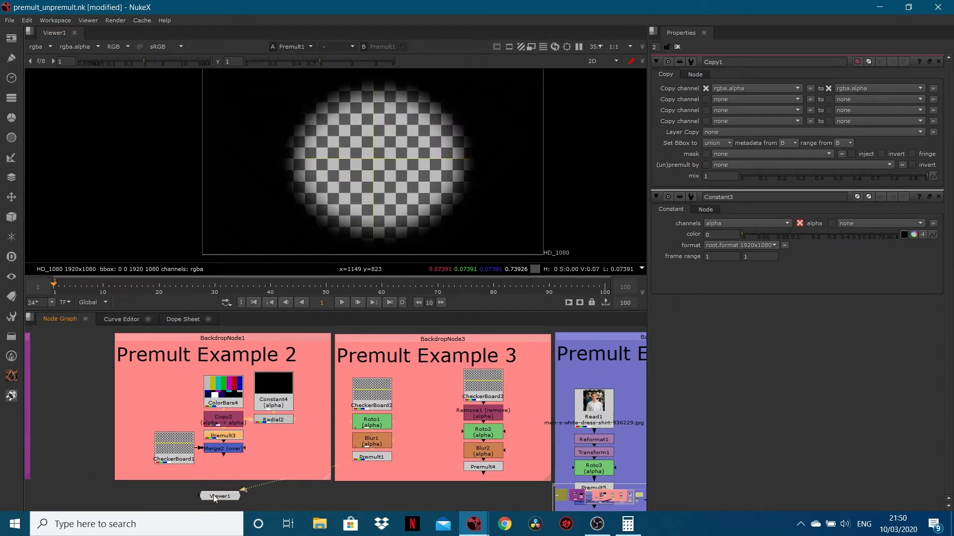
{"action": "left_click_drag", "start_coordinate": [220, 497], "coordinate": [371, 488]}
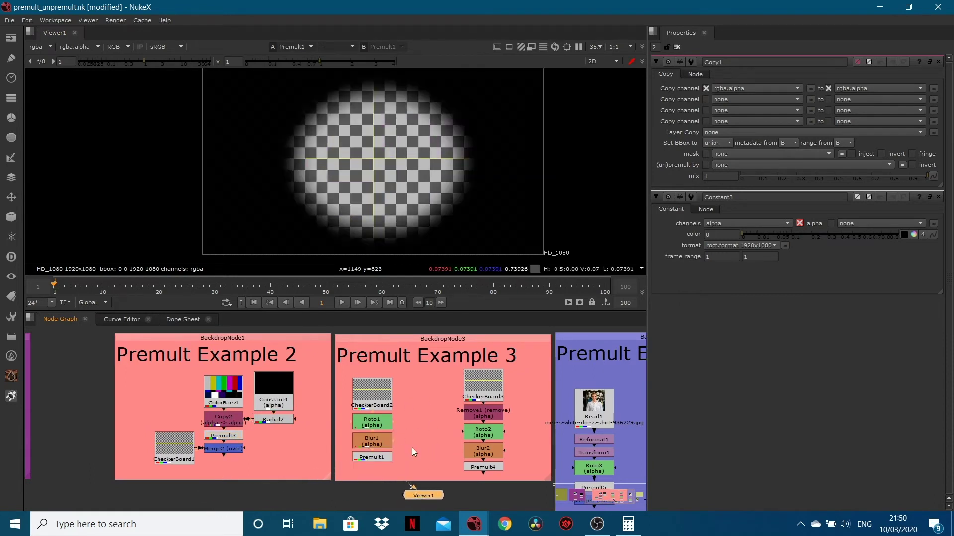
{"action": "scroll", "coordinate": [427, 410], "scroll_direction": "up", "scroll_amount": 1}
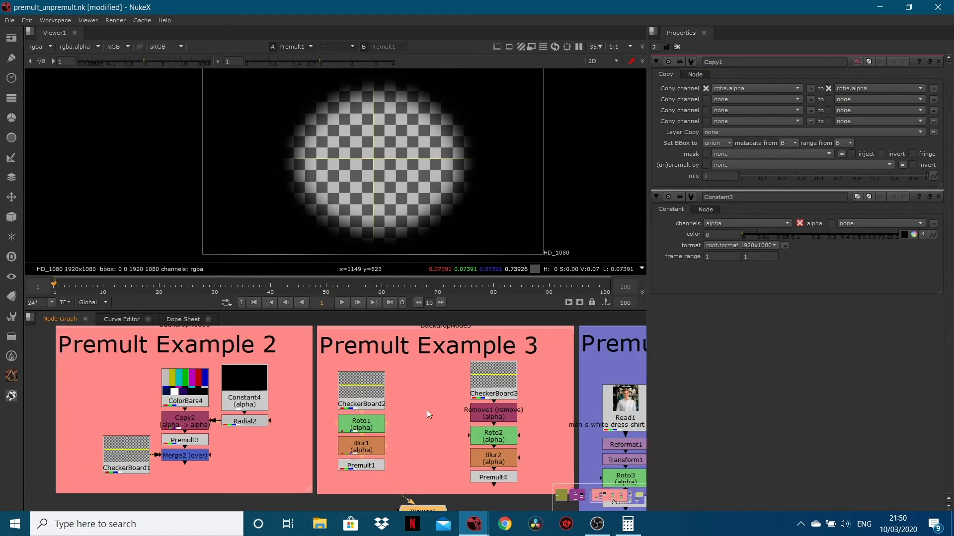
{"action": "scroll", "coordinate": [437, 407], "scroll_direction": "up", "scroll_amount": 2}
{"action": "middle_click_drag", "start_coordinate": [418, 396], "coordinate": [371, 384]}
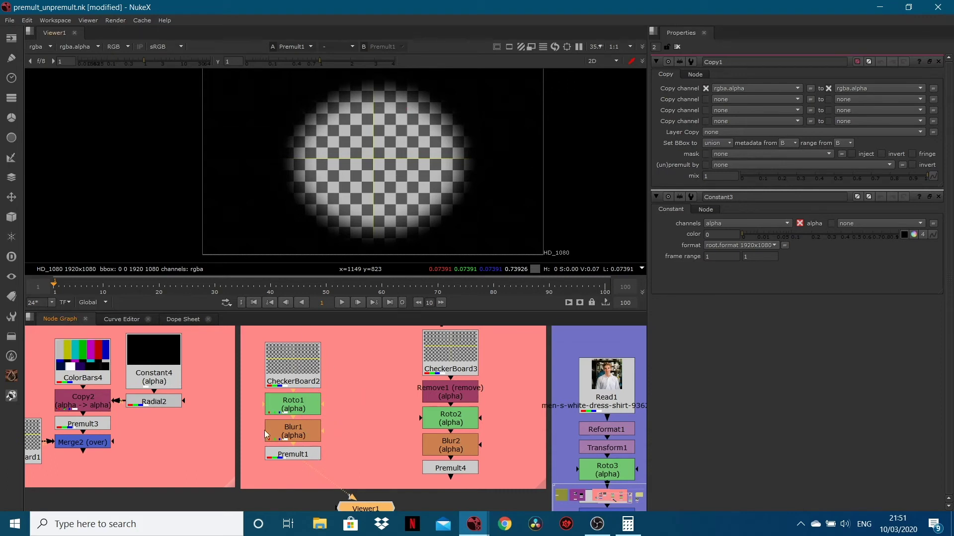
View CheckerBoard2's output and check that its alpha channel is solid white
{"action": "left_click", "coordinate": [300, 367]}
{"action": "key", "text": "1"}
{"action": "scroll", "coordinate": [300, 374], "scroll_direction": "up", "scroll_amount": 2}
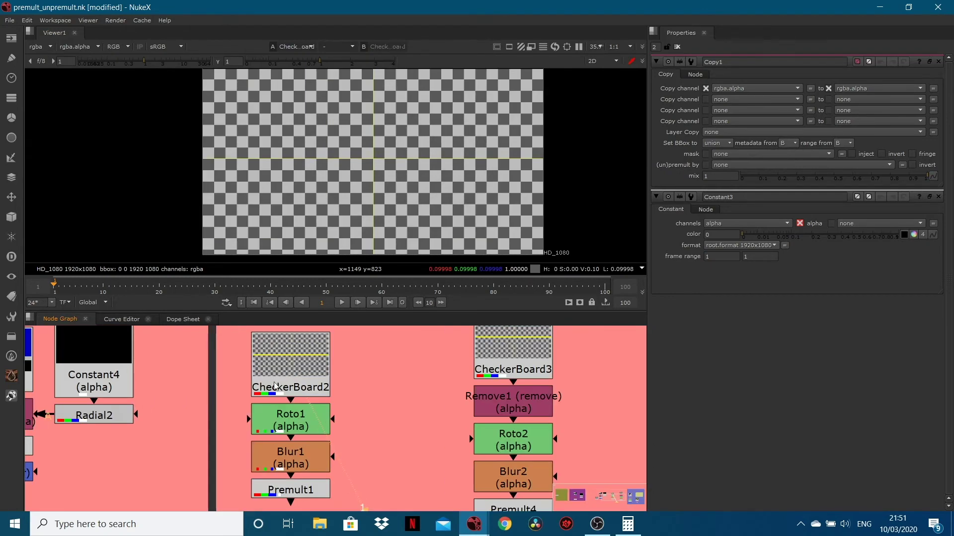
{"action": "scroll", "coordinate": [262, 397], "scroll_direction": "up", "scroll_amount": 3}
{"action": "scroll", "coordinate": [258, 402], "scroll_direction": "up", "scroll_amount": 1}
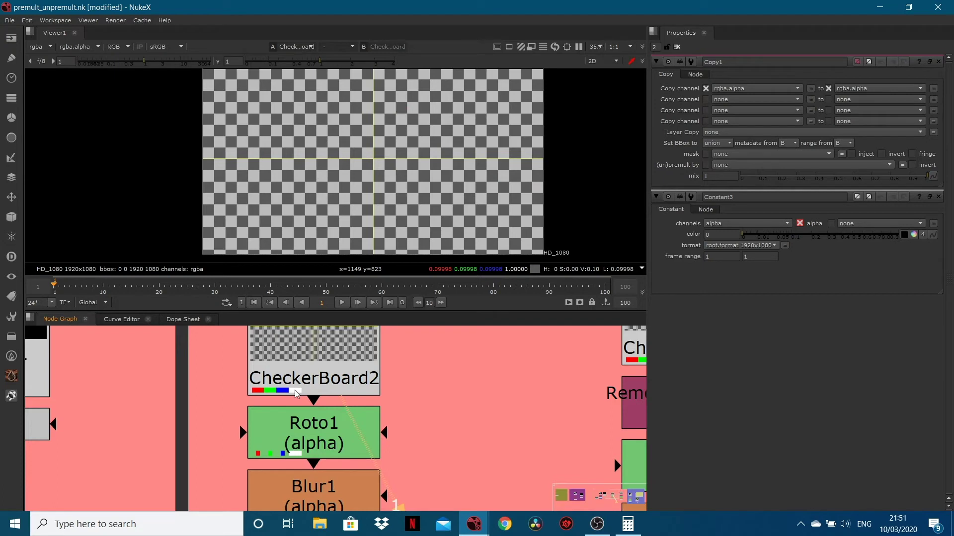
{"action": "key", "text": "a"}
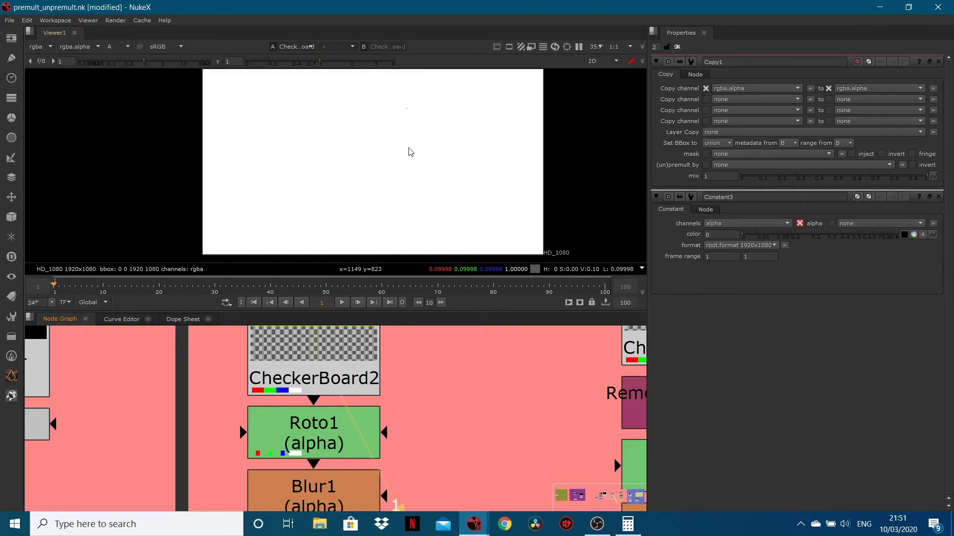
{"action": "scroll", "coordinate": [409, 149], "scroll_direction": "down", "scroll_amount": 1}
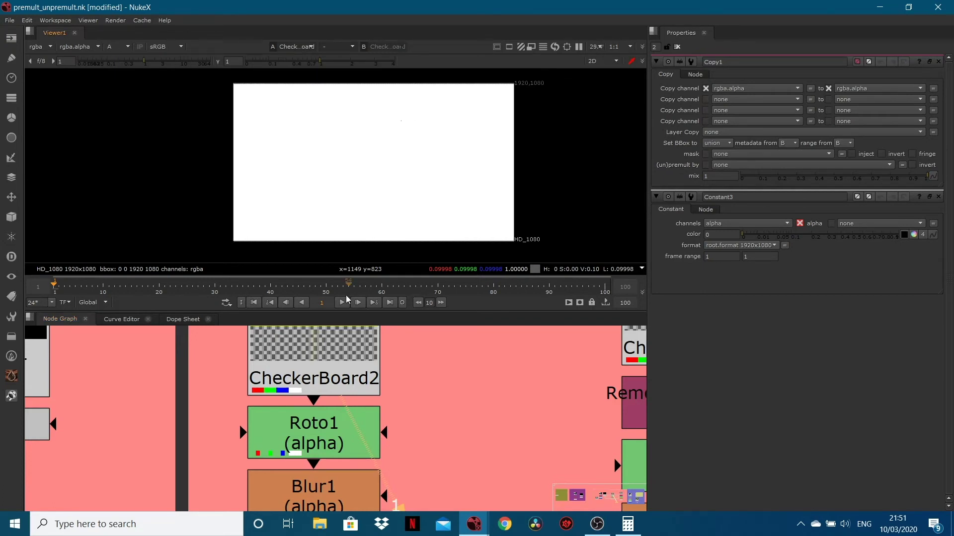
Return to RGB, view Roto1 with its properties open, and compare its alpha with CheckerBoard2
{"action": "key", "text": "a"}
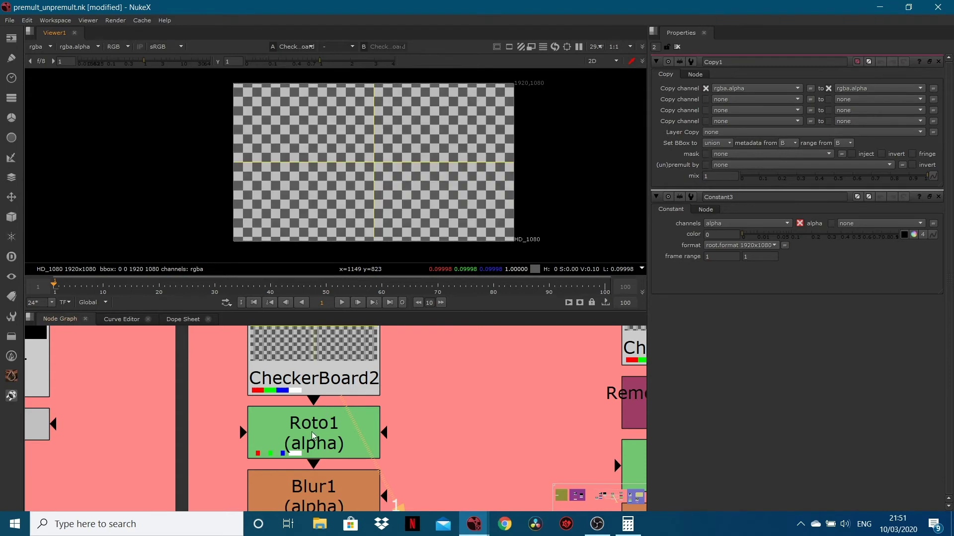
{"action": "left_click", "coordinate": [312, 431]}
{"action": "key", "text": "1"}
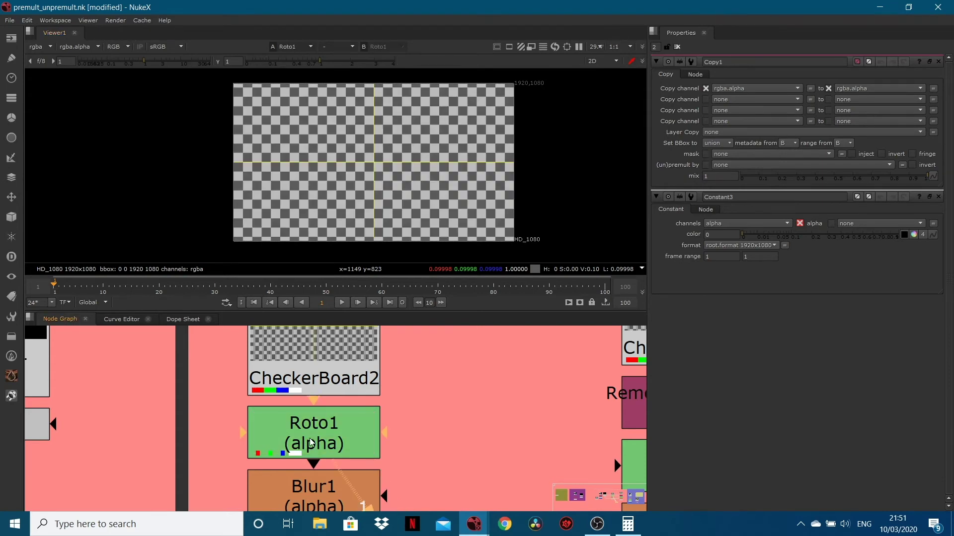
{"action": "double_click", "coordinate": [313, 436]}
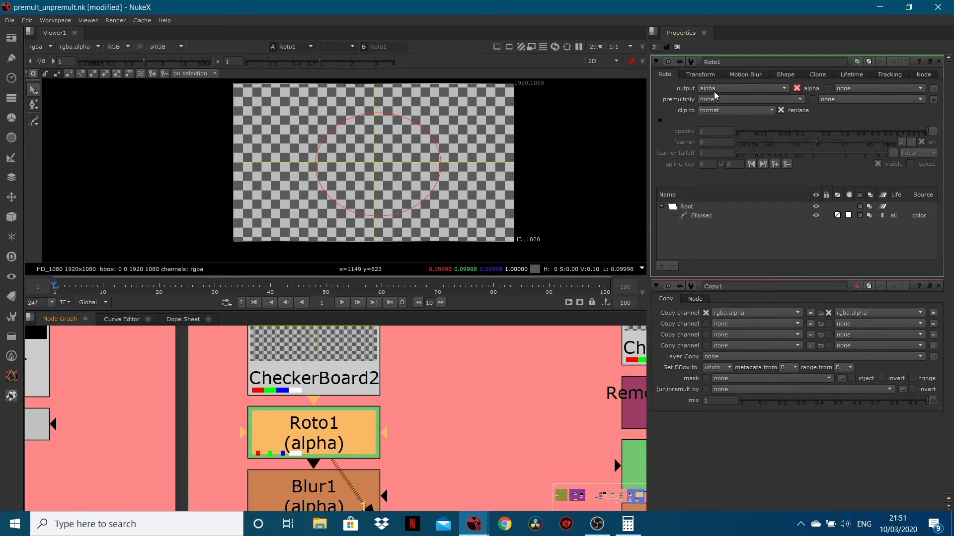
{"action": "key", "text": "a"}
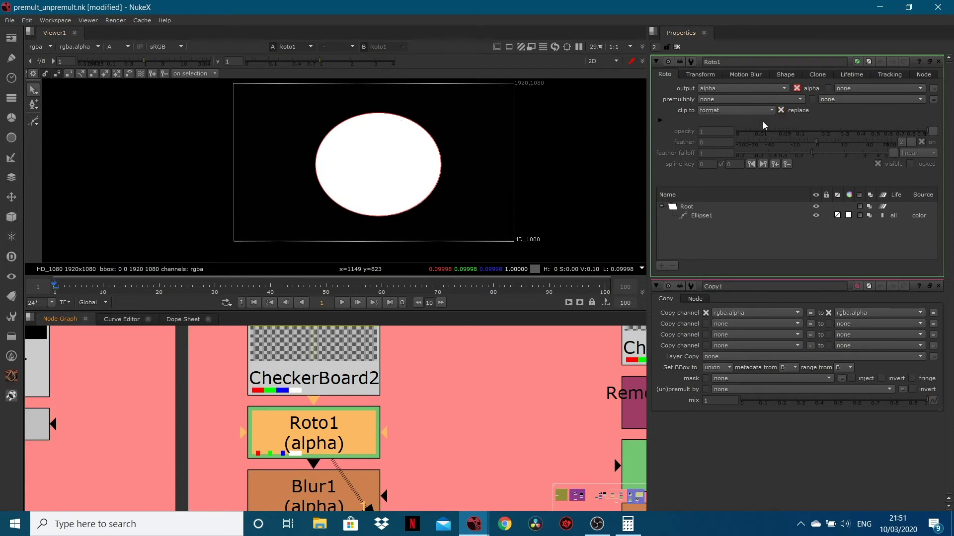
{"action": "left_click", "coordinate": [326, 357]}
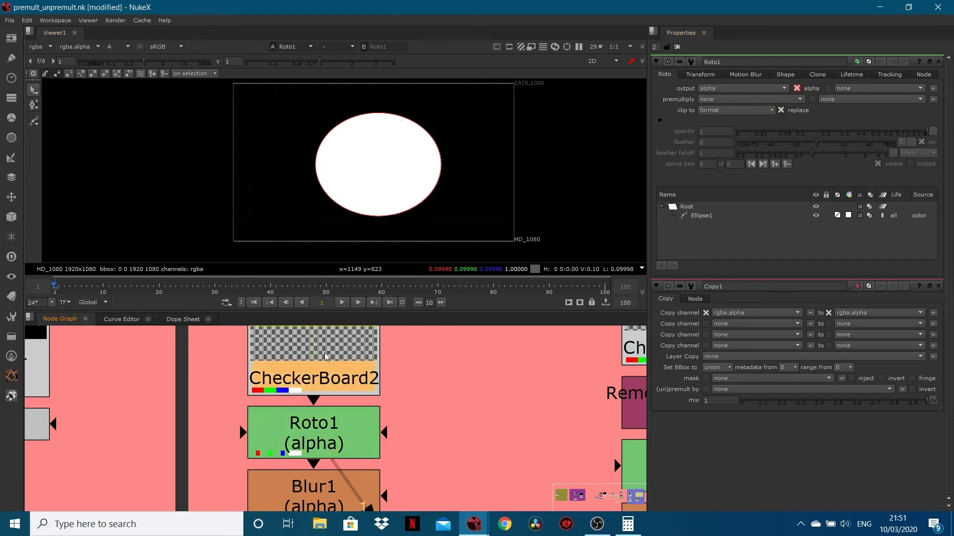
{"action": "key", "text": "1"}
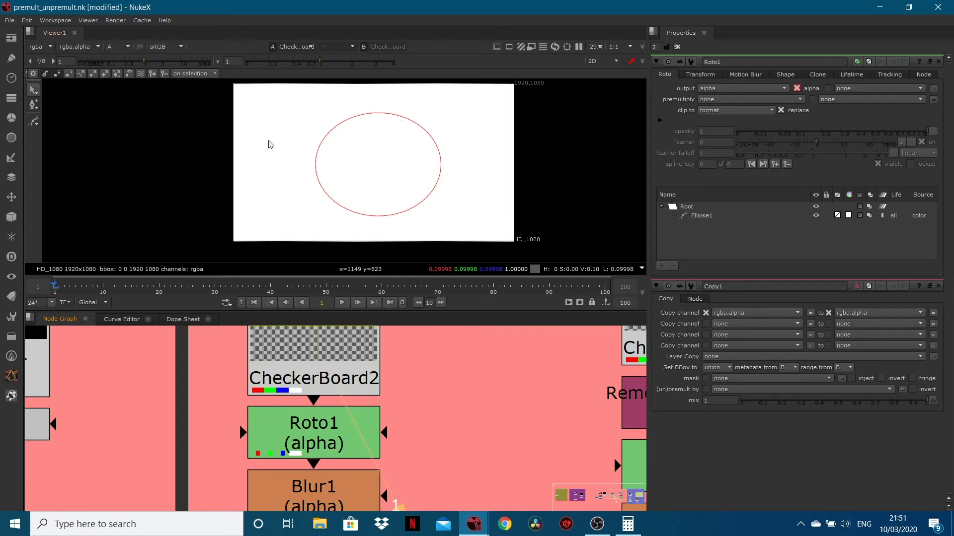
{"action": "left_click", "coordinate": [300, 436]}
{"action": "key", "text": "1"}
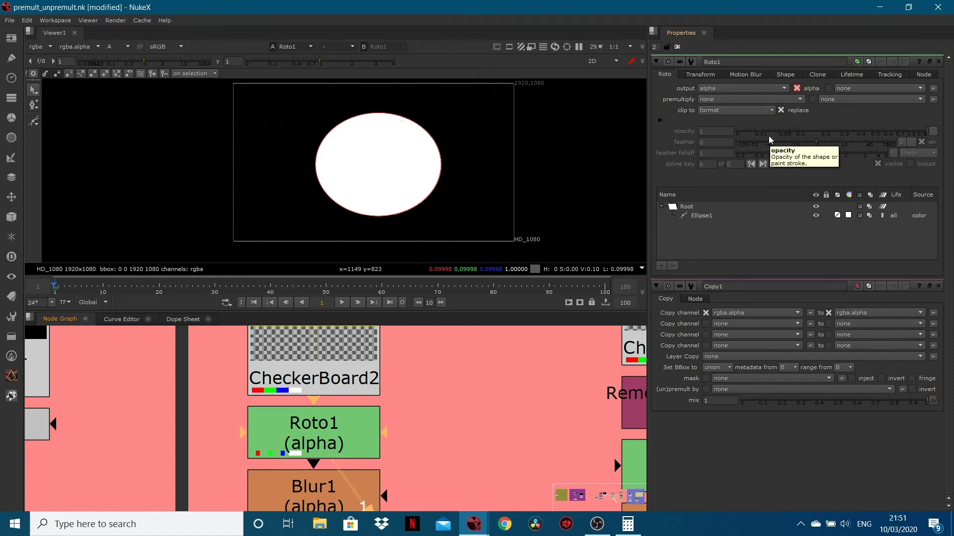
Toggle Roto1's replace option off and back on
{"action": "left_click", "coordinate": [781, 110]}
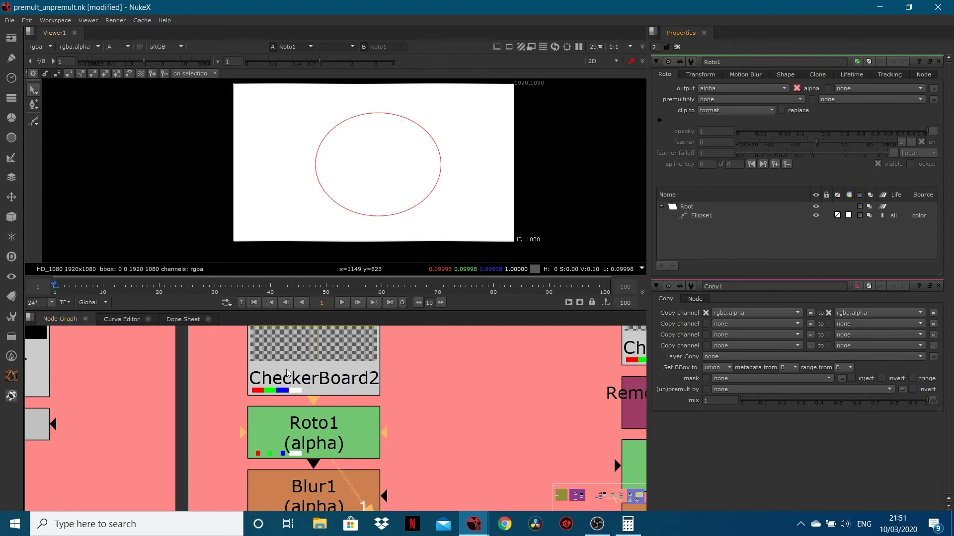
{"action": "left_click", "coordinate": [781, 110]}
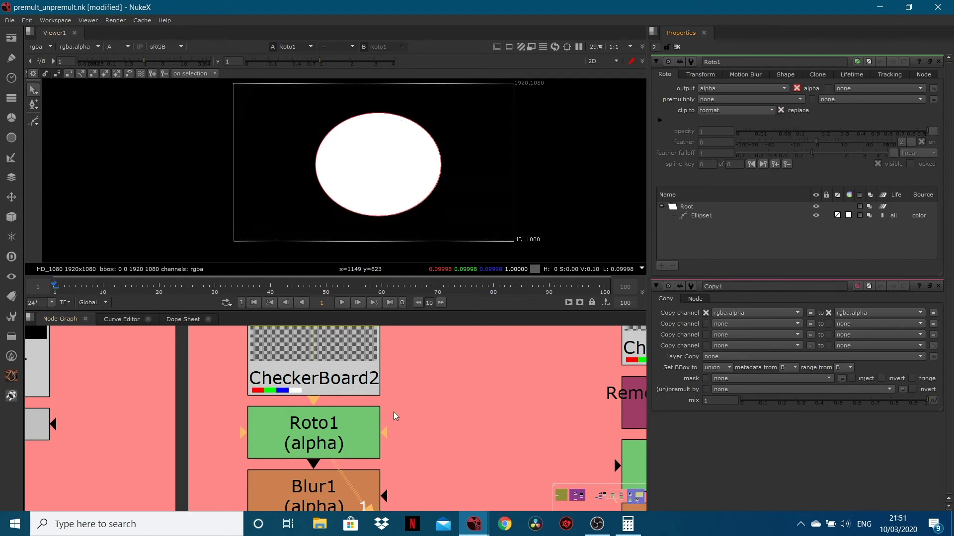
{"action": "middle_click_drag", "start_coordinate": [396, 427], "coordinate": [383, 353]}
View Blur1's blurred ellipse, then Premult1's result in full colour
{"action": "double_click", "coordinate": [301, 428]}
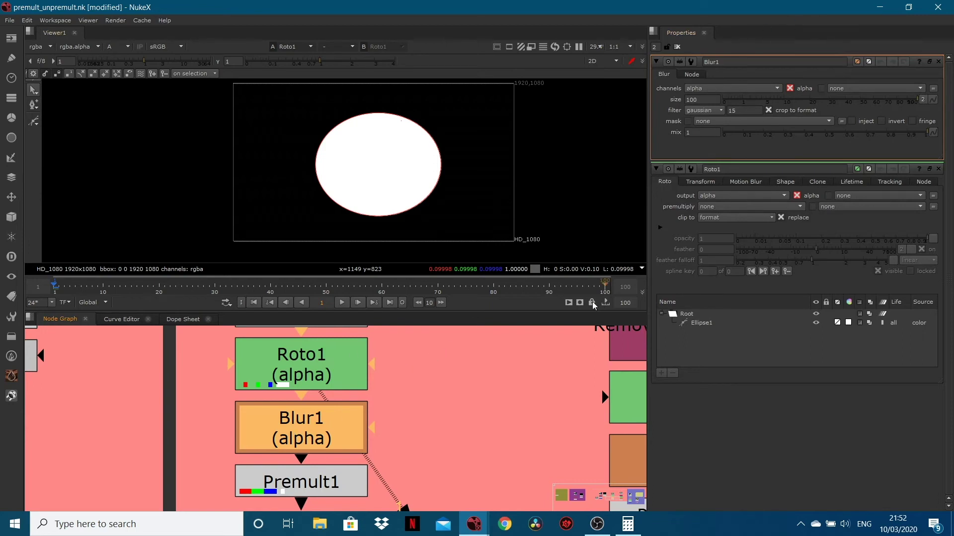
{"action": "key", "text": "1"}
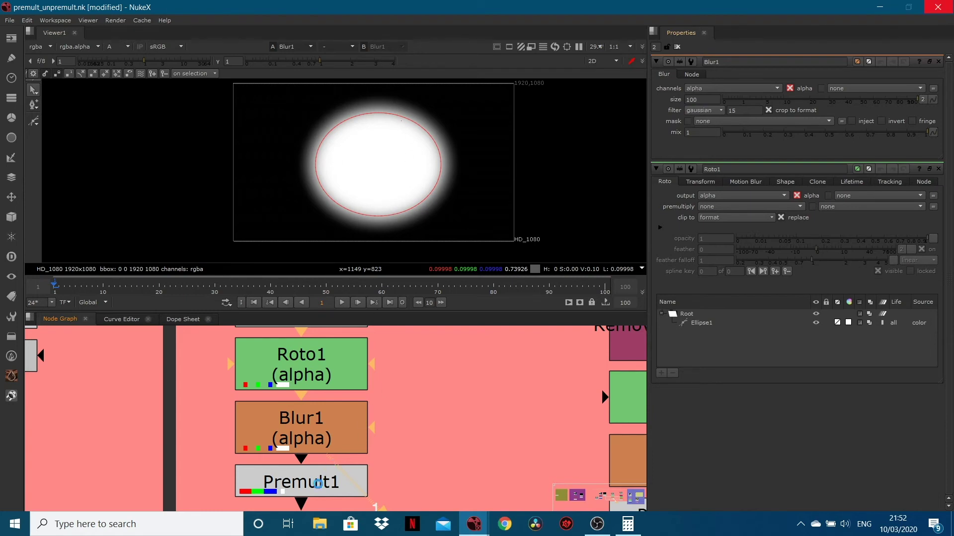
{"action": "key", "text": "1"}
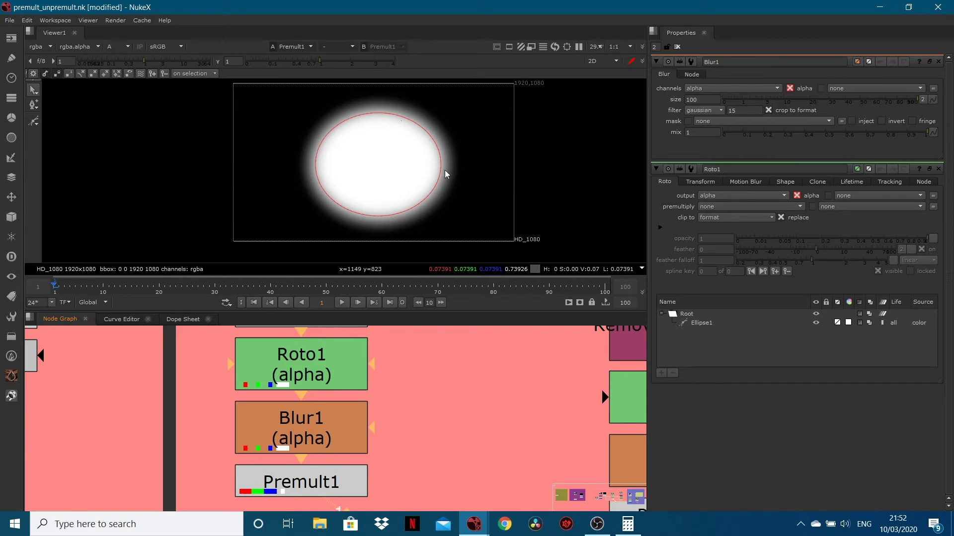
{"action": "key", "text": "a"}
Connect Premult4 to viewer input 2 and CheckerBoard3 to viewer input 1
{"action": "scroll", "coordinate": [433, 387], "scroll_direction": "down", "scroll_amount": 2}
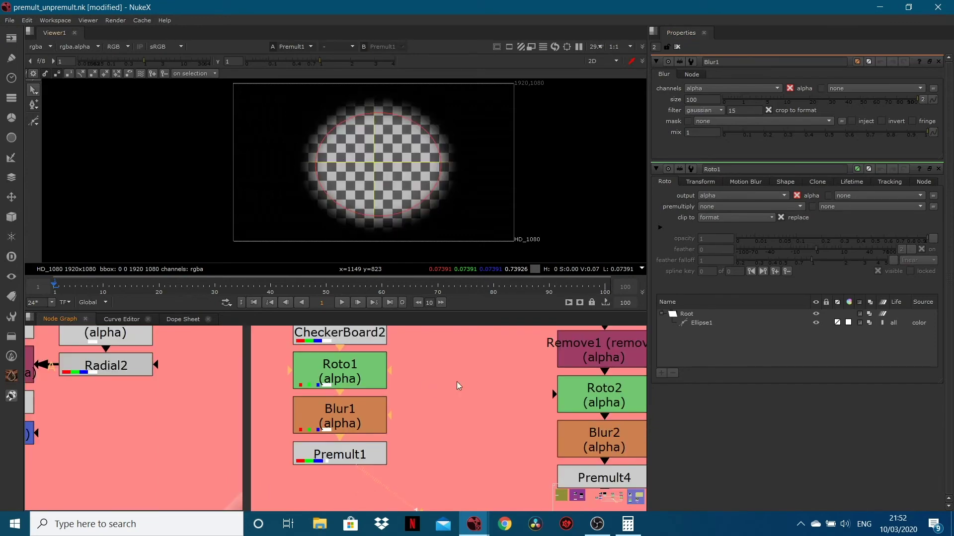
{"action": "scroll", "coordinate": [458, 385], "scroll_direction": "down", "scroll_amount": 2}
{"action": "middle_click_drag", "start_coordinate": [464, 383], "coordinate": [352, 407]}
{"action": "scroll", "coordinate": [383, 381], "scroll_direction": "down", "scroll_amount": 1}
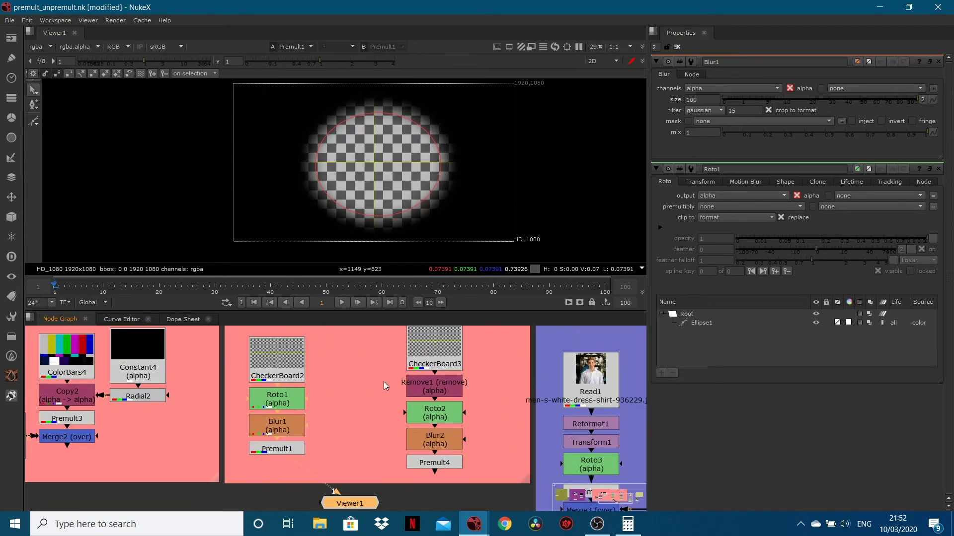
{"action": "left_click", "coordinate": [420, 464]}
{"action": "key", "text": "2"}
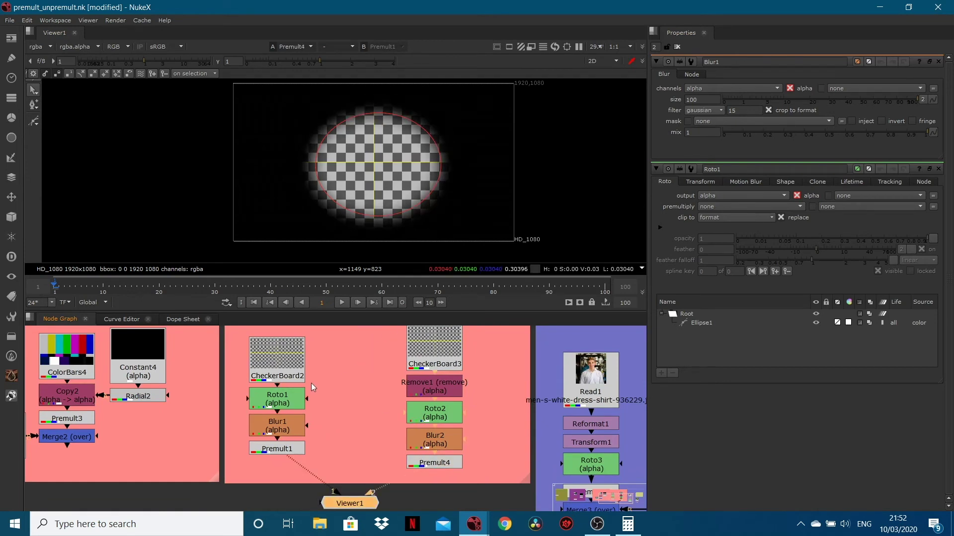
{"action": "left_click", "coordinate": [417, 364]}
{"action": "key", "text": "1"}
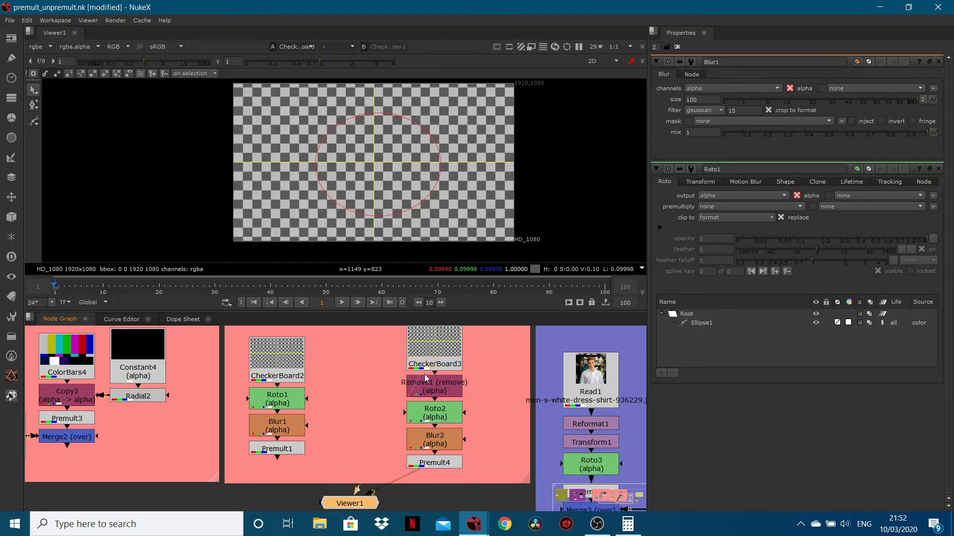
Close all properties panels, view CheckerBoard3's alpha, and open Remove1 and Roto1 settings
{"action": "left_click", "coordinate": [677, 47]}
{"action": "key", "text": "a"}
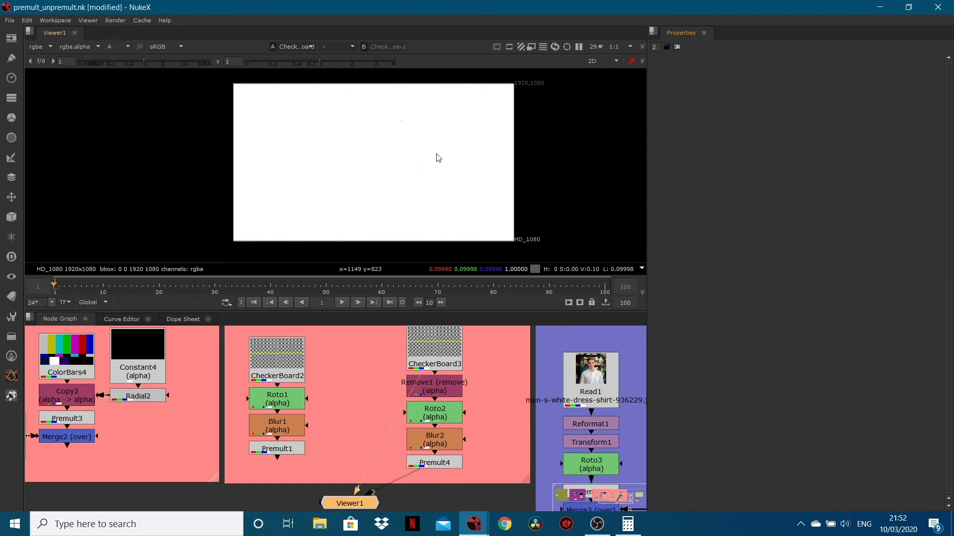
{"action": "double_click", "coordinate": [435, 391]}
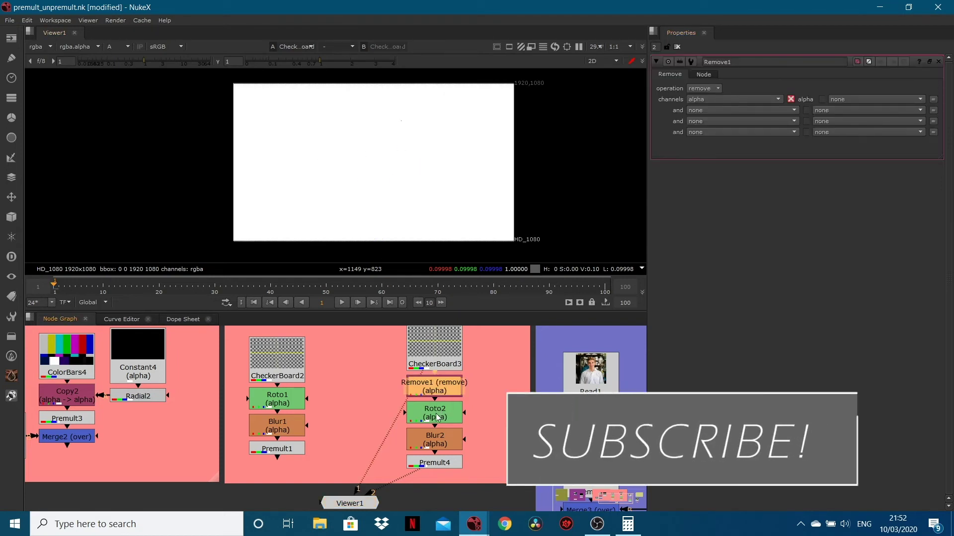
{"action": "double_click", "coordinate": [287, 401]}
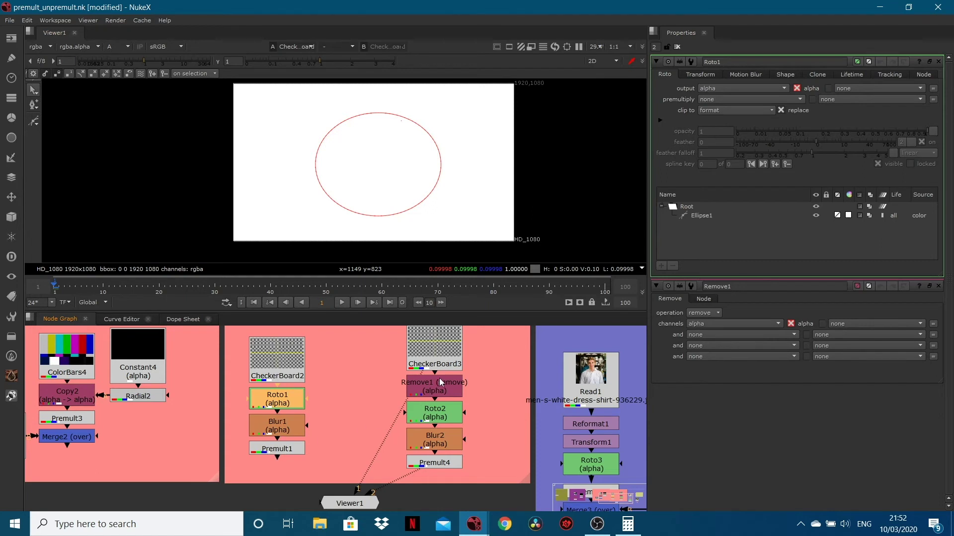
{"action": "left_click", "coordinate": [443, 361]}
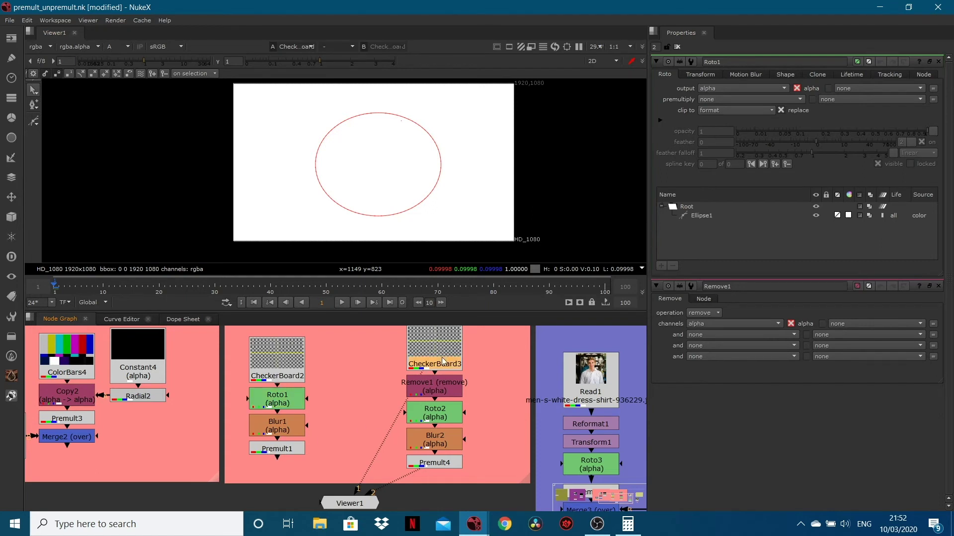
{"action": "double_click", "coordinate": [277, 403]}
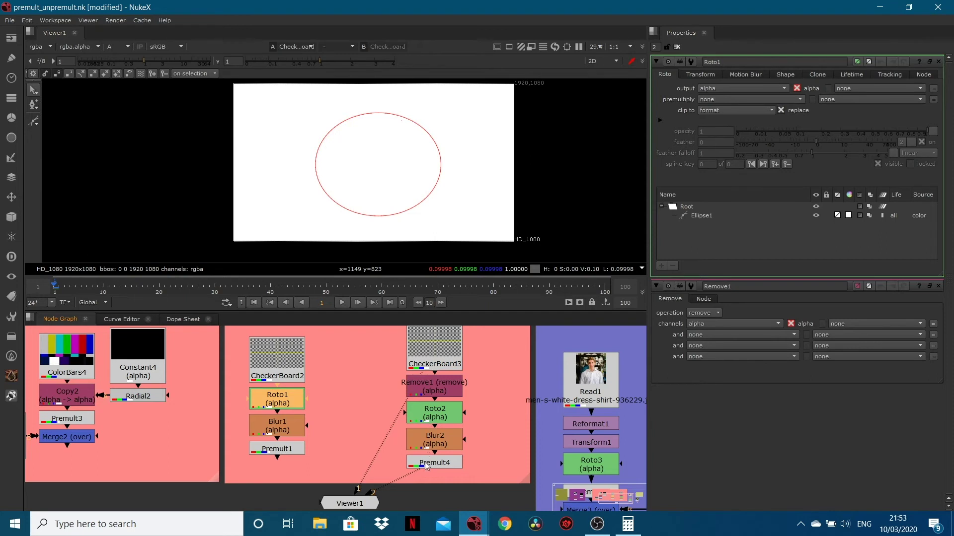
Disconnect Premult4 from viewer input 2, then view Remove1 and confirm its alpha is empty black
{"action": "left_click_drag", "start_coordinate": [374, 494], "coordinate": [408, 479]}
{"action": "left_click", "coordinate": [677, 47]}
{"action": "key", "text": "a"}
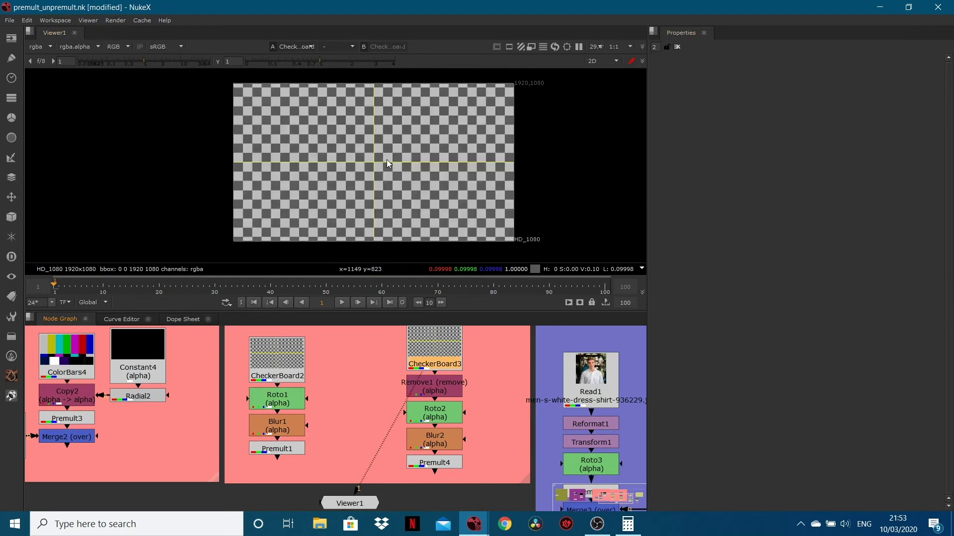
{"action": "key", "text": "a"}
{"action": "key", "text": "a"}
{"action": "left_click", "coordinate": [443, 389]}
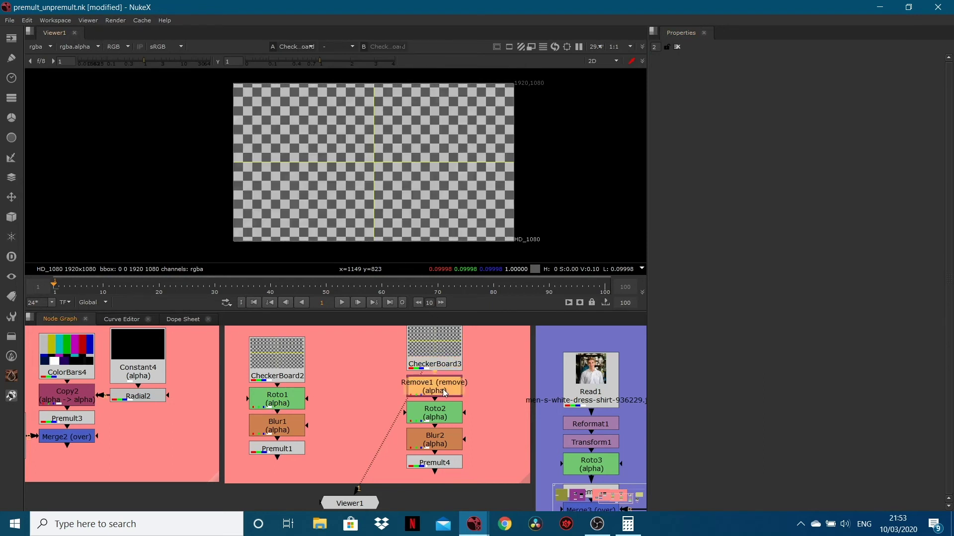
{"action": "key", "text": "1"}
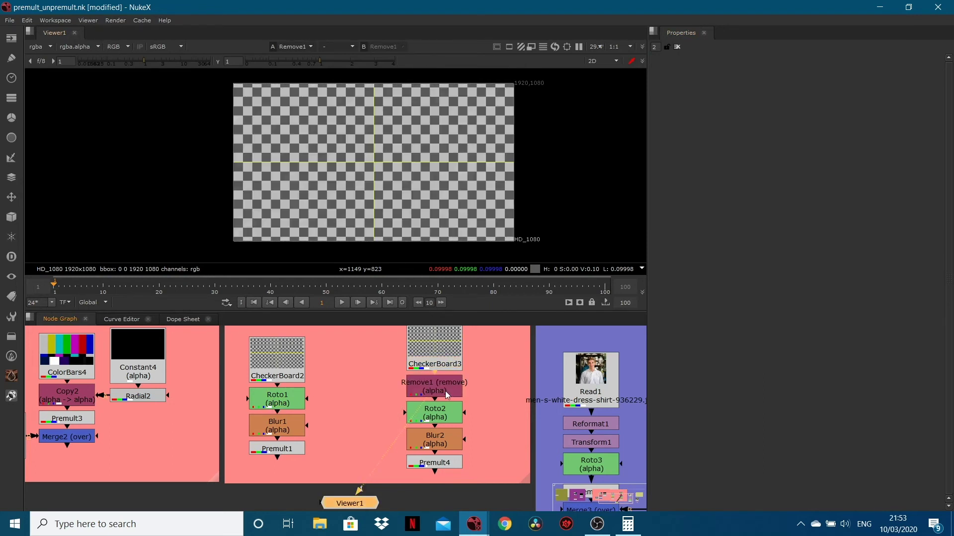
{"action": "double_click", "coordinate": [445, 392]}
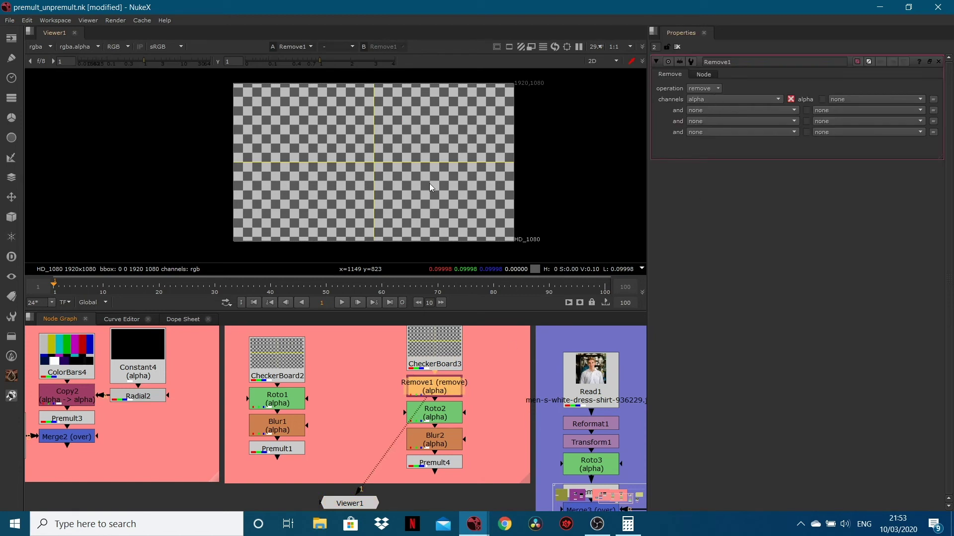
{"action": "key", "text": "a"}
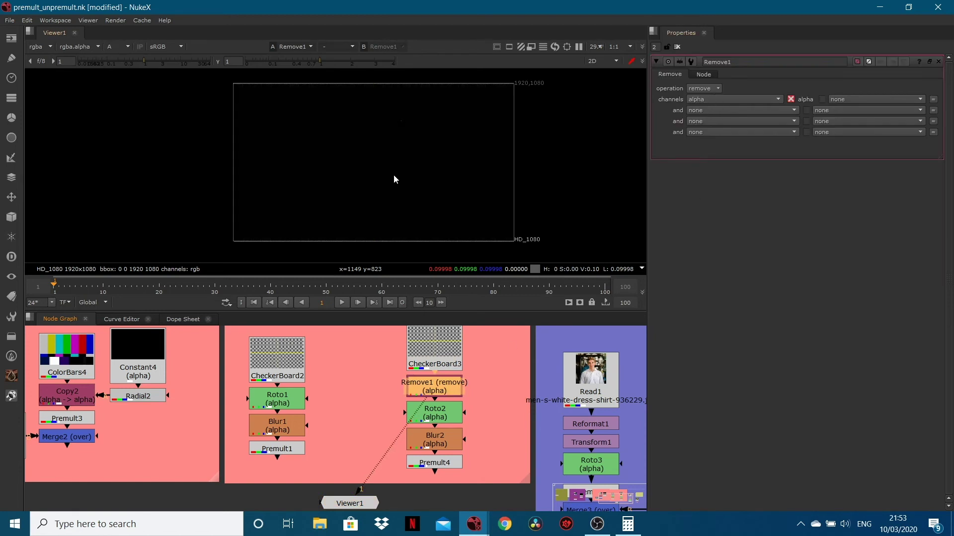
View Roto2's white ellipse matte with its settings open
{"action": "left_click", "coordinate": [441, 417]}
{"action": "key", "text": "1"}
{"action": "double_click", "coordinate": [444, 417]}
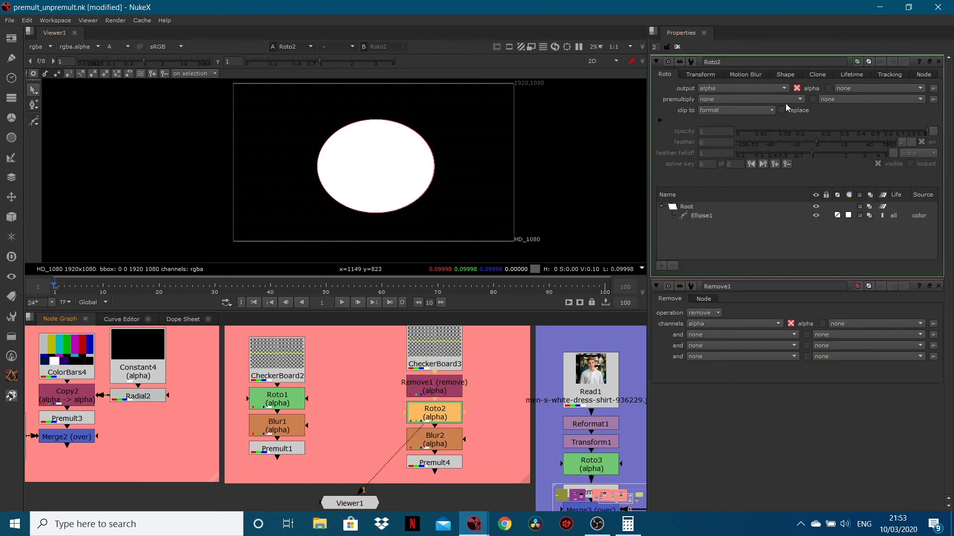
View Blur2's blurred ellipse matte, then switch to colour and compare with Premult1
{"action": "left_click", "coordinate": [433, 369]}
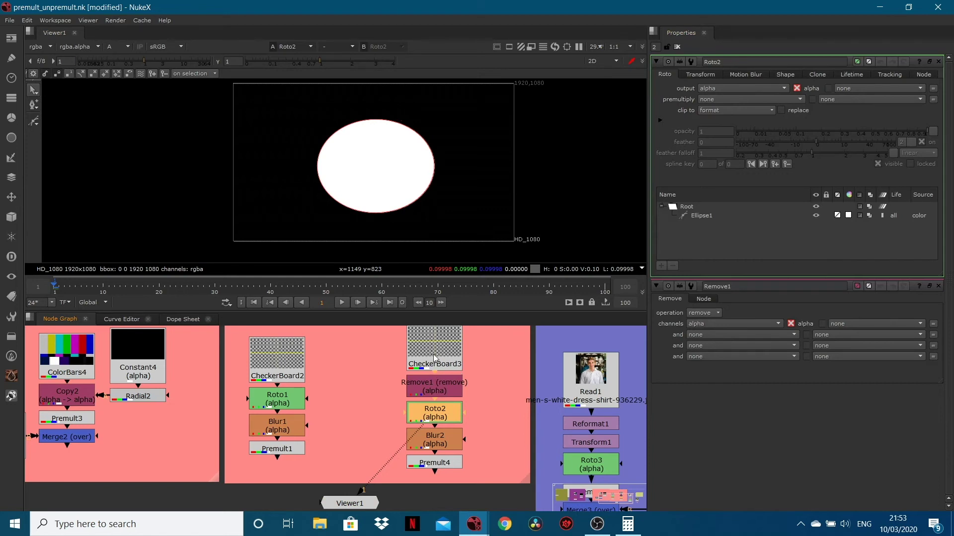
{"action": "left_click", "coordinate": [431, 416]}
{"action": "left_click", "coordinate": [437, 449]}
{"action": "key", "text": "1"}
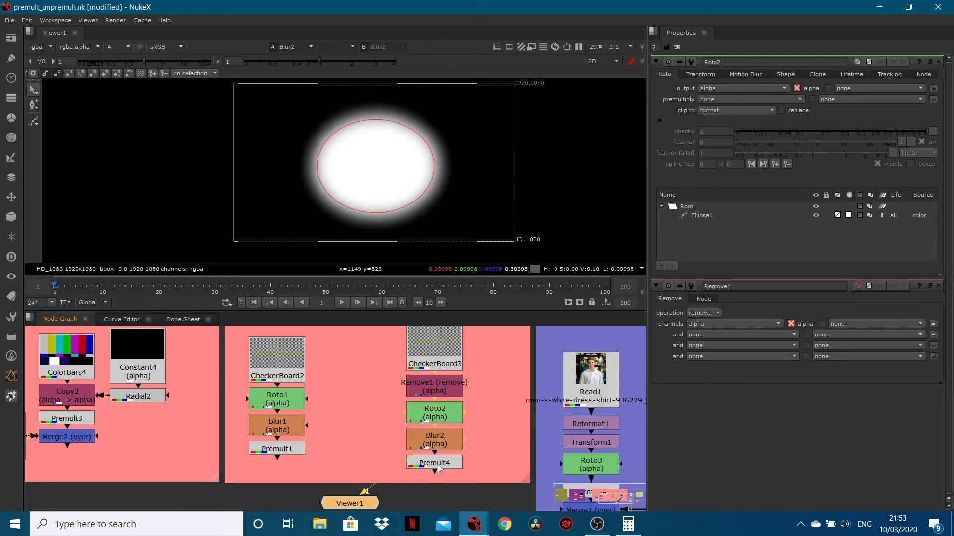
{"action": "key", "text": "a"}
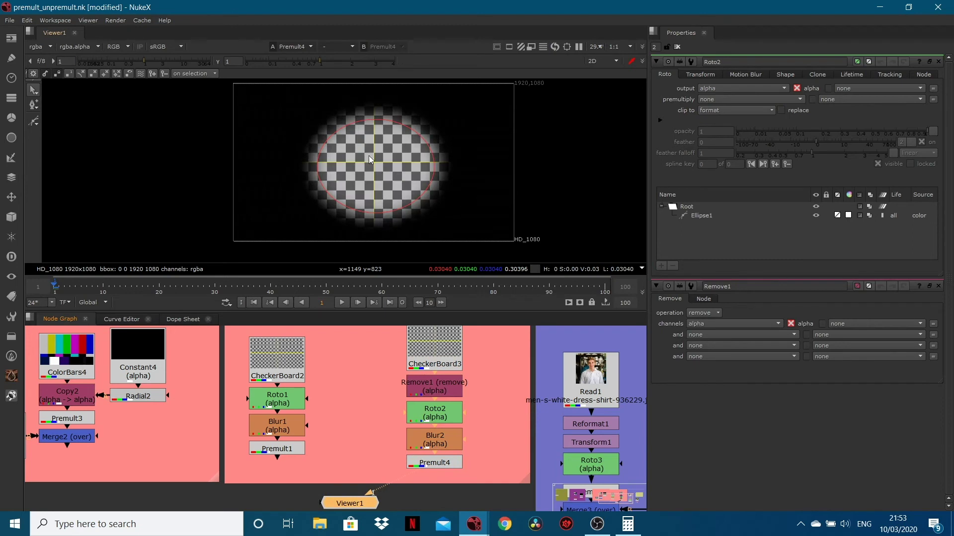
{"action": "key", "text": "1"}
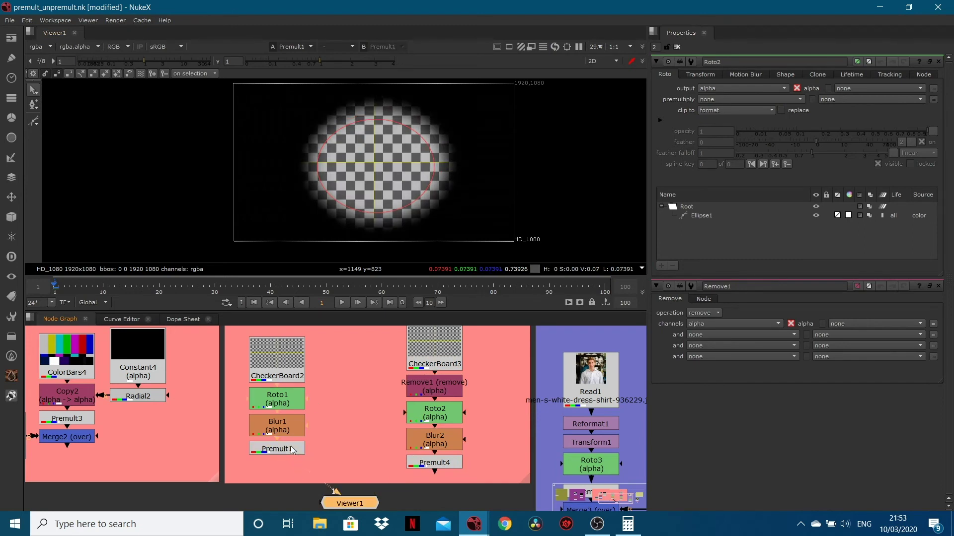
Show Premult4's soft-edged checkerboard ellipse on viewer input 2, then pan to the man-and-forest backdrop
{"action": "left_click", "coordinate": [437, 463]}
{"action": "key", "text": "2"}
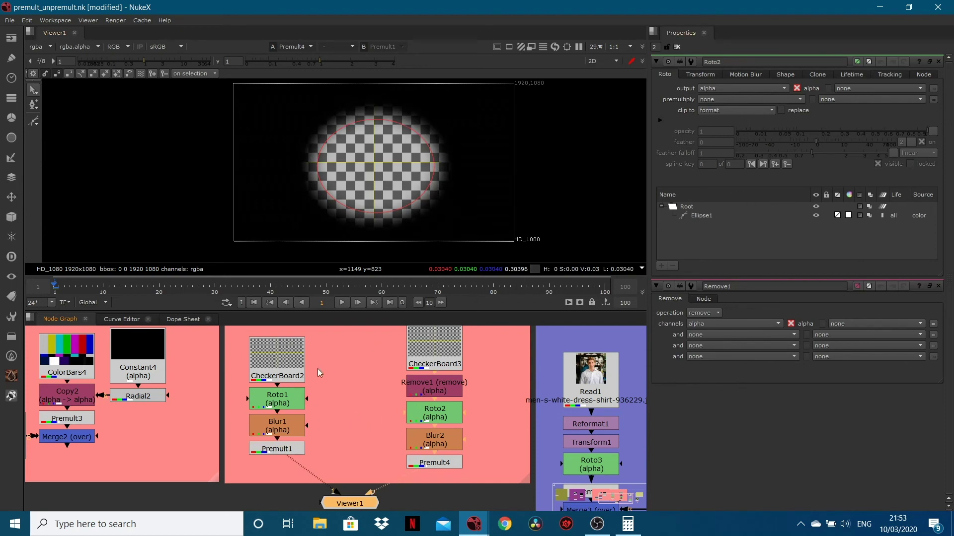
{"action": "double_click", "coordinate": [272, 402]}
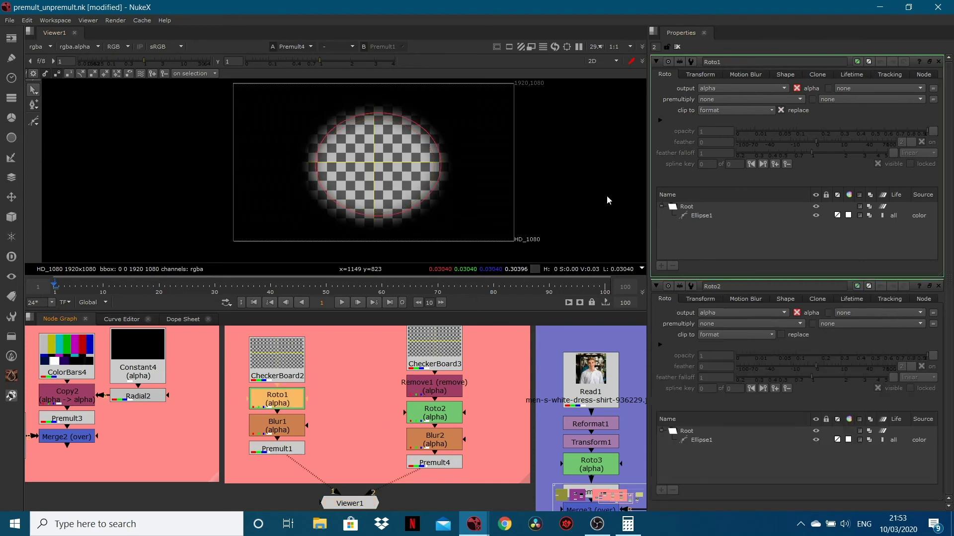
{"action": "left_click", "coordinate": [434, 384]}
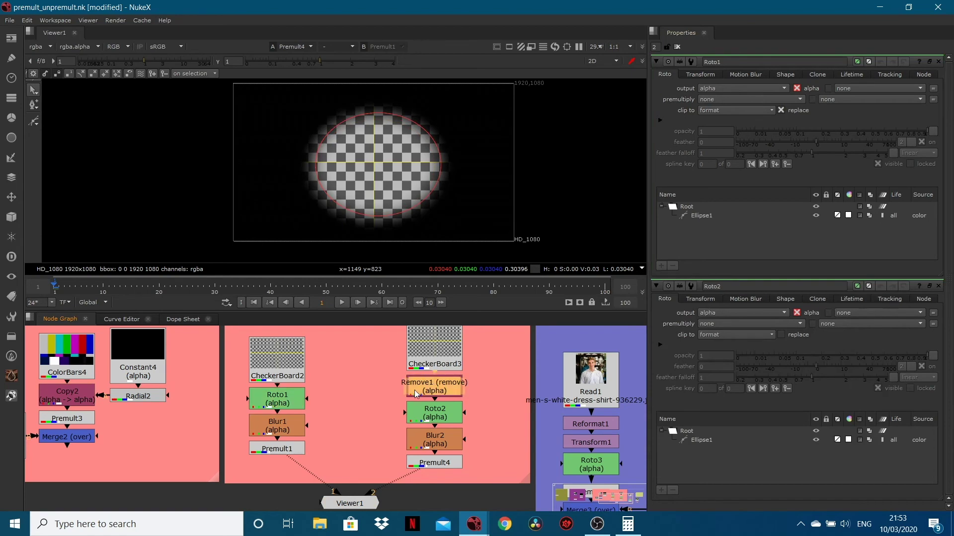
{"action": "middle_click_drag", "start_coordinate": [535, 415], "coordinate": [354, 407]}
{"action": "scroll", "coordinate": [357, 400], "scroll_direction": "down", "scroll_amount": 3}
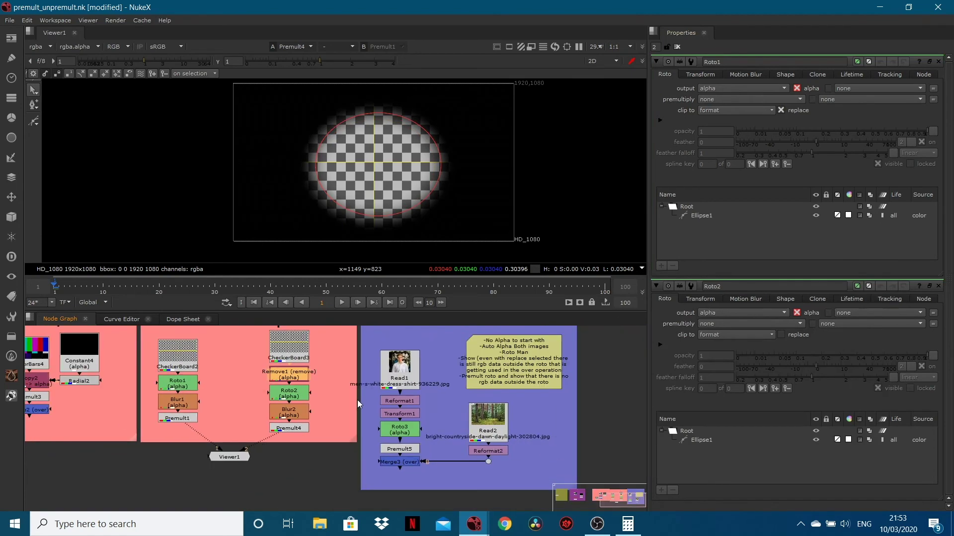
Connect the viewer to Merge3 to show the man-over-forest composite
{"action": "left_click", "coordinate": [389, 463]}
{"action": "left_click_drag", "start_coordinate": [395, 456], "coordinate": [231, 458]}
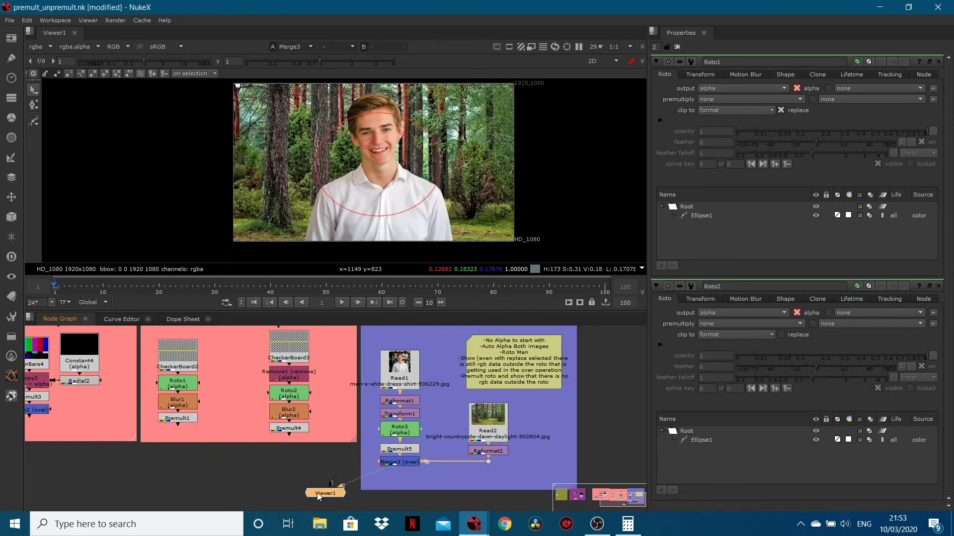
{"action": "mouse_move", "coordinate": [318, 482]}
{"action": "left_mouse_down"}
{"action": "mouse_move", "coordinate": [289, 485]}
{"action": "mouse_move", "coordinate": [314, 477]}
{"action": "left_mouse_up"}
{"action": "scroll", "coordinate": [420, 417], "scroll_direction": "up", "scroll_amount": 1}
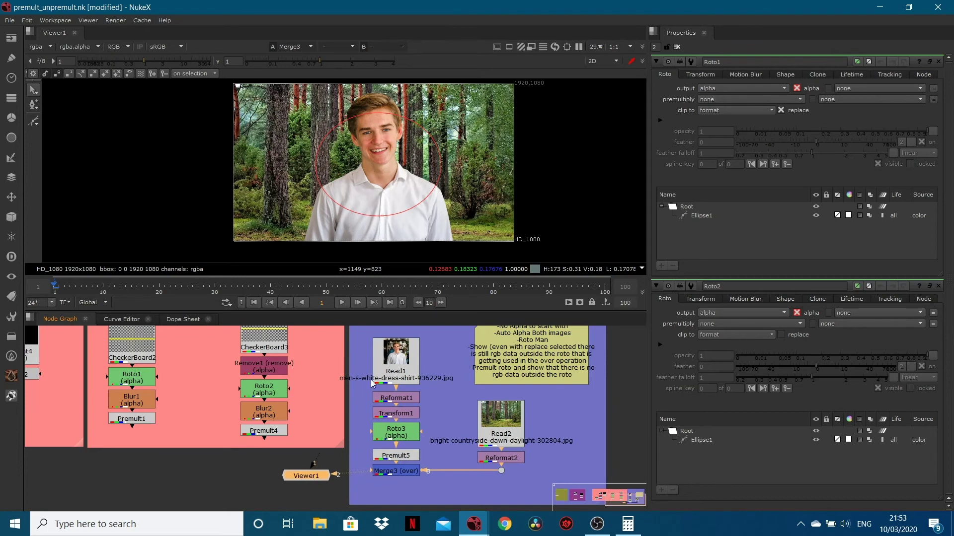
Step back through the Read1, Reformat1 (HD) and Transform1 outputs
{"action": "left_click", "coordinate": [396, 358]}
{"action": "key", "text": "1"}
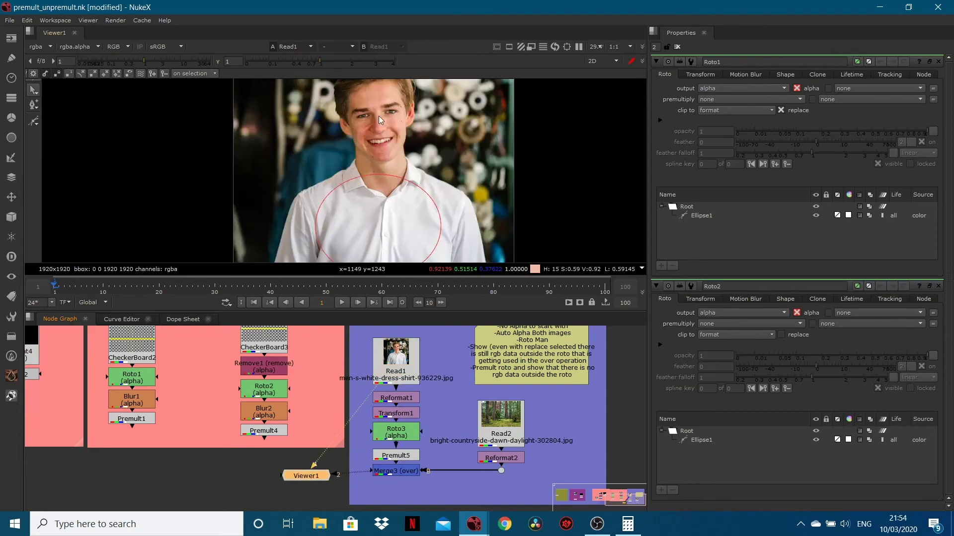
{"action": "scroll", "coordinate": [395, 149], "scroll_direction": "down", "scroll_amount": 3}
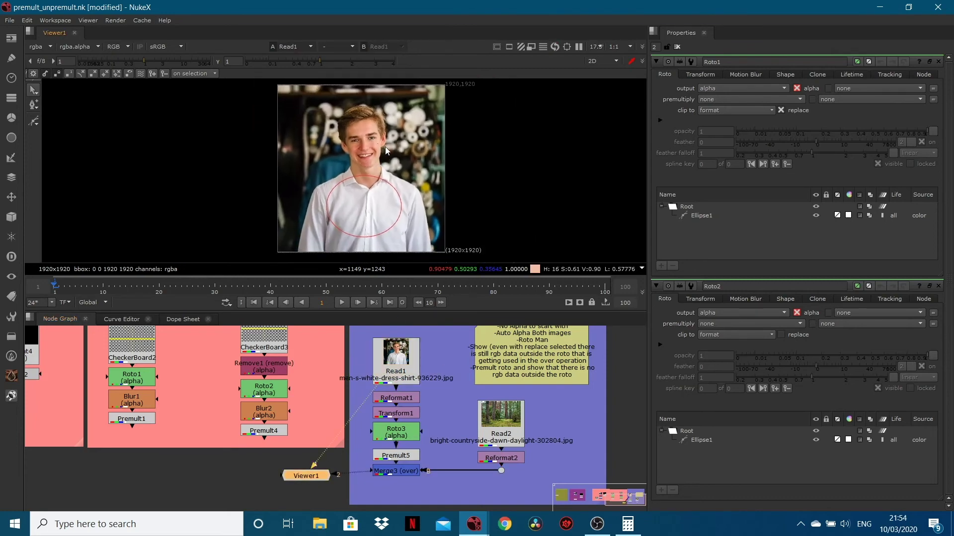
{"action": "left_click", "coordinate": [397, 399]}
{"action": "key", "text": "1"}
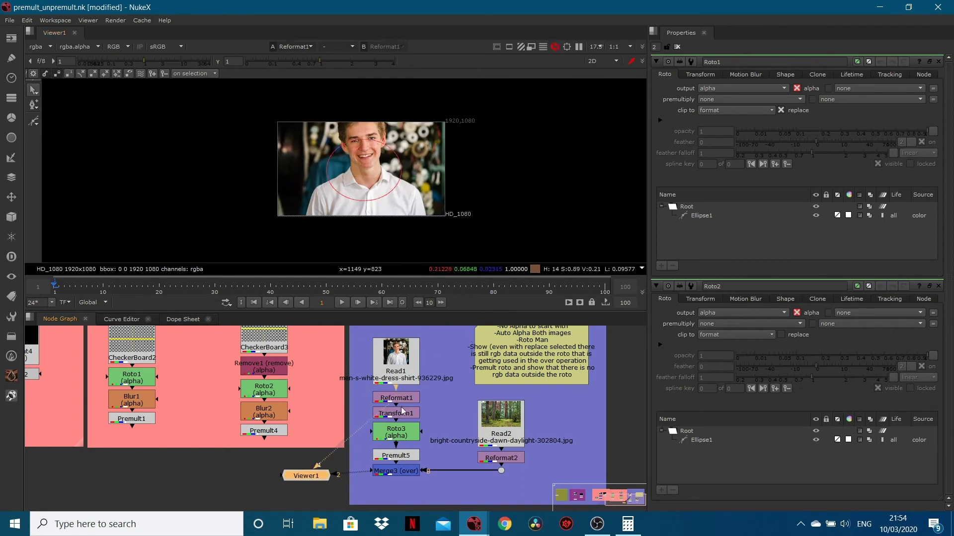
{"action": "left_click", "coordinate": [398, 414]}
{"action": "key", "text": "1"}
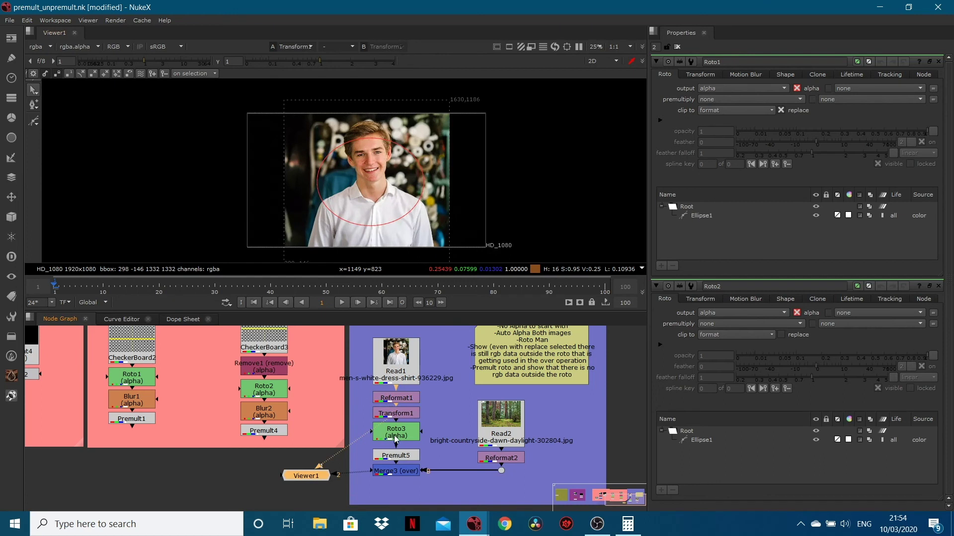
View Roto3's white silhouette alpha with its settings open, then duplicate Remove1
{"action": "left_click", "coordinate": [395, 437]}
{"action": "key", "text": "1"}
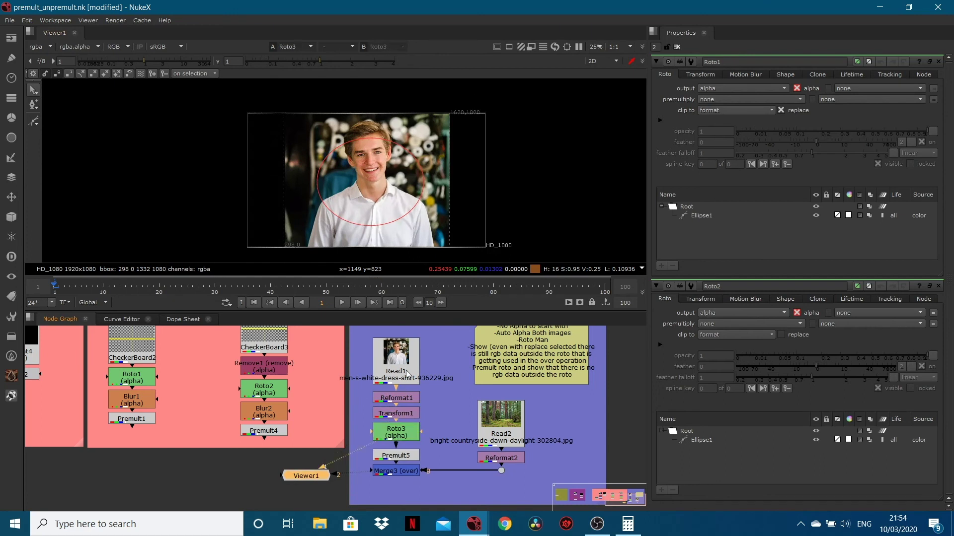
{"action": "key", "text": "a"}
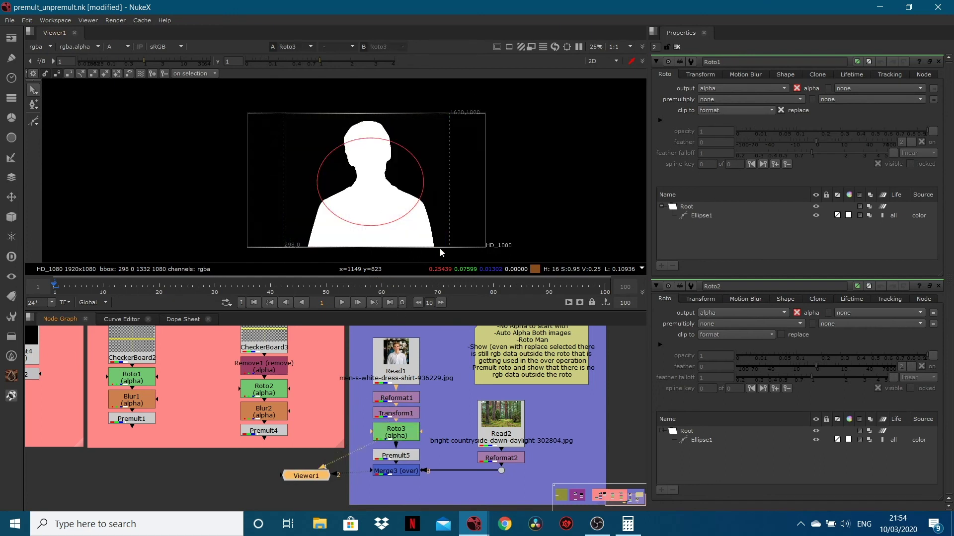
{"action": "double_click", "coordinate": [408, 434]}
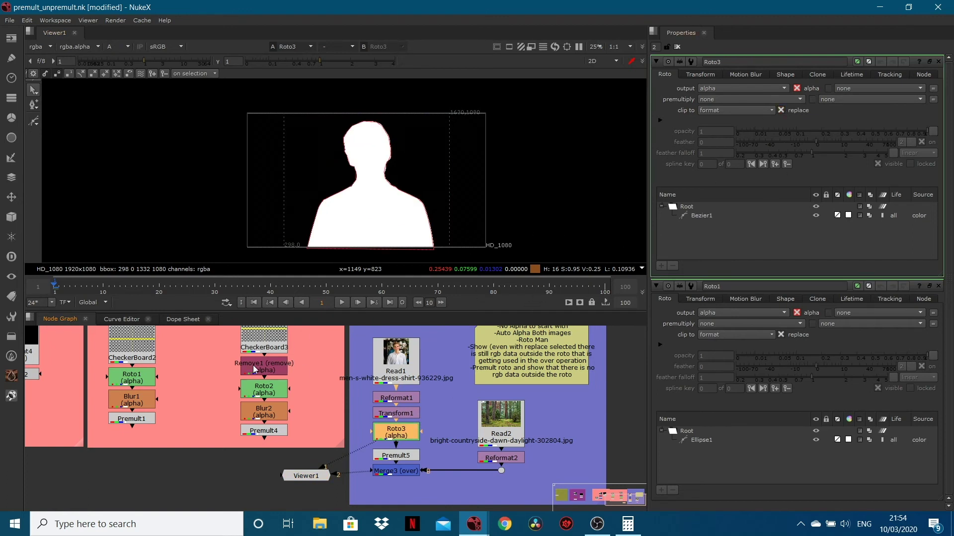
{"action": "left_click", "coordinate": [266, 368]}
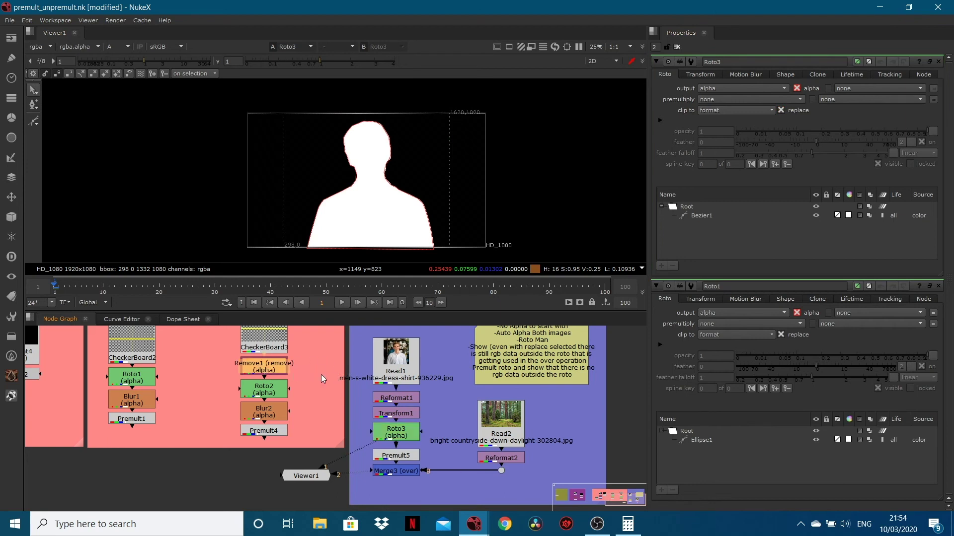
{"action": "key", "text": "alt+c"}
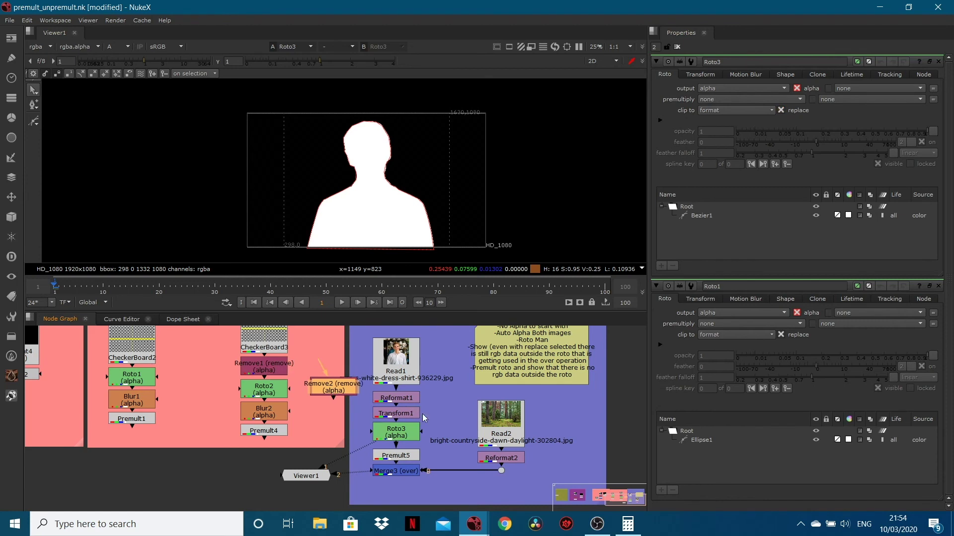
Shift the man's branch upward and insert Remove2 between Transform1 and Roto3
{"action": "left_click_drag", "start_coordinate": [425, 418], "coordinate": [360, 332]}
{"action": "left_click_drag", "start_coordinate": [399, 364], "coordinate": [400, 346]}
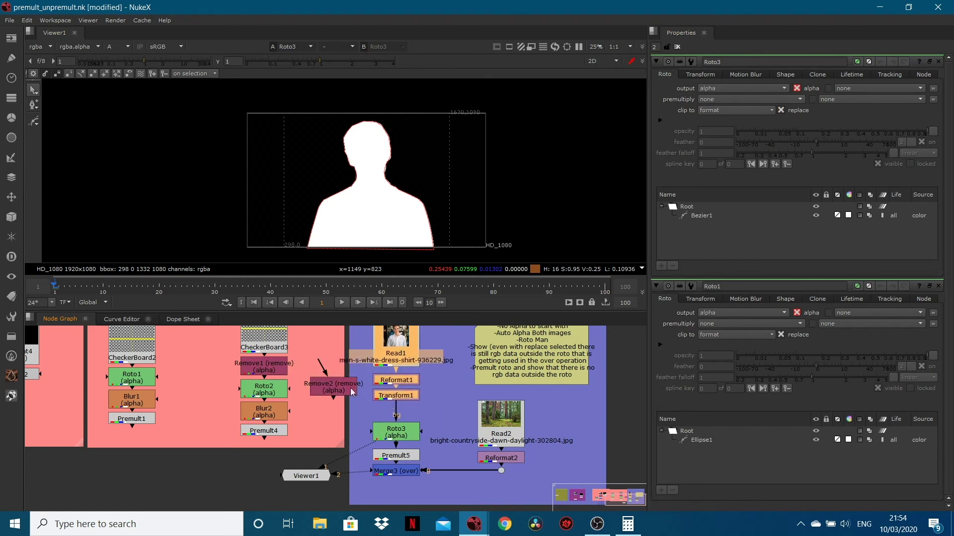
{"action": "left_click_drag", "start_coordinate": [351, 392], "coordinate": [396, 413]}
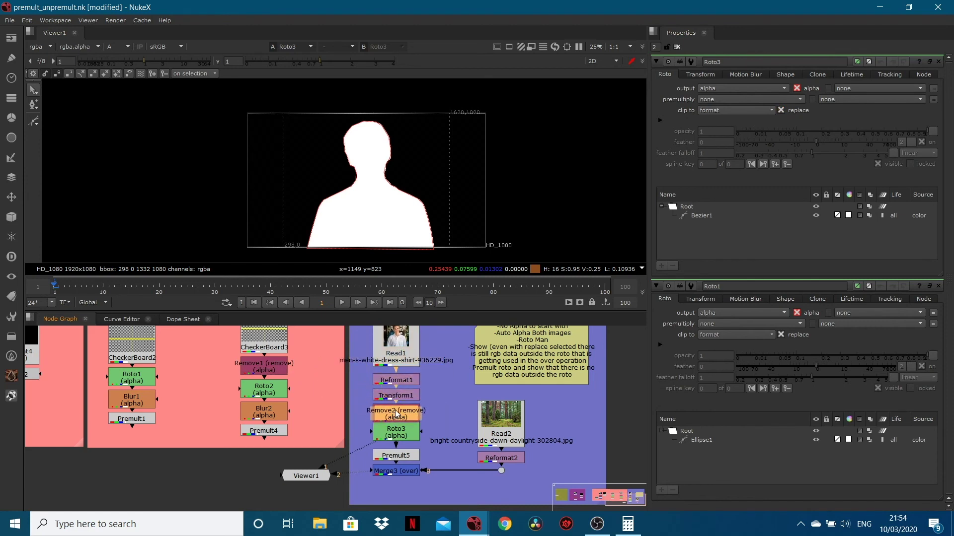
View Roto3's matte with replace off, then Premult5's man cut out on black
{"action": "left_click", "coordinate": [391, 438]}
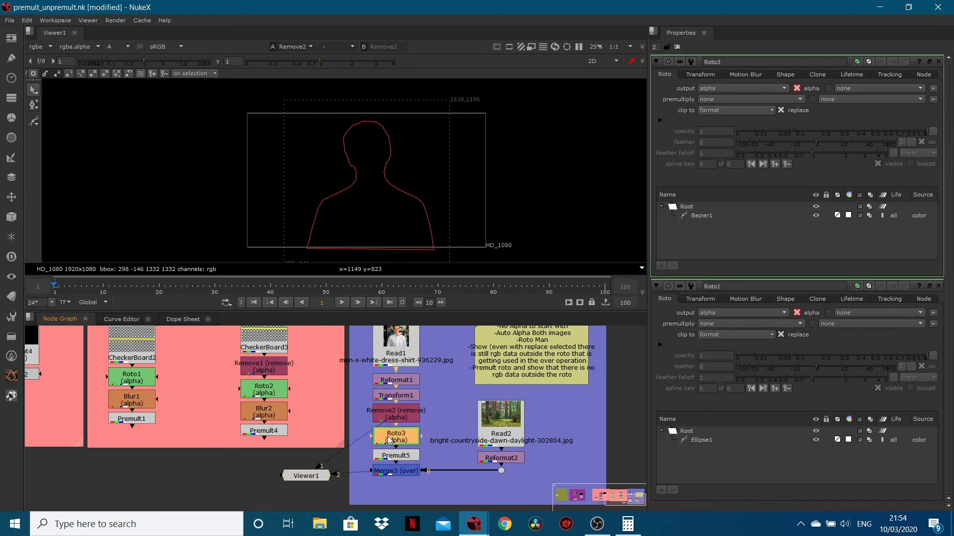
{"action": "key", "text": "1"}
{"action": "left_click", "coordinate": [781, 110]}
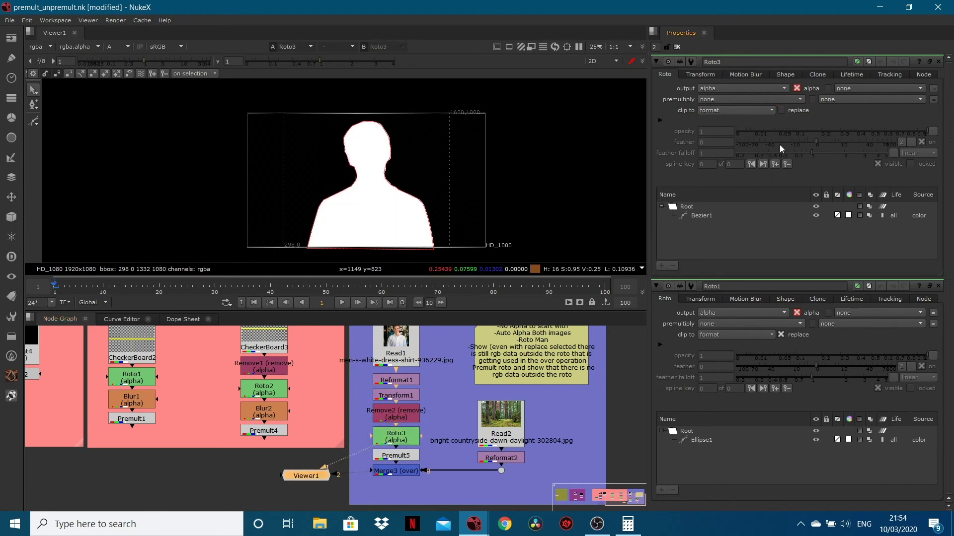
{"action": "left_click", "coordinate": [396, 457]}
{"action": "key", "text": "1"}
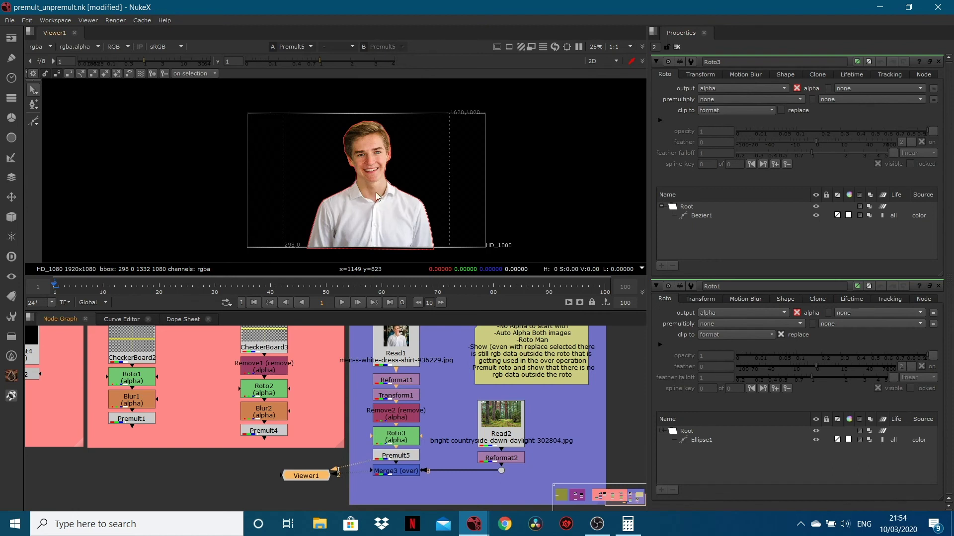
Hide overlays and disable Premult5, checking its alpha and colour channels
{"action": "key", "text": "o"}
{"action": "left_click", "coordinate": [389, 456]}
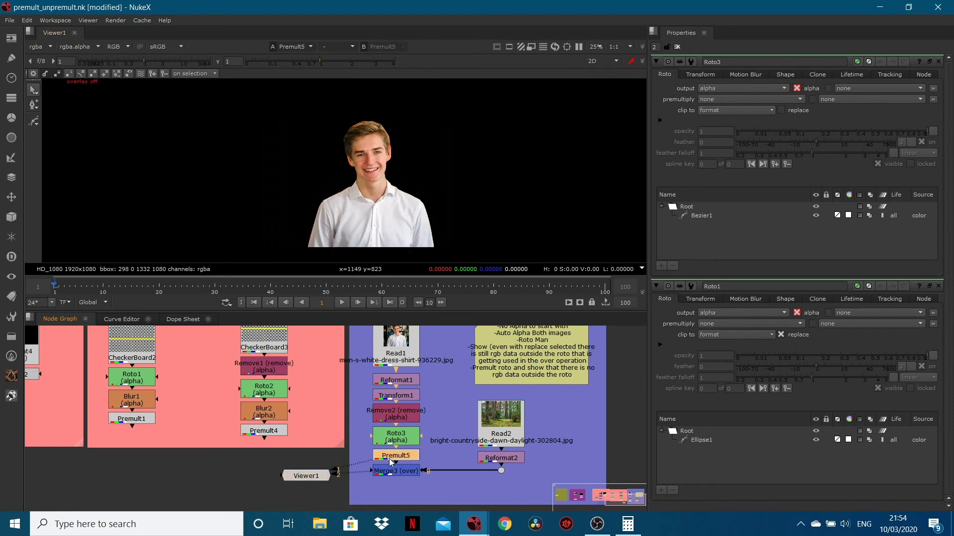
{"action": "key", "text": "d"}
{"action": "key", "text": "a"}
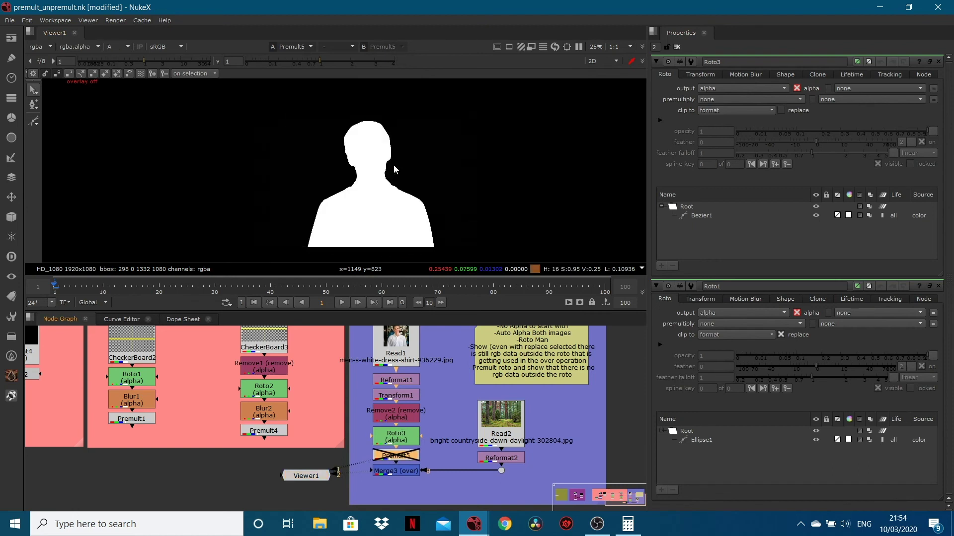
{"action": "key", "text": "a"}
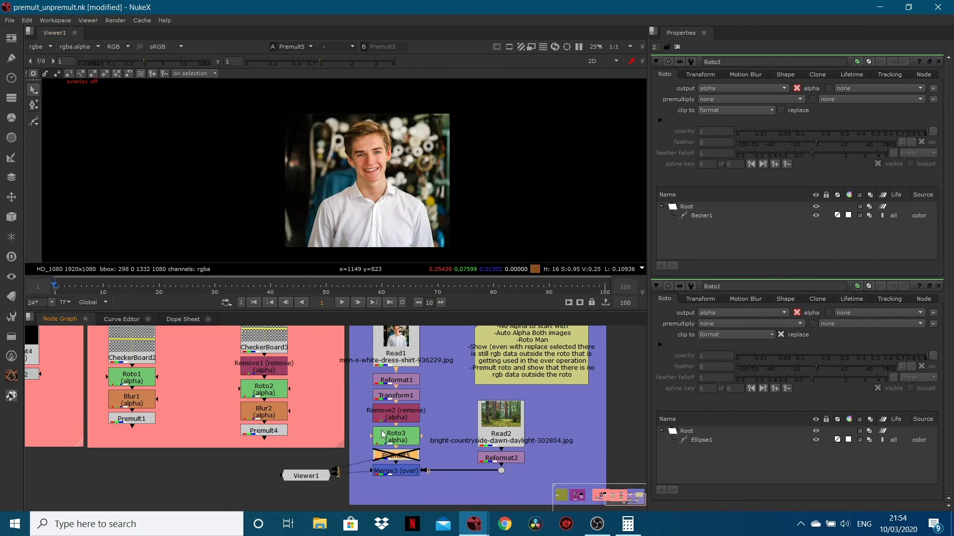
View the Merge3 forest composite, toggling Premult5 and comparing with the original Read1 image
{"action": "left_click_drag", "start_coordinate": [337, 471], "coordinate": [392, 471]}
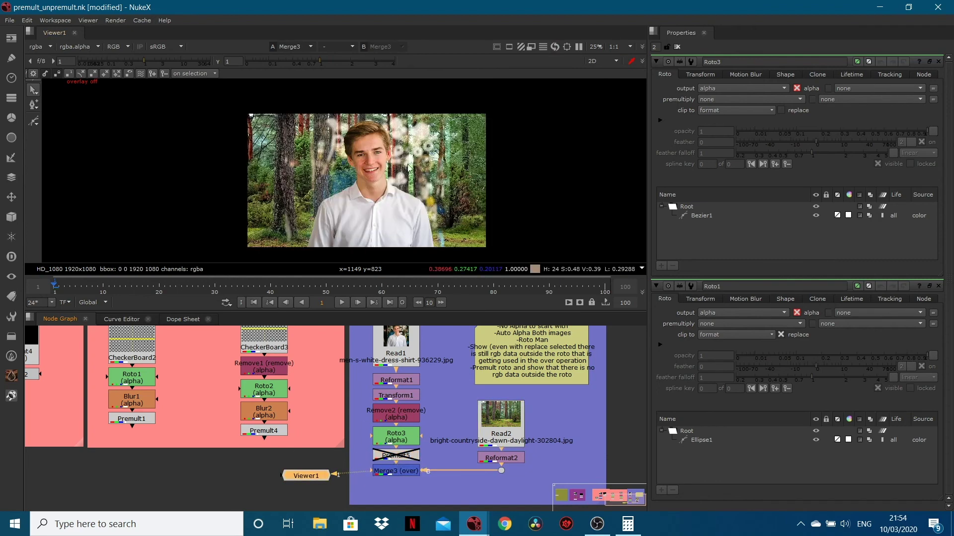
{"action": "scroll", "coordinate": [390, 470], "scroll_direction": "up", "scroll_amount": 1}
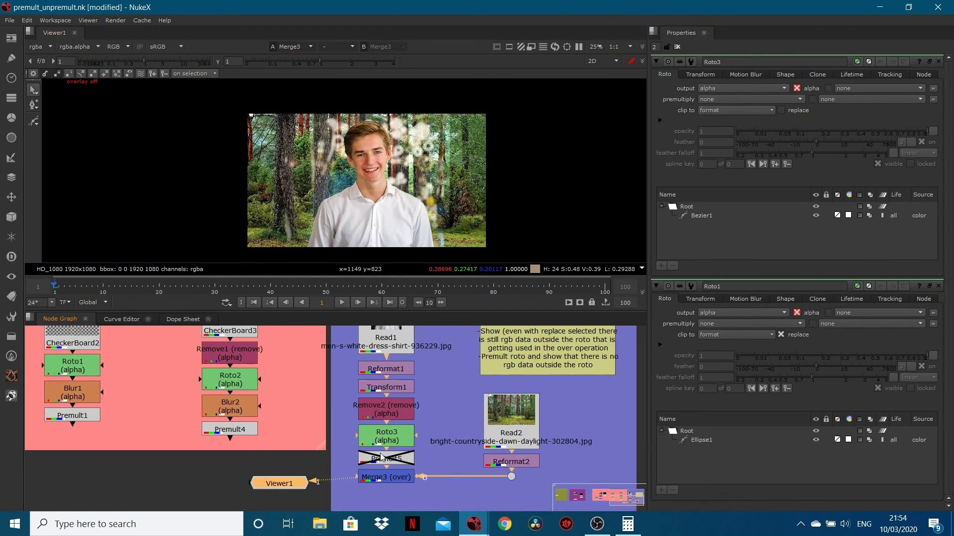
{"action": "left_click", "coordinate": [385, 460]}
{"action": "key", "text": "d"}
{"action": "key", "text": "d"}
{"action": "scroll", "coordinate": [406, 161], "scroll_direction": "up", "scroll_amount": 3}
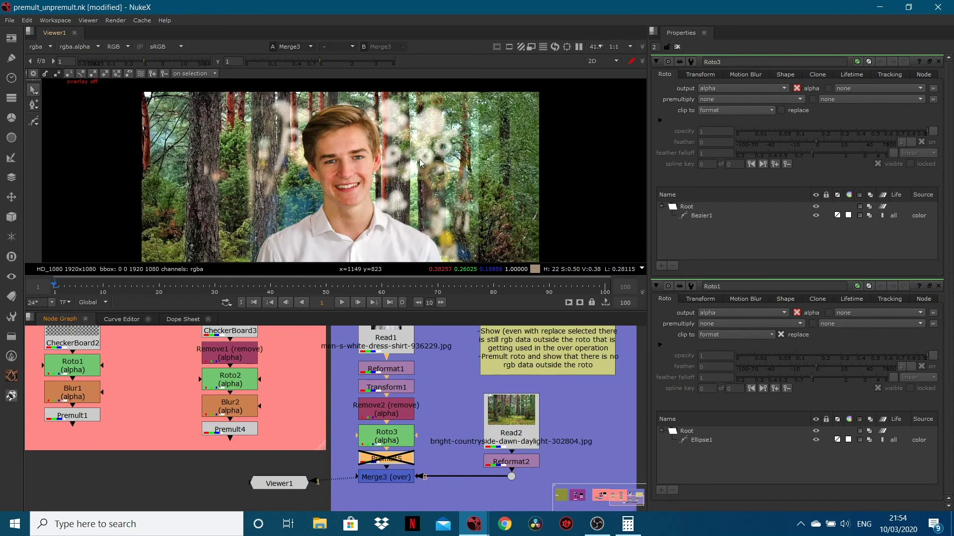
{"action": "key", "text": "1"}
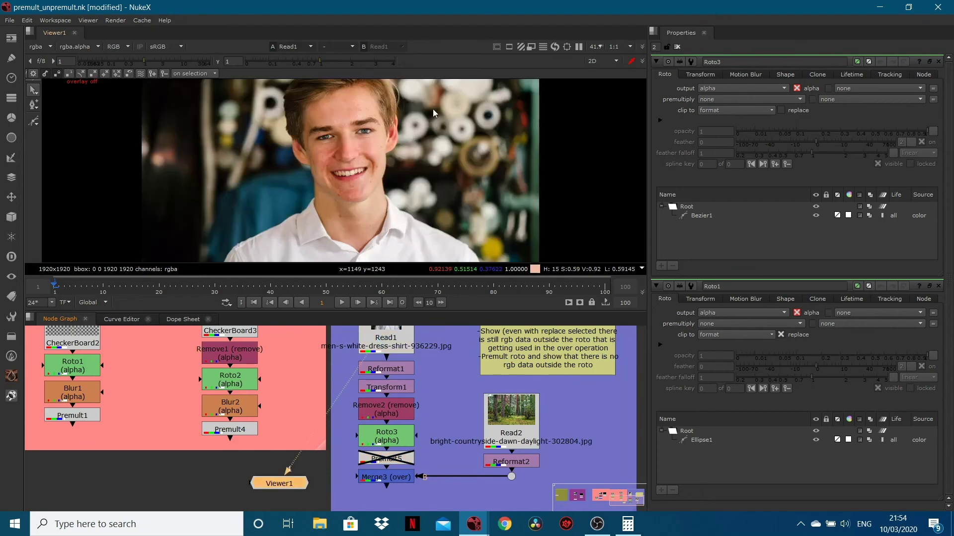
{"action": "left_click", "coordinate": [377, 478]}
{"action": "key", "text": "1"}
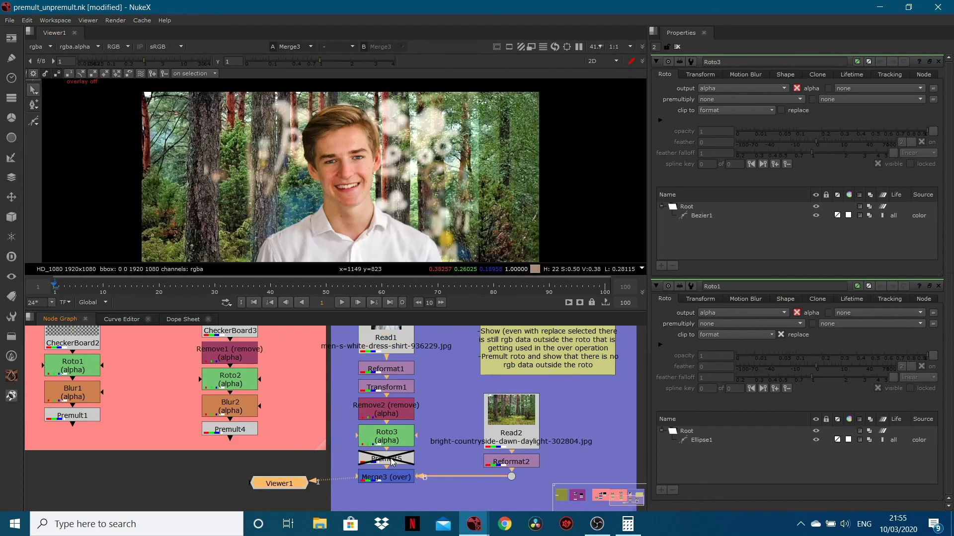
Disable Roto3 so the man's unmasked image shows over the forest
{"action": "left_click", "coordinate": [393, 461]}
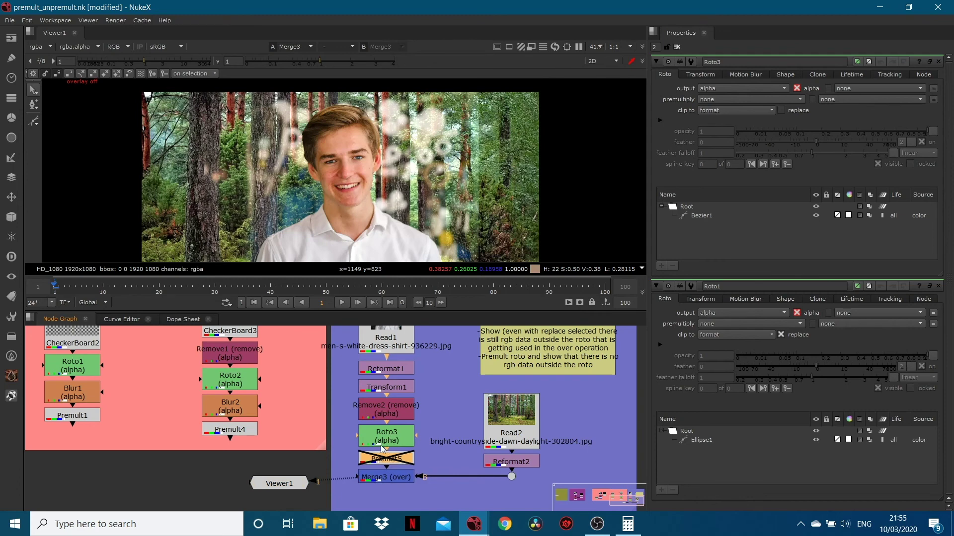
{"action": "left_click", "coordinate": [381, 444]}
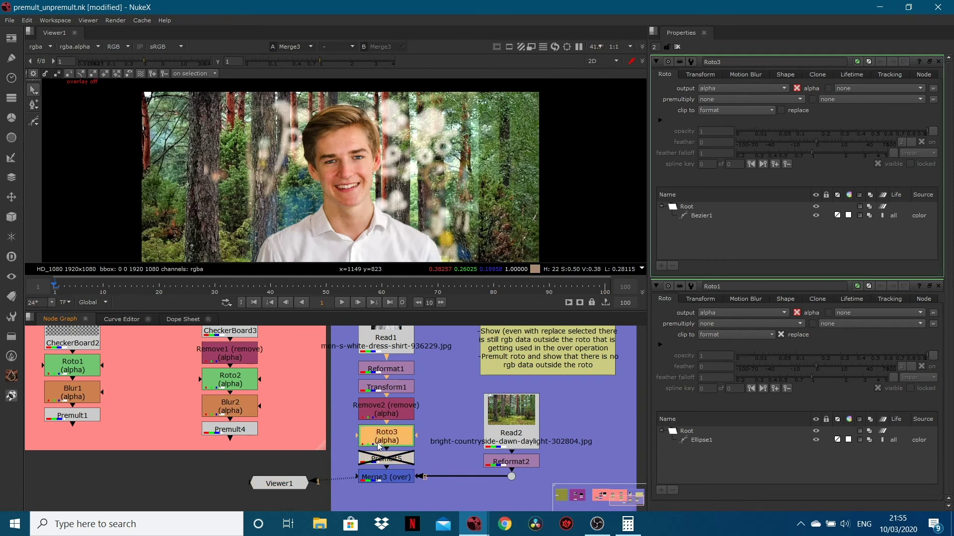
{"action": "key", "text": "d"}
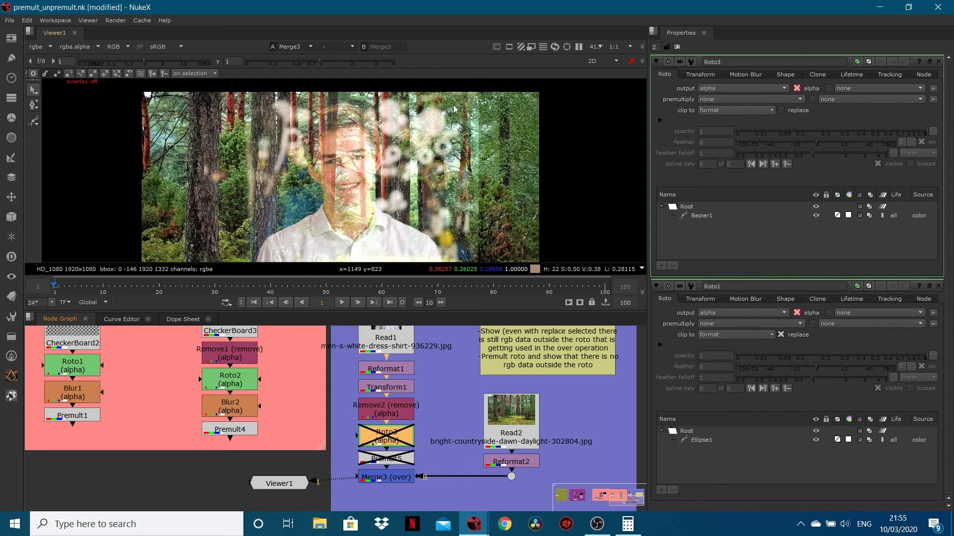
Re-enable Roto3 and view Premult5's alpha to check the man's matte
{"action": "key", "text": "d"}
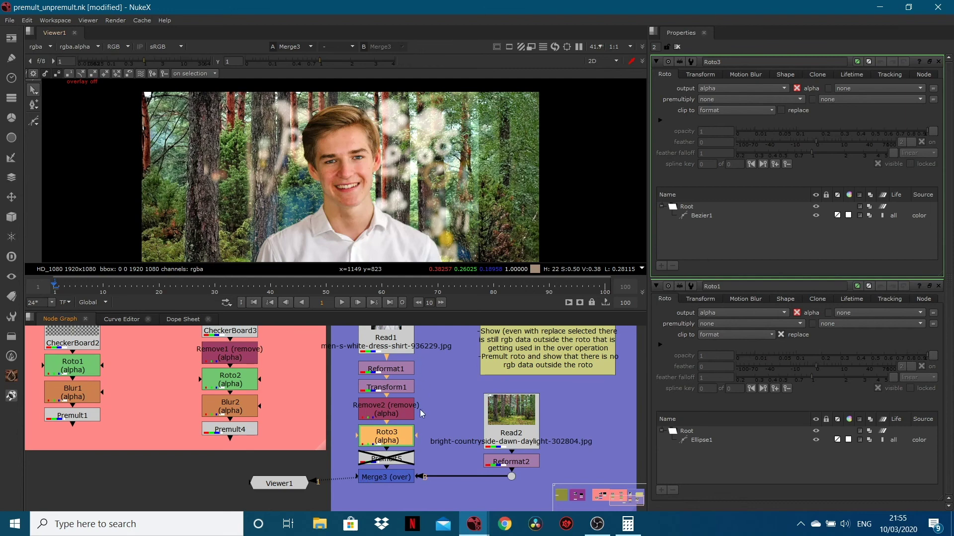
{"action": "left_click", "coordinate": [396, 462]}
{"action": "key", "text": "1"}
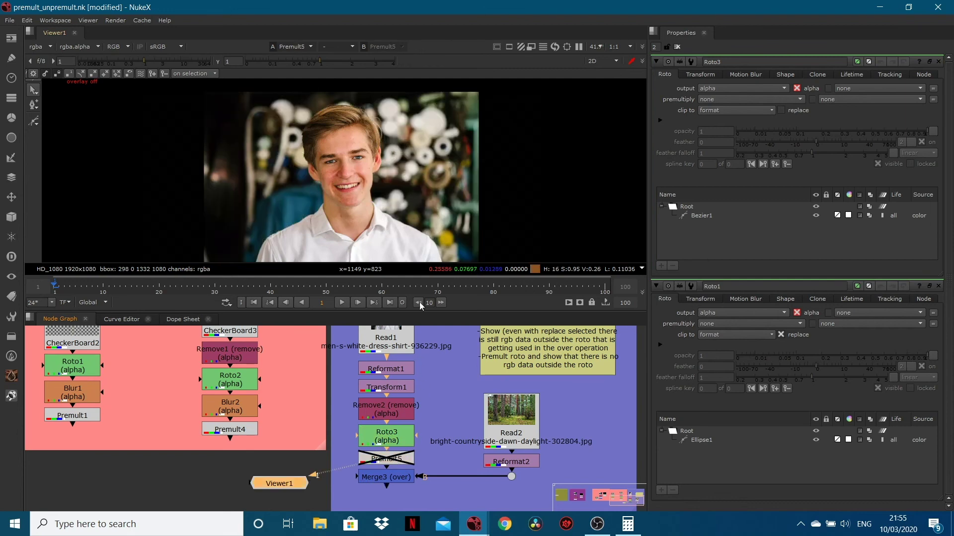
{"action": "left_click", "coordinate": [393, 458]}
{"action": "key", "text": "a"}
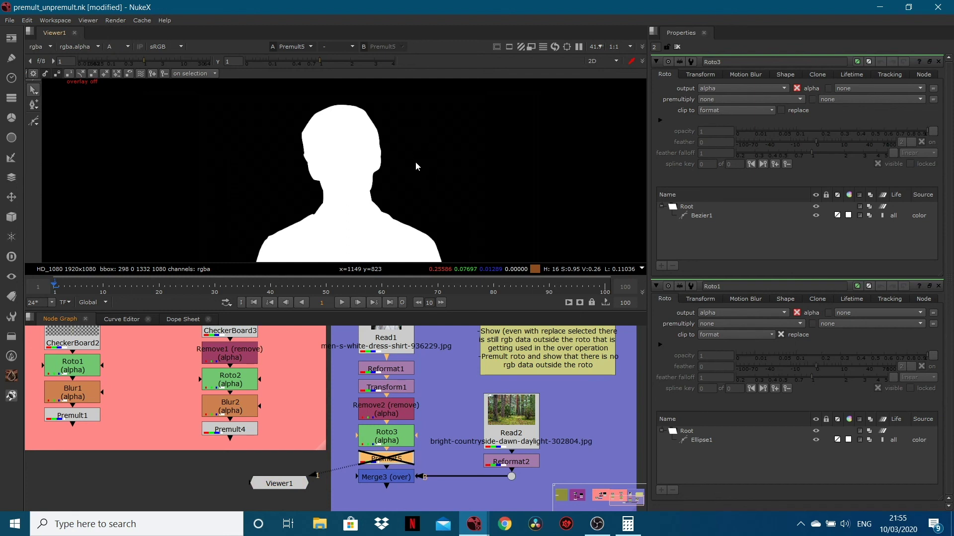
View the Merge3 composite in RGB and re-enable Premult5 for a clean result
{"action": "left_click", "coordinate": [383, 478]}
{"action": "key", "text": "1"}
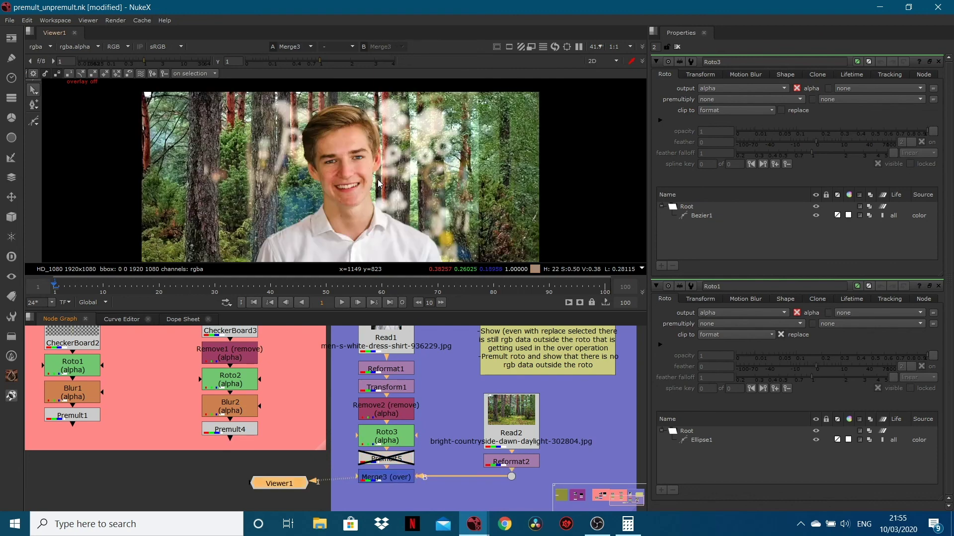
{"action": "key", "text": "a"}
{"action": "left_click", "coordinate": [390, 465]}
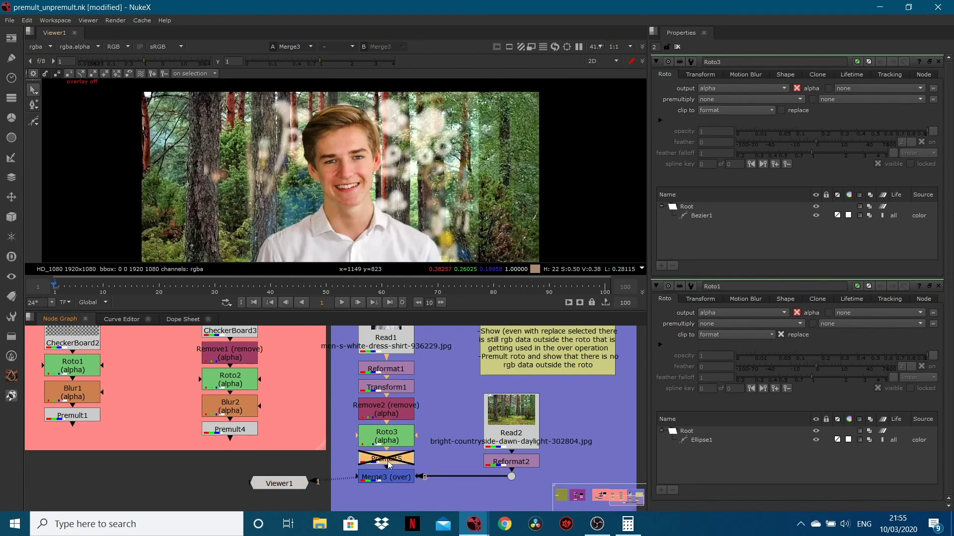
{"action": "key", "text": "d"}
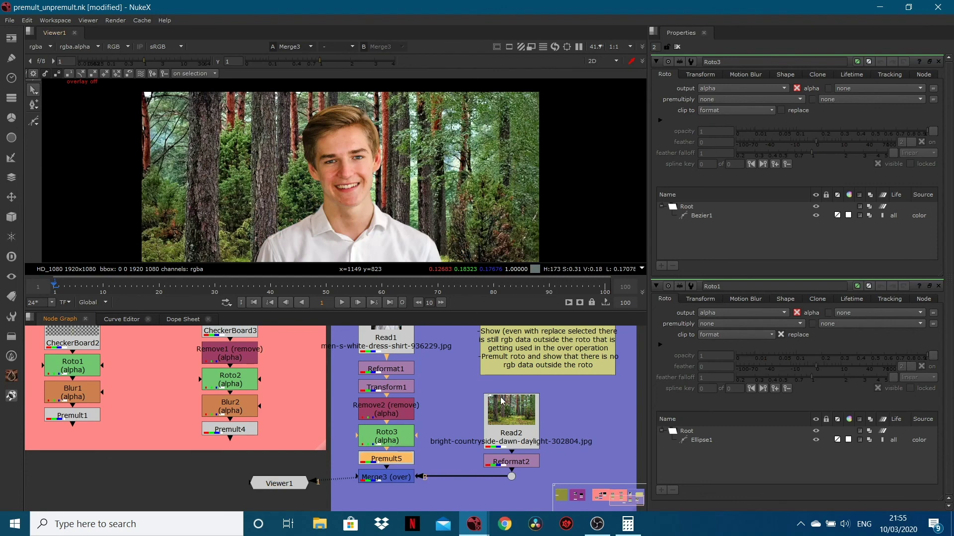
Navigate to Premult Example 1 and view the original ColorBars image
{"action": "scroll", "coordinate": [460, 442], "scroll_direction": "down", "scroll_amount": 3}
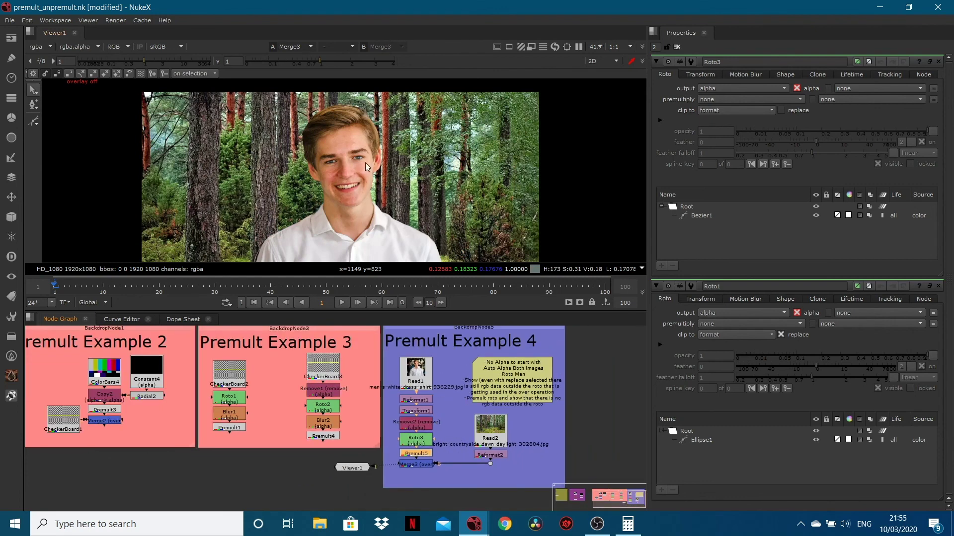
{"action": "scroll", "coordinate": [427, 164], "scroll_direction": "down", "scroll_amount": 2}
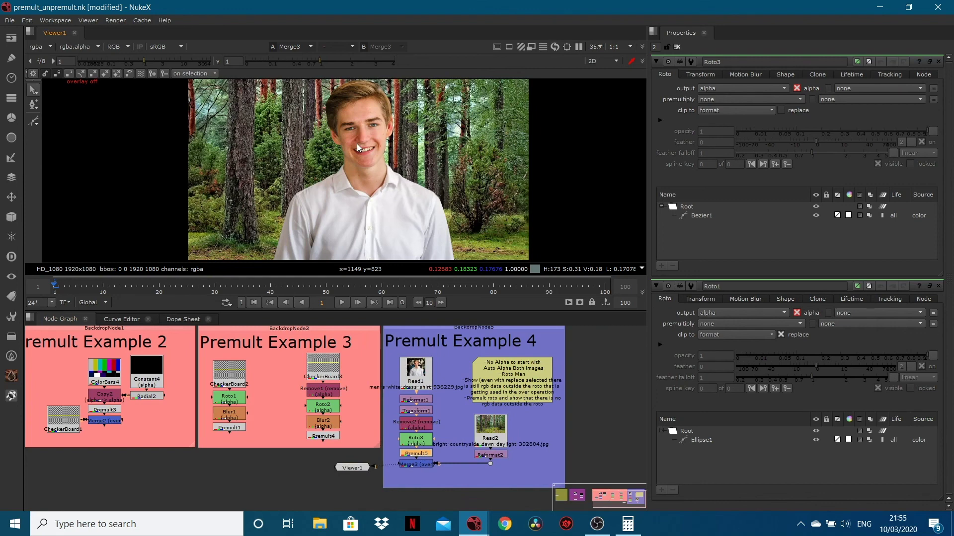
{"action": "scroll", "coordinate": [359, 153], "scroll_direction": "down", "scroll_amount": 2}
{"action": "scroll", "coordinate": [210, 409], "scroll_direction": "down", "scroll_amount": 2}
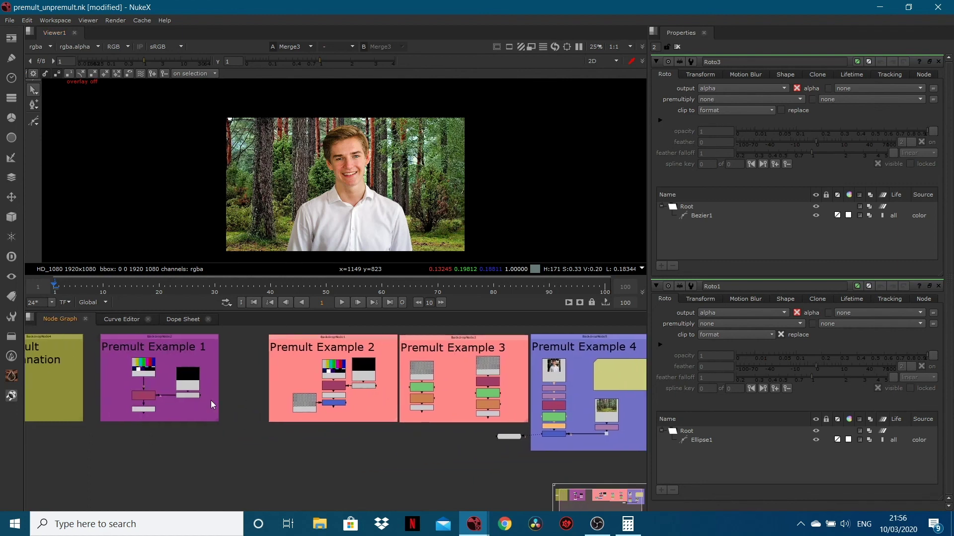
{"action": "middle_click_drag", "start_coordinate": [210, 401], "coordinate": [190, 416]}
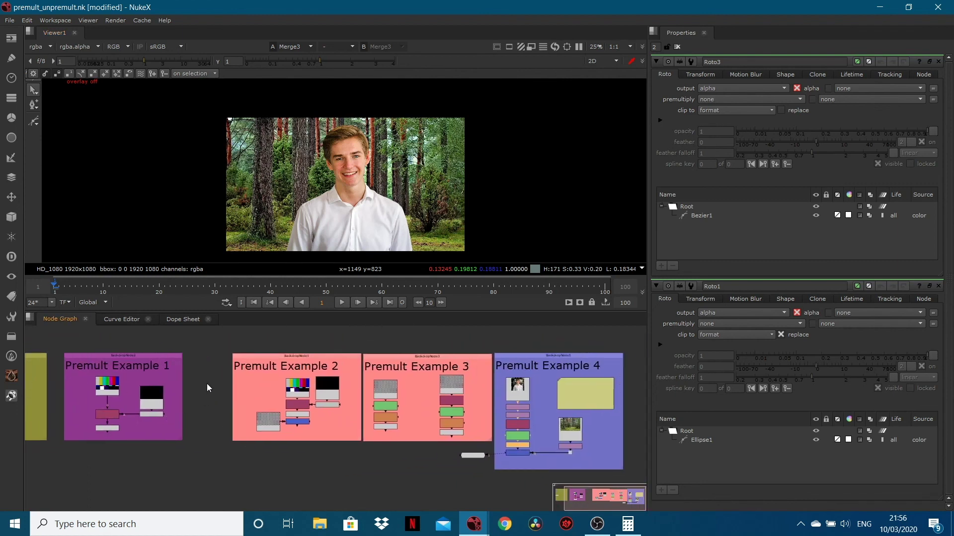
{"action": "key", "text": "1"}
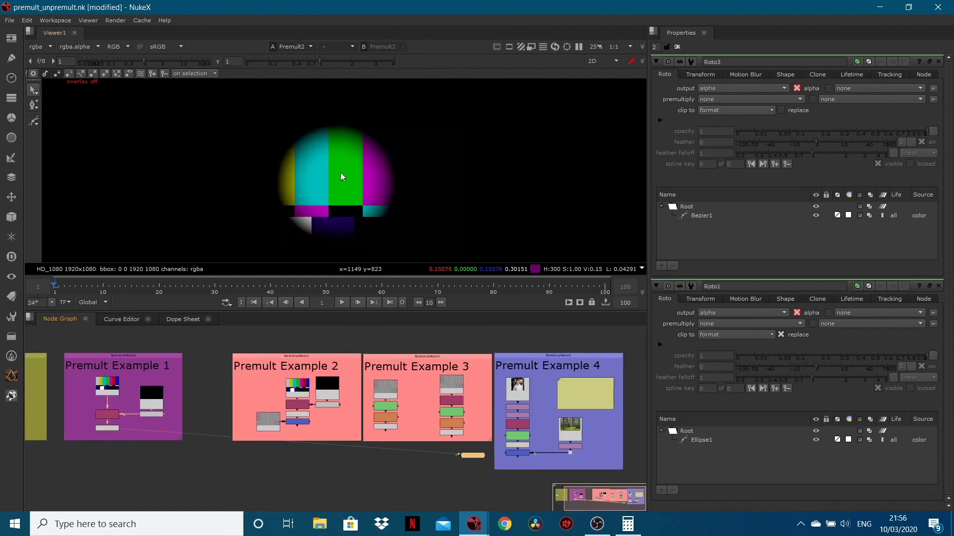
{"action": "left_click", "coordinate": [107, 390]}
{"action": "key", "text": "1"}
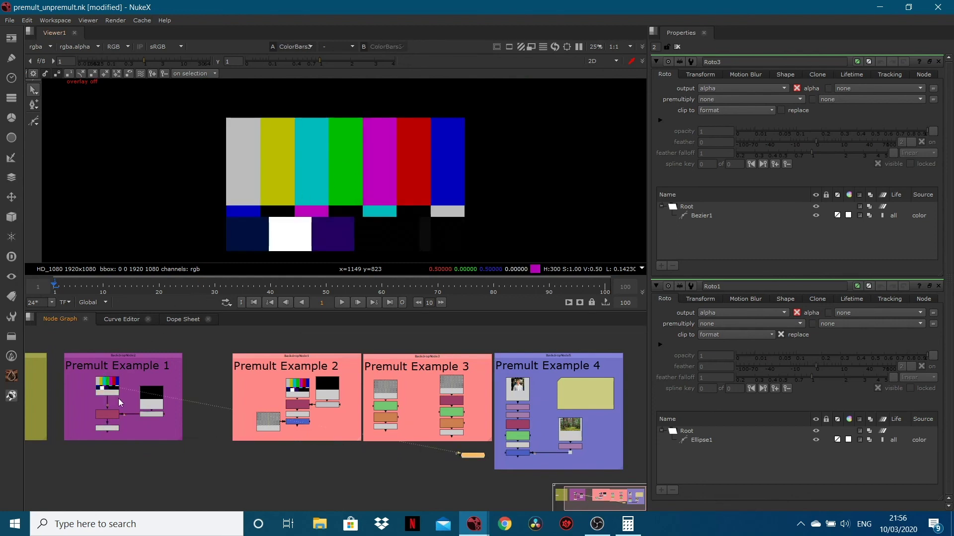
View Premult2's output: colour bars confined to a soft circle on black
{"action": "left_click", "coordinate": [109, 416]}
{"action": "scroll", "coordinate": [398, 407], "scroll_direction": "up", "scroll_amount": 2}
{"action": "middle_click_drag", "start_coordinate": [127, 417], "coordinate": [164, 431]}
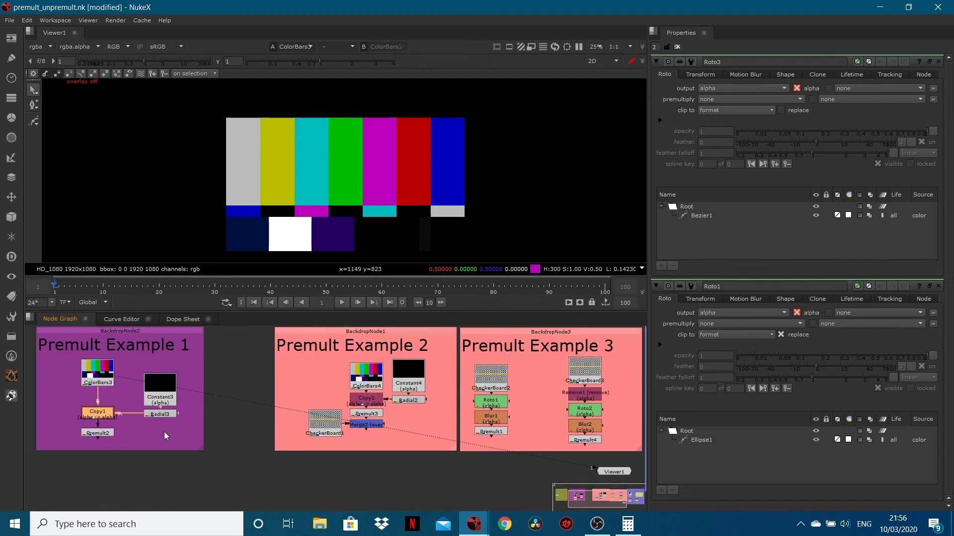
{"action": "left_click", "coordinate": [106, 434]}
{"action": "key", "text": "1"}
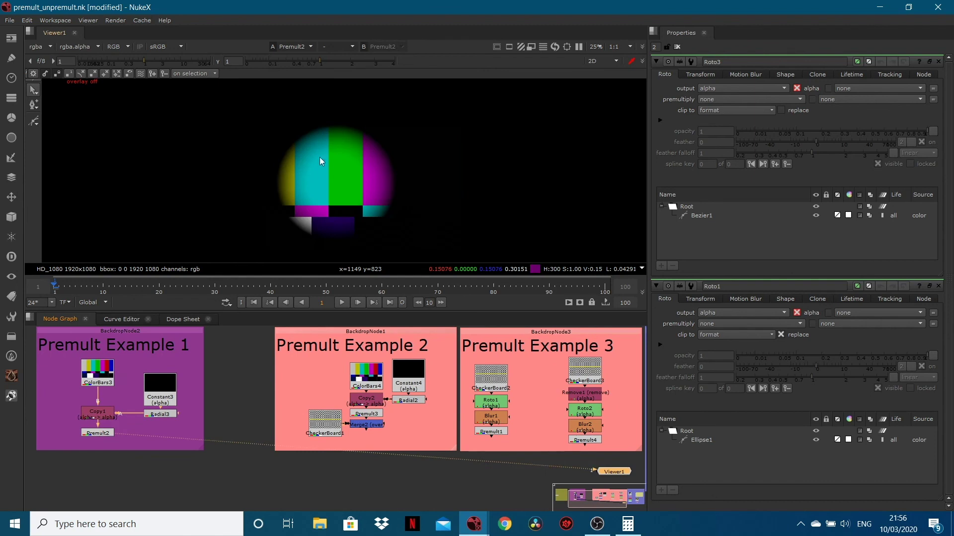